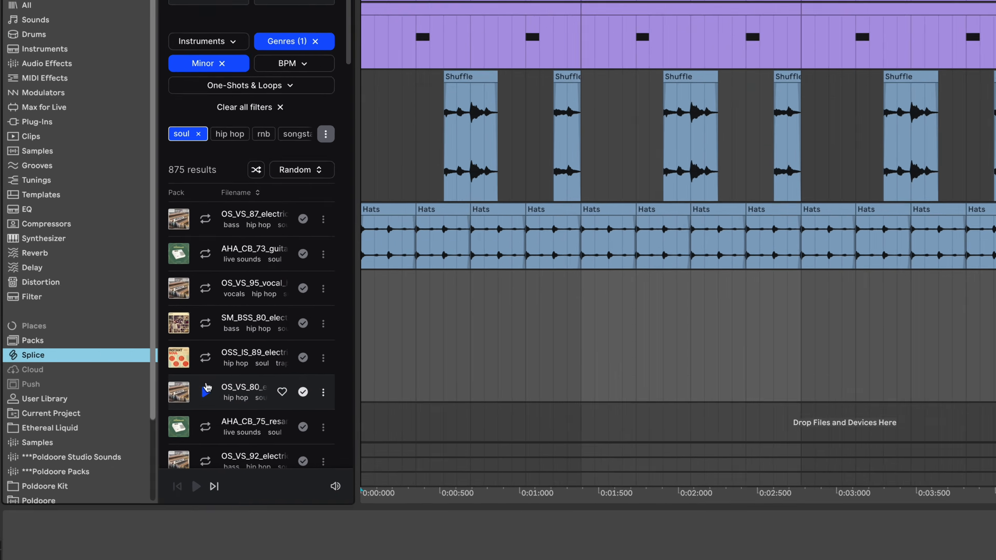
left_click_drag(417, 391, 687, 277)
left_click_drag(215, 342, 233, 324)
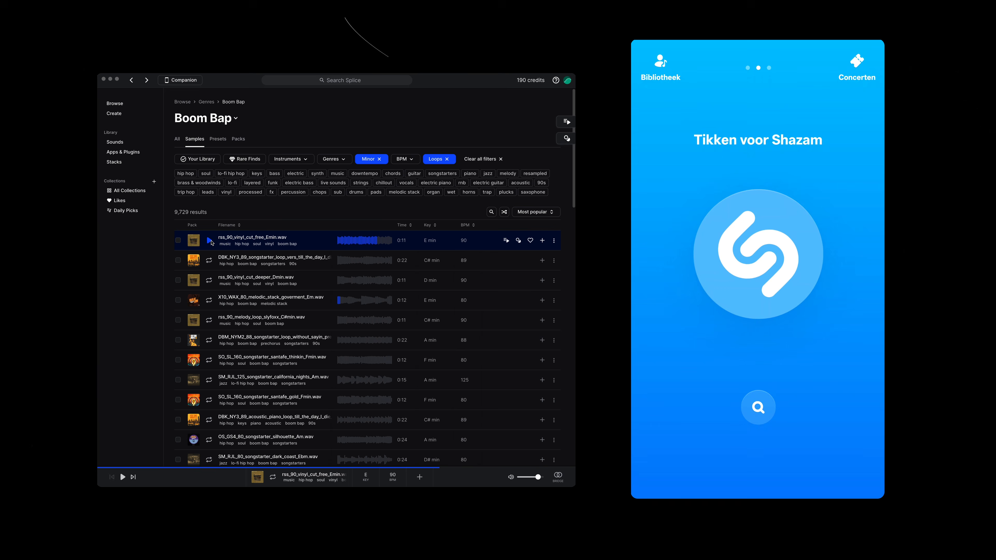
left_click(210, 240)
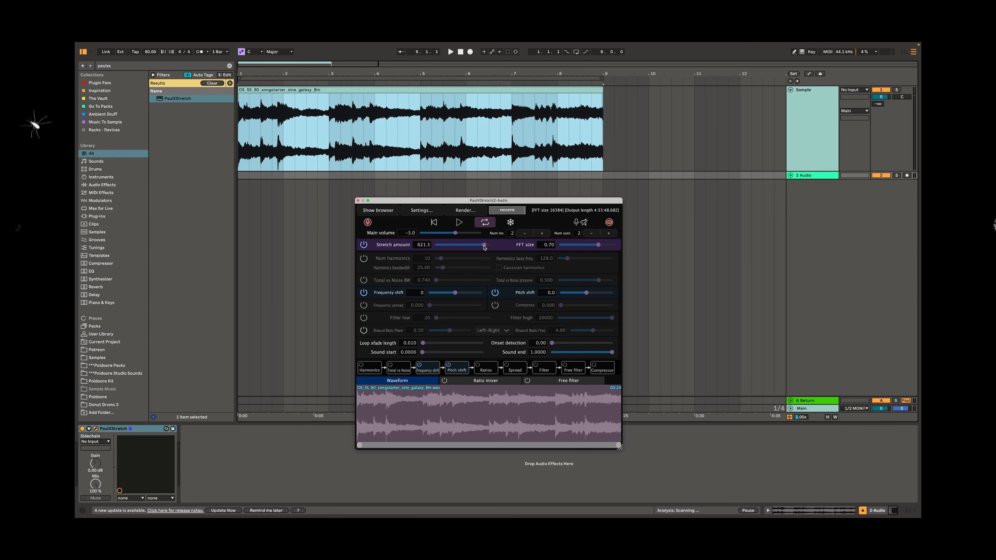
left_click_drag(474, 247, 464, 248)
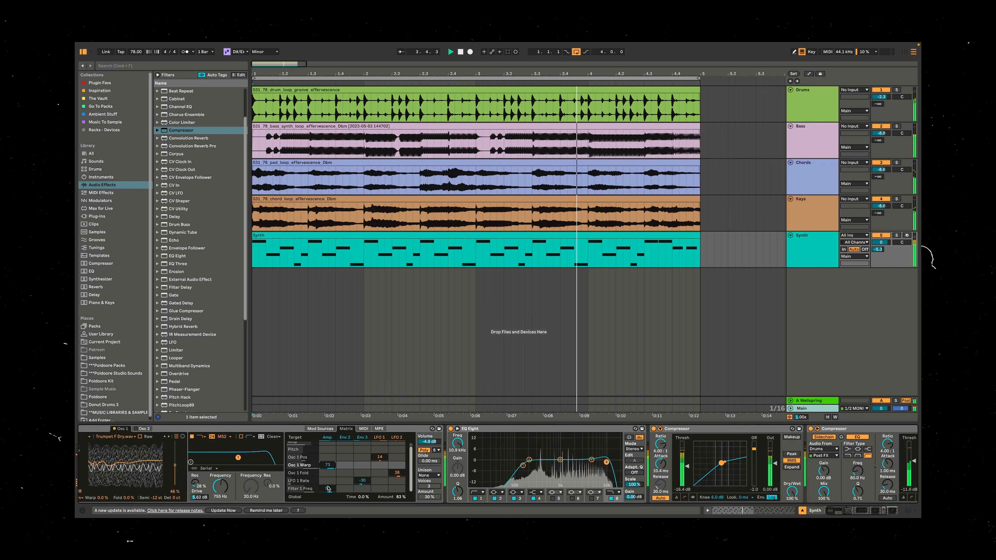
left_click_drag(221, 486, 221, 478)
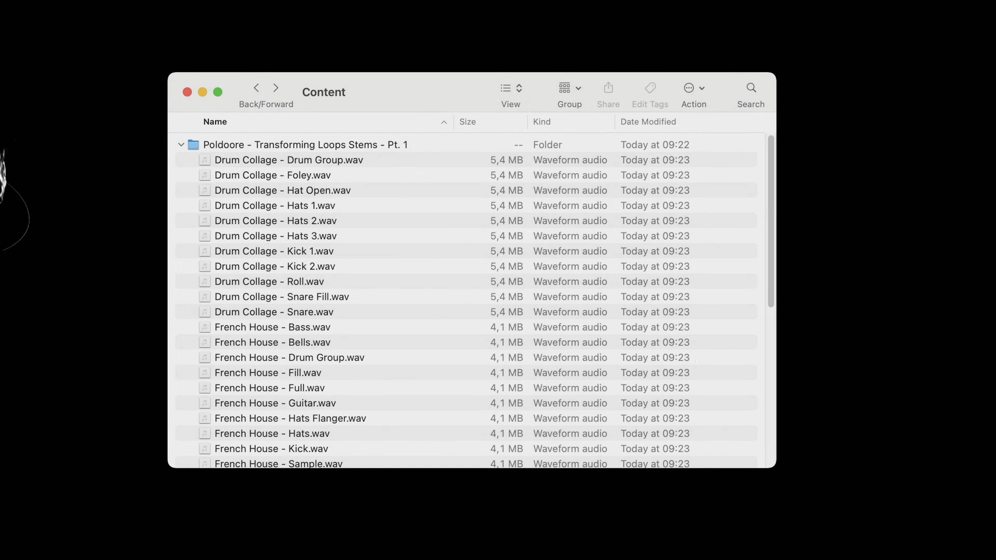
scroll(467, 301, "down", 5)
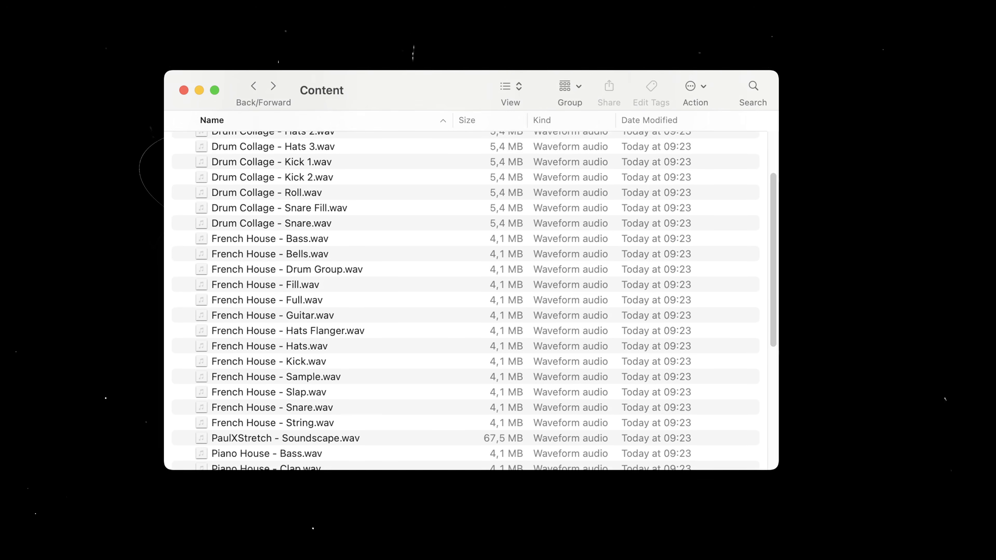
scroll(467, 301, "down", 5)
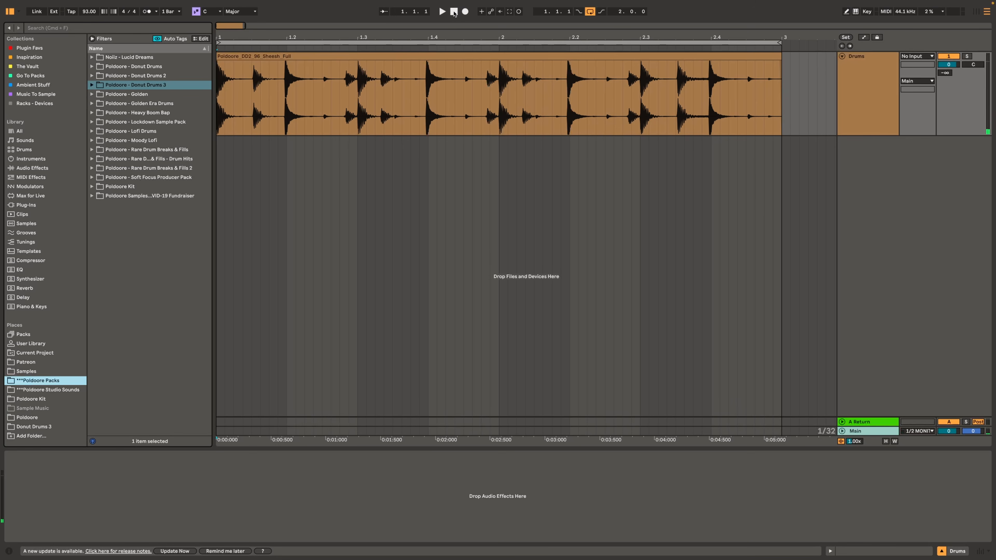
Audition the Poldoore_DD2_96_Sheesh_Full loop and convert its drums to a new MIDI track
key("space")
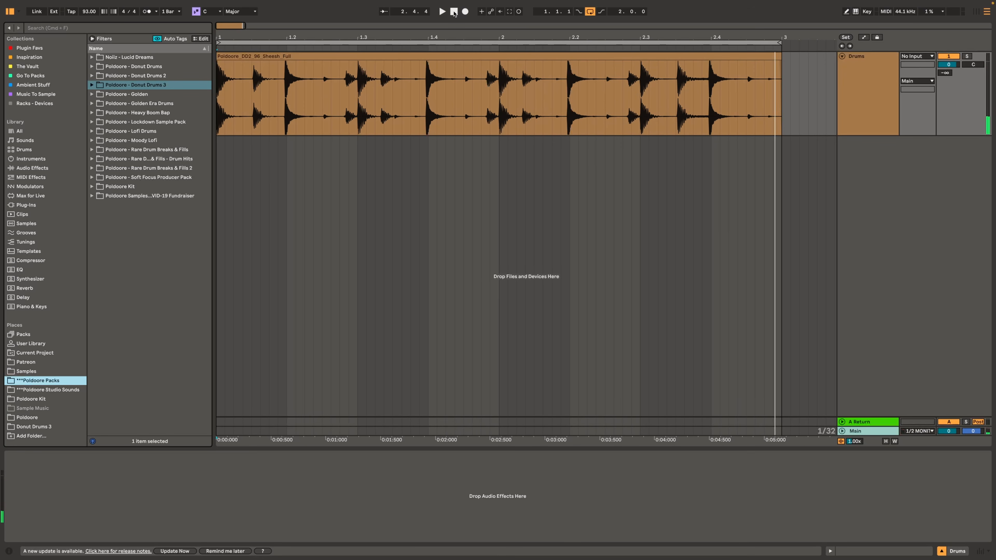
right_click(470, 59)
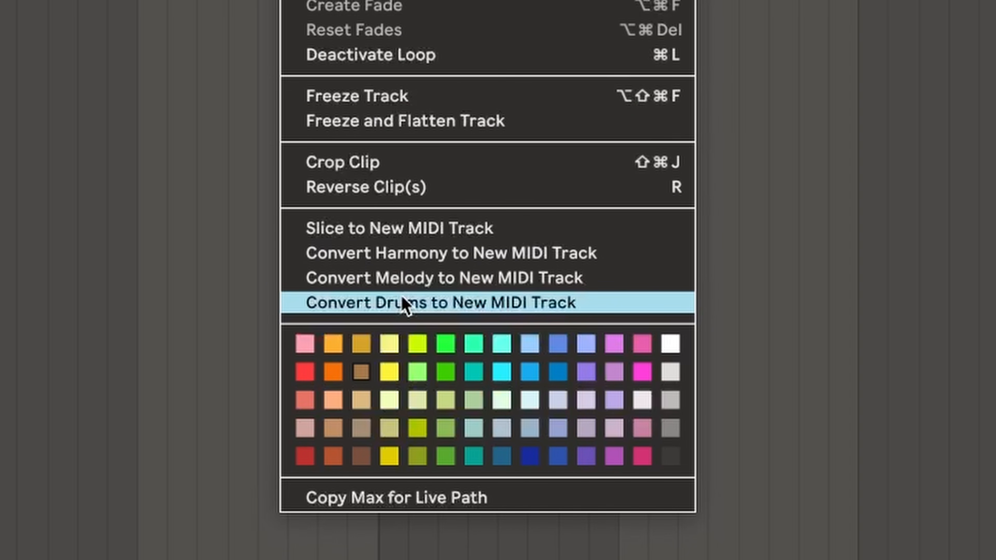
left_click(404, 304)
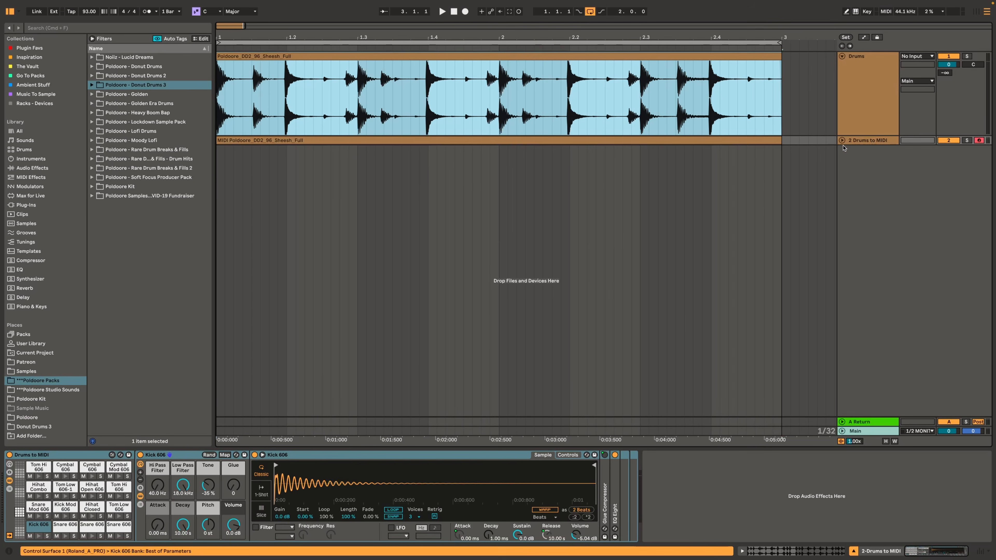
Unfold and enlarge the converted Drums to MIDI track, solo it and audition the MIDI pattern
left_click(842, 140)
left_click_drag(864, 180, 864, 219)
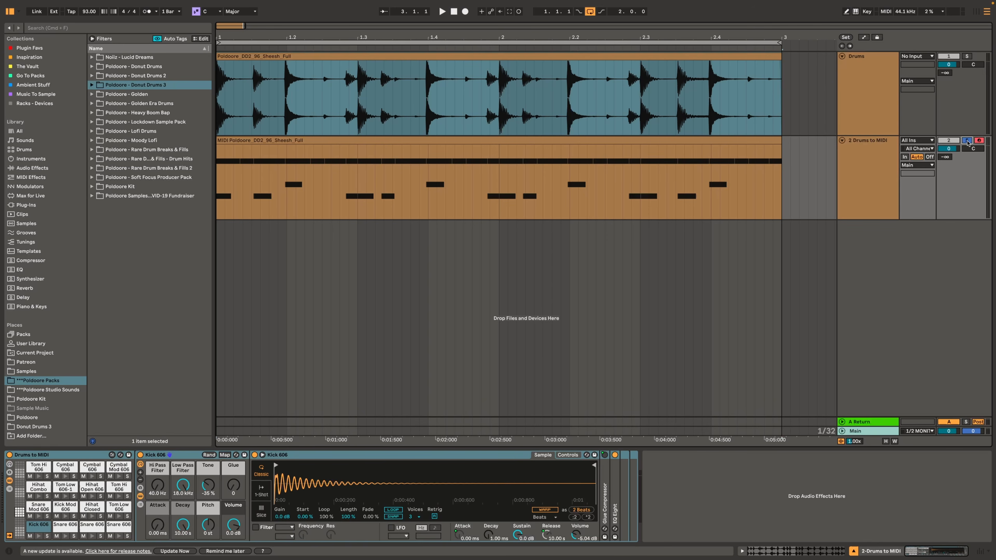
key("space")
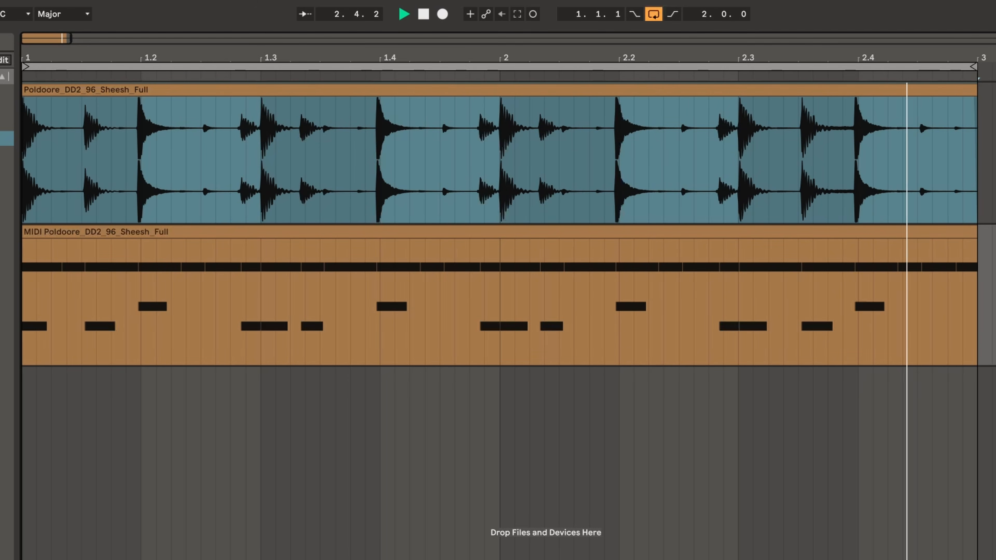
key("space")
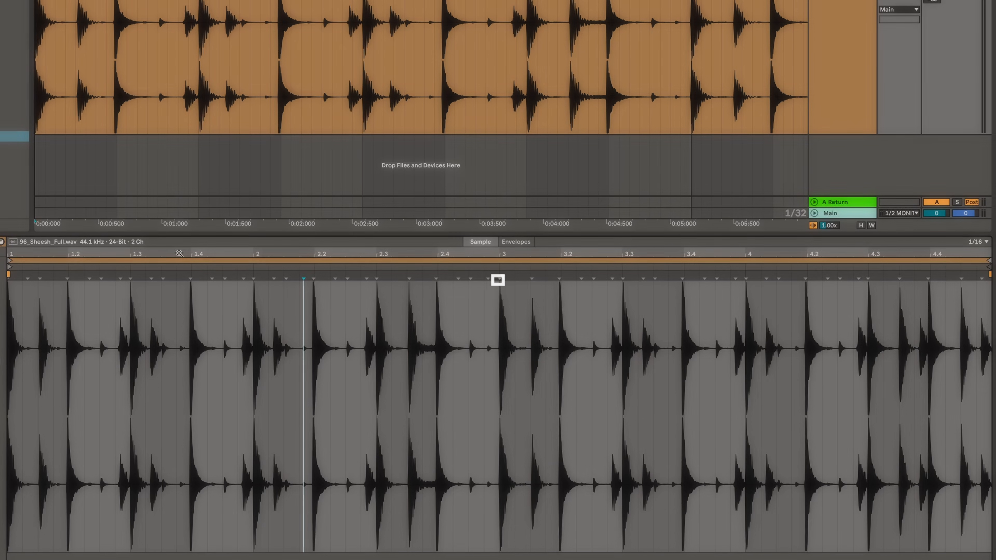
Place a warp marker at the transient after 1.3.4 in the 96_Sheesh_Full clip and convert its drums to a new MIDI track
left_click_drag(177, 254, 177, 482)
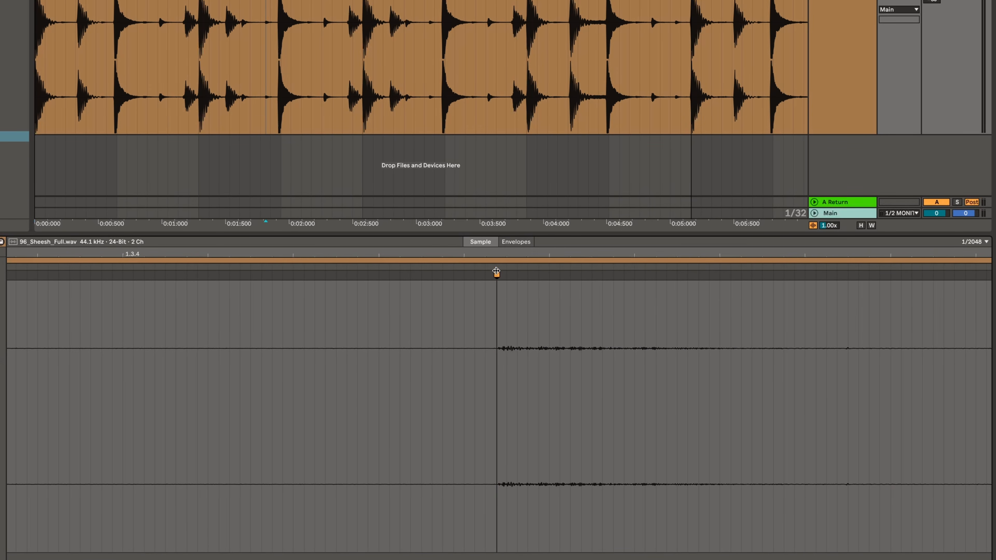
left_click_drag(495, 256, 496, 47)
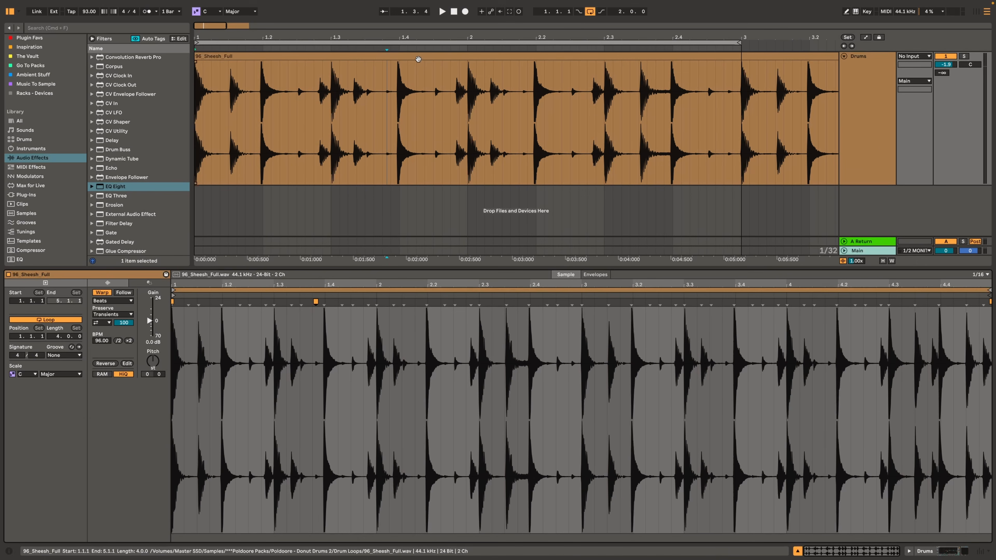
right_click(357, 22)
left_click(375, 263)
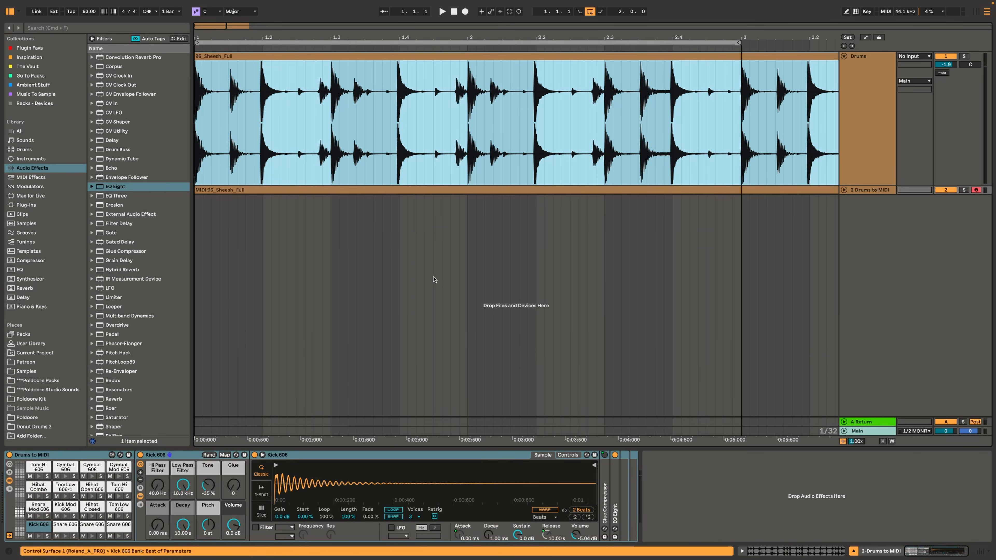
left_click(844, 190)
scroll(386, 191, "up", 15)
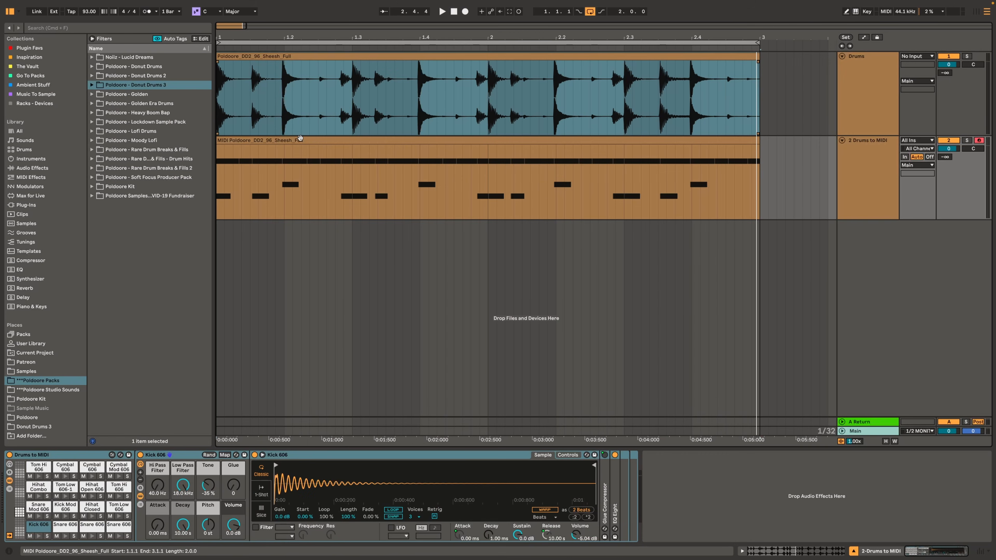
Open the converted MIDI clip and add the Velocity MIDI effect to the Drums to MIDI track
double_click(300, 138)
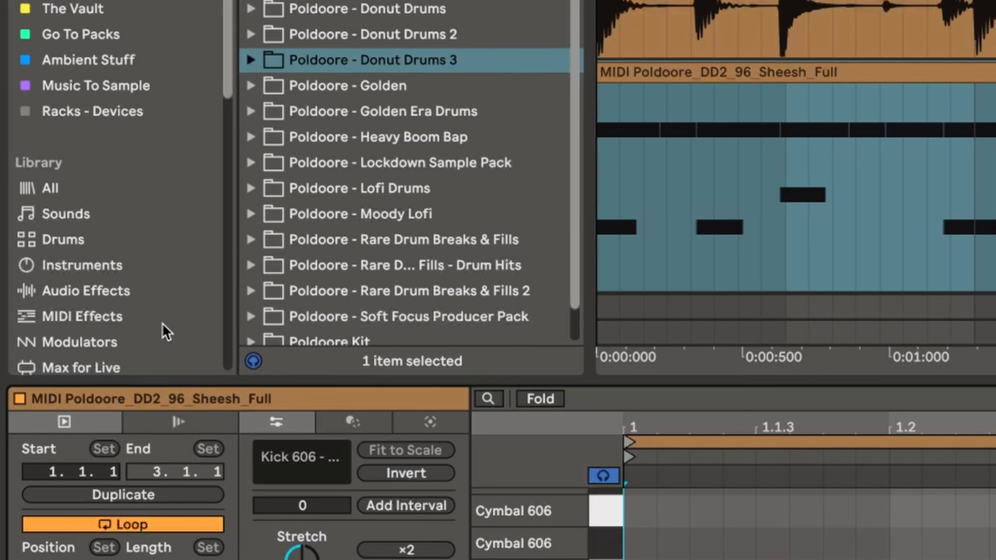
left_click(55, 179)
scroll(345, 279, "down", 5)
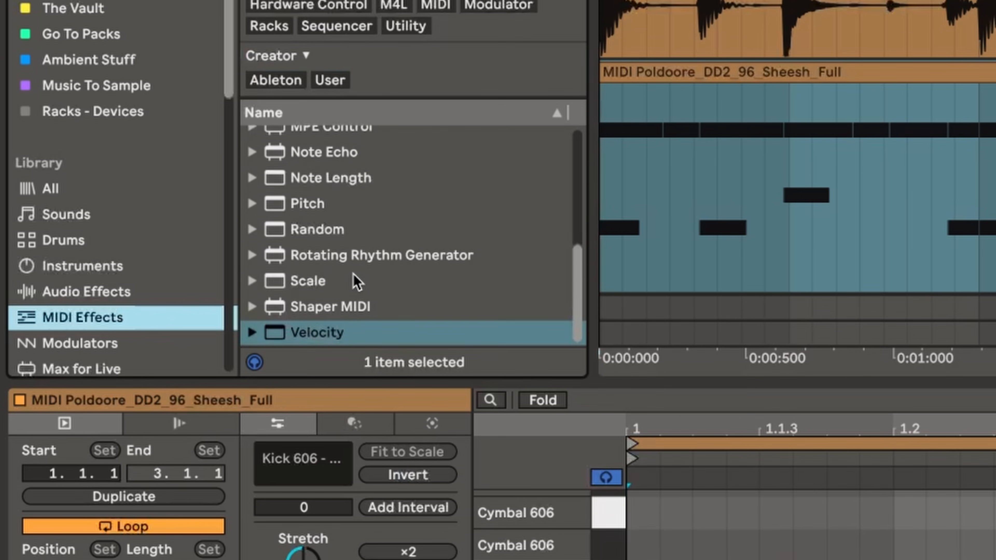
left_click_drag(336, 332, 754, 159)
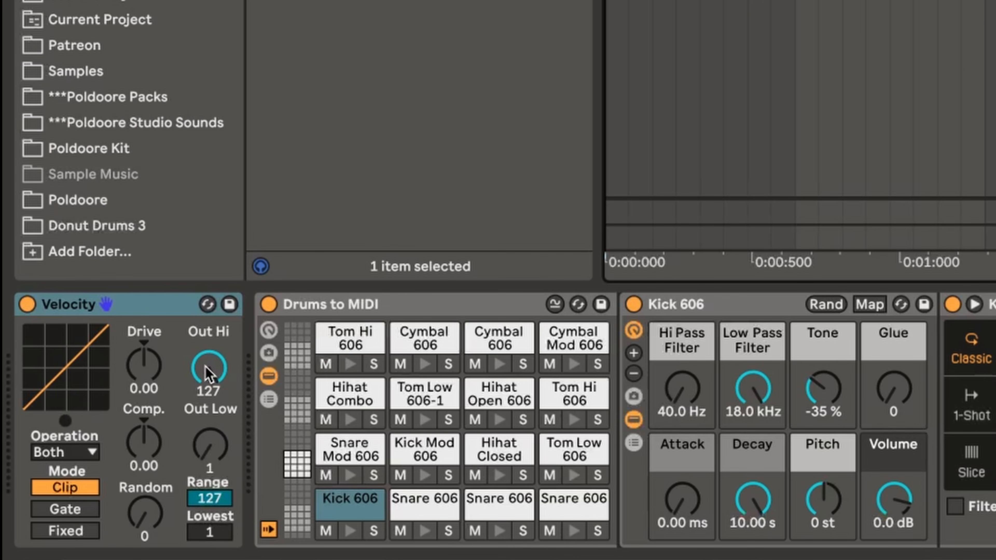
Narrow the Velocity effect's output range to Out Hi 100 and Out Low 77 while auditioning the pattern
key("space")
left_click(213, 391)
type("100")
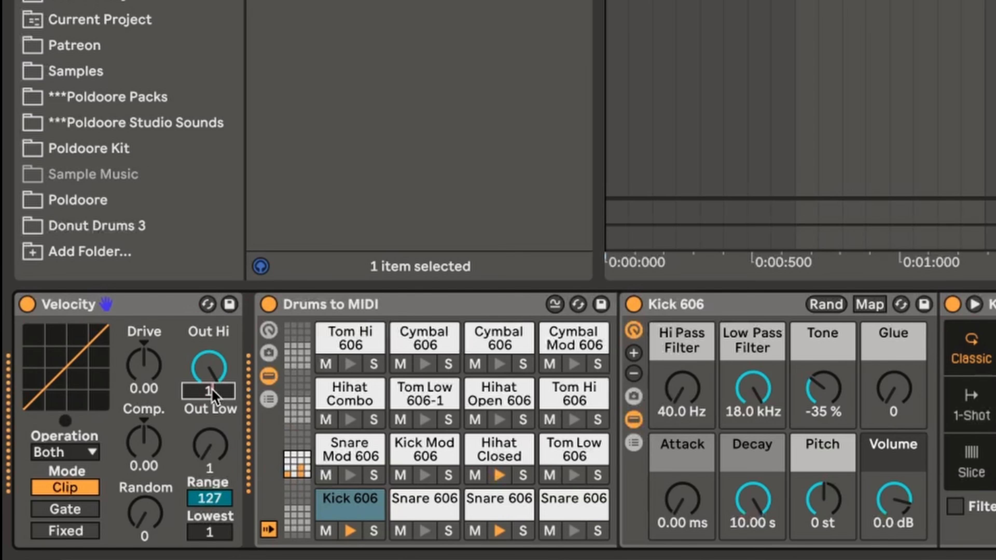
key("Return")
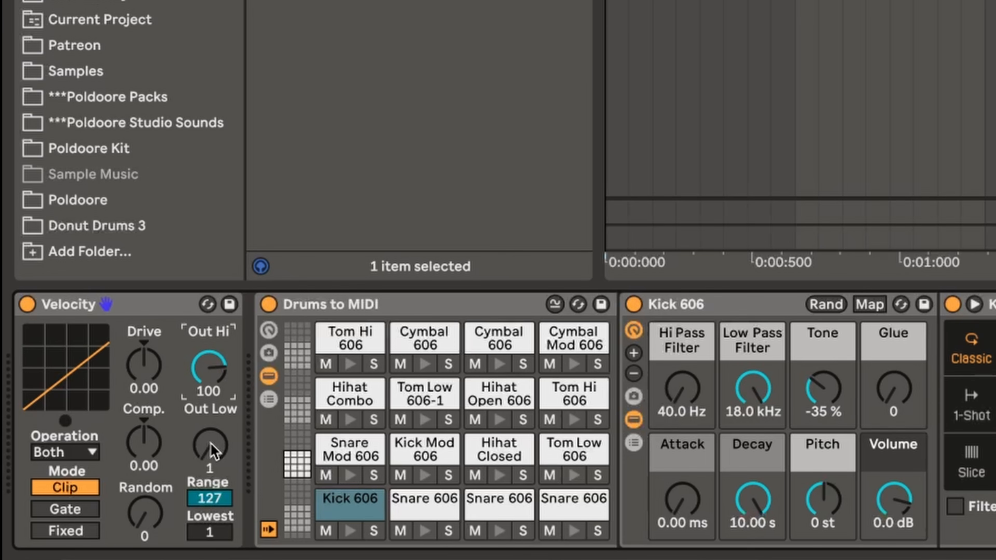
left_click_drag(210, 445, 210, 403)
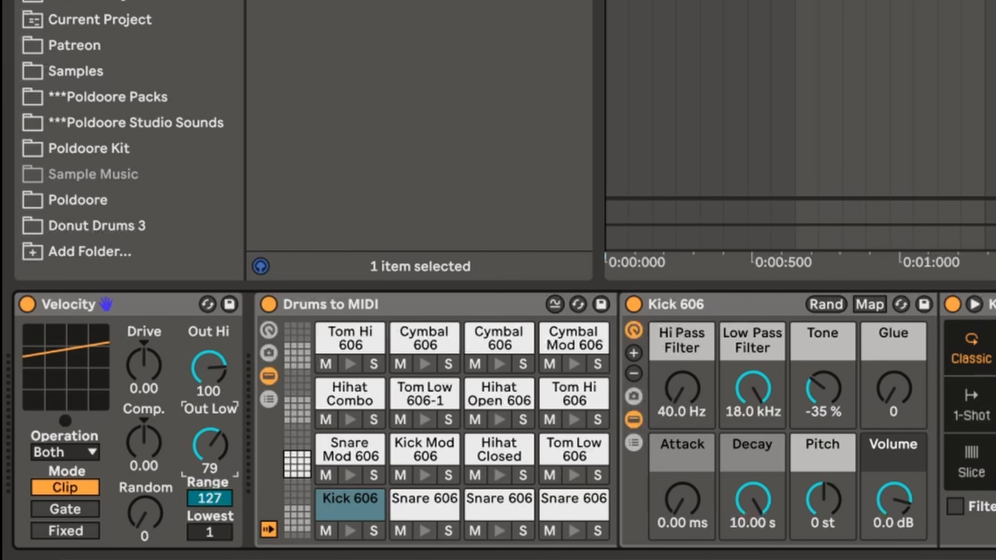
key("space")
key("space")
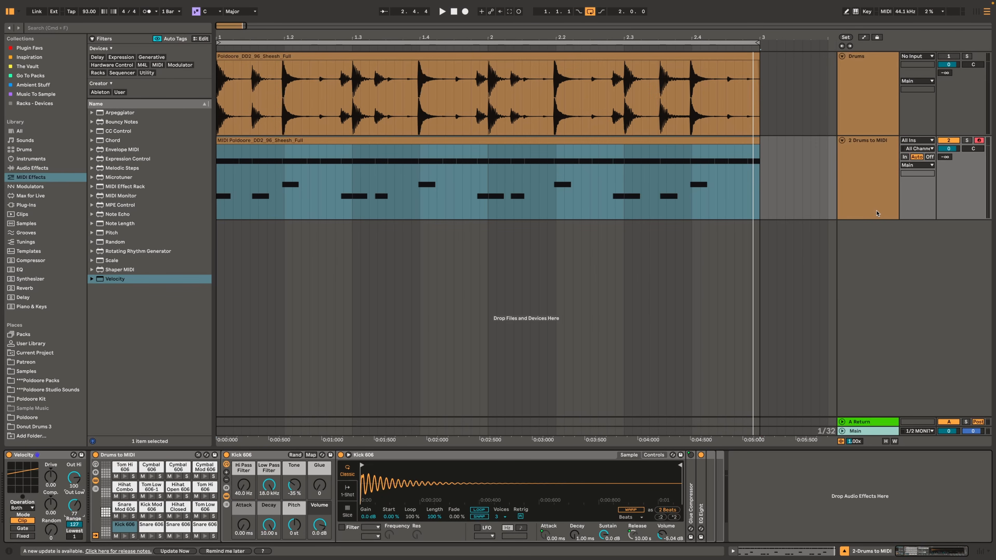
Duplicate the 2 Drums to MIDI track and delete the MIDI clip from the copy
left_click(877, 213)
key("super+d")
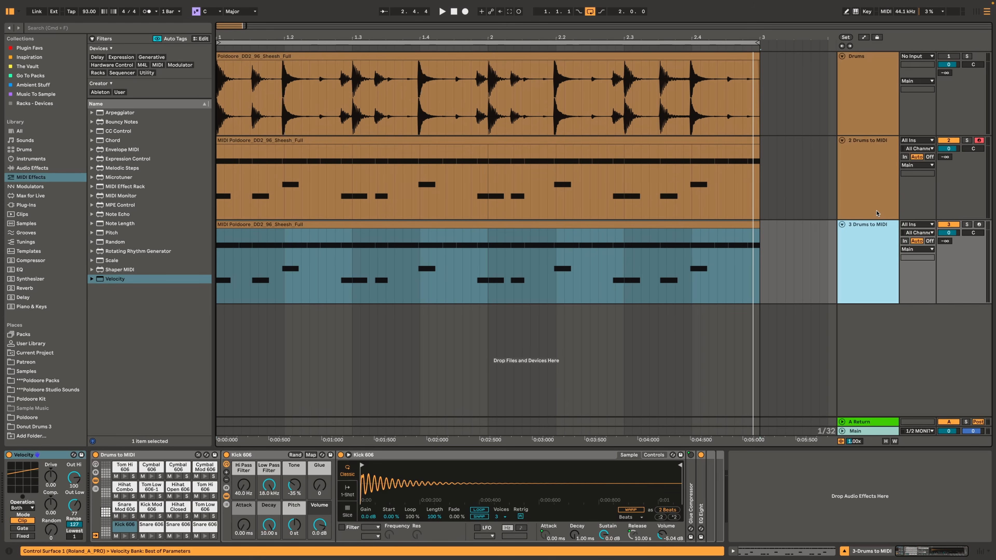
left_click(742, 232)
key("Delete")
Route the duplicated track's MIDI input from 2-Drums to MIDI and arm it for recording
left_click(907, 225)
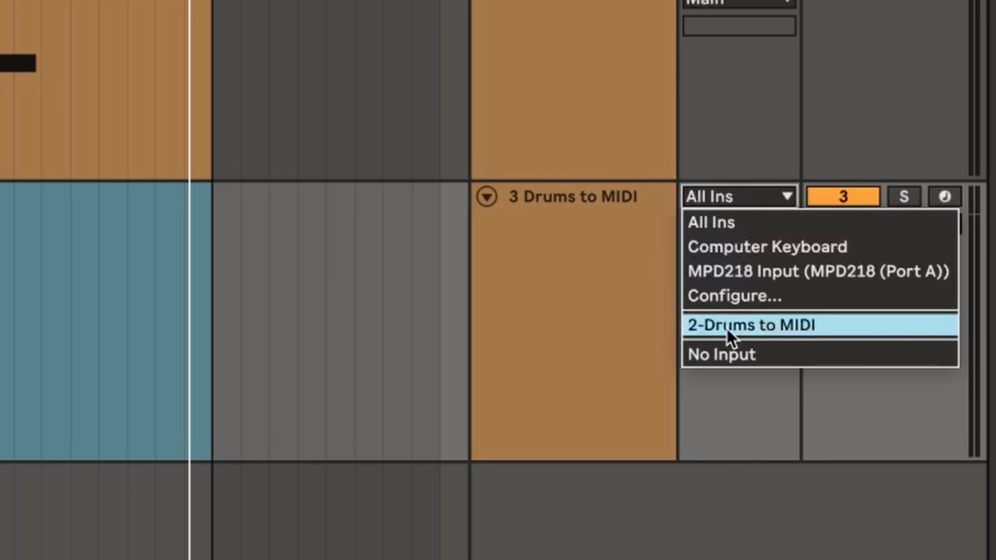
left_click(728, 325)
left_click(943, 197)
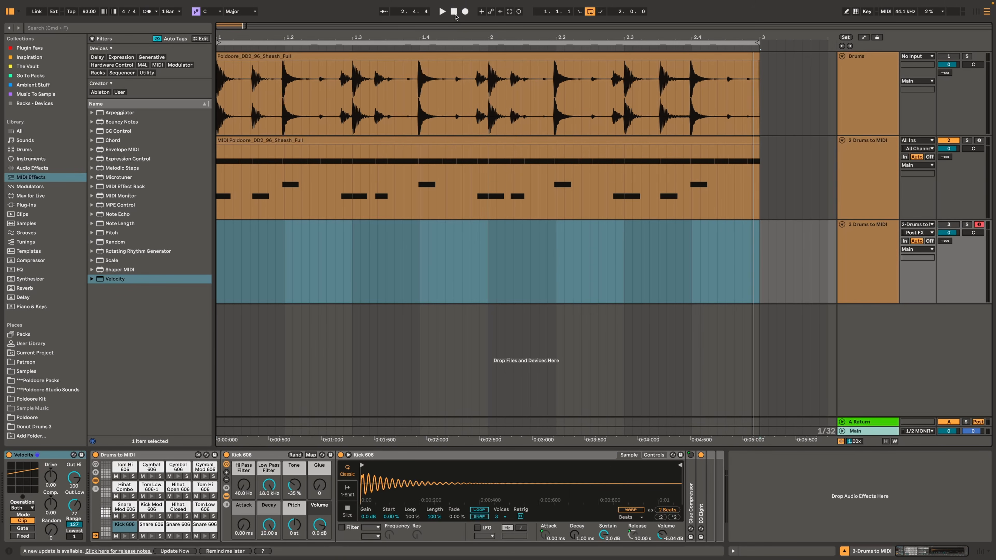
Record the two-bar velocity-processed MIDI onto the armed track from the start, and open the recorded clip
left_click(456, 15)
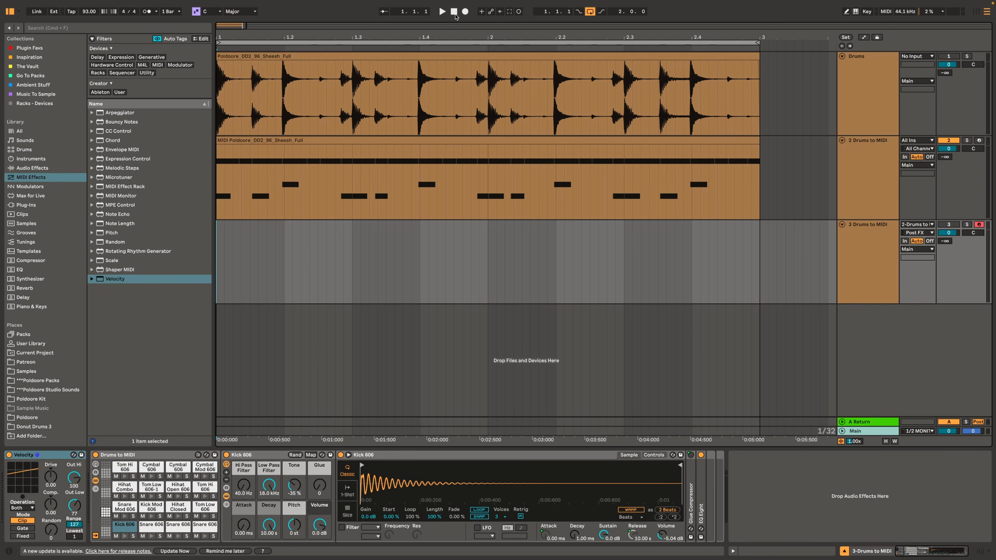
left_click(464, 14)
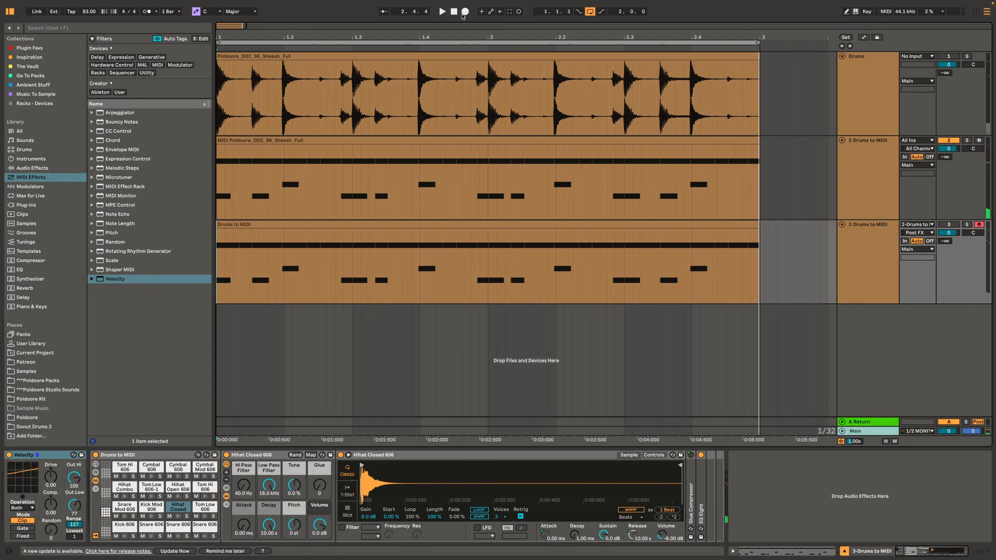
double_click(461, 227)
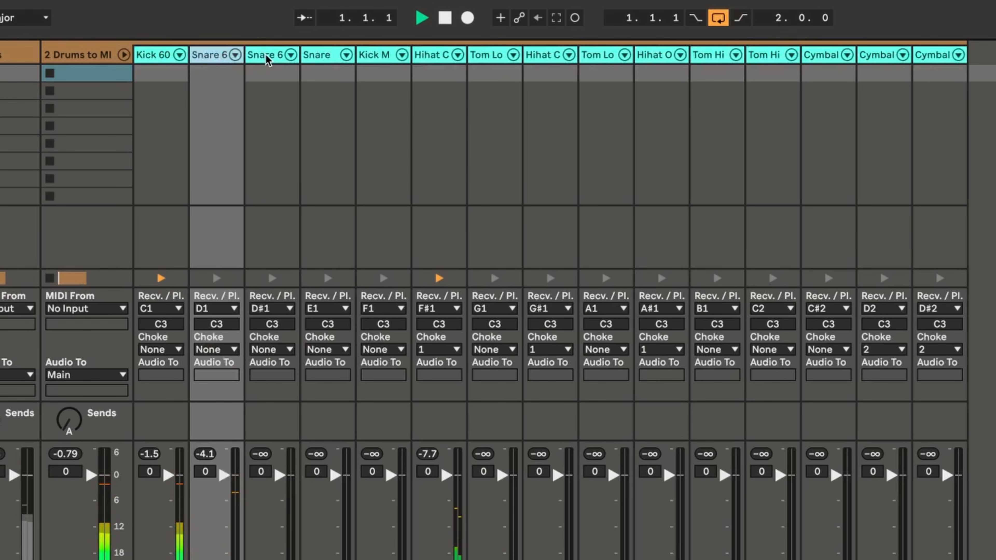
Delete the unused drum rack chains, keeping only Kick 606, Snare 606 and Hihat Closed 606, and return to the arrangement
left_click(264, 55)
left_click(367, 57, "shift")
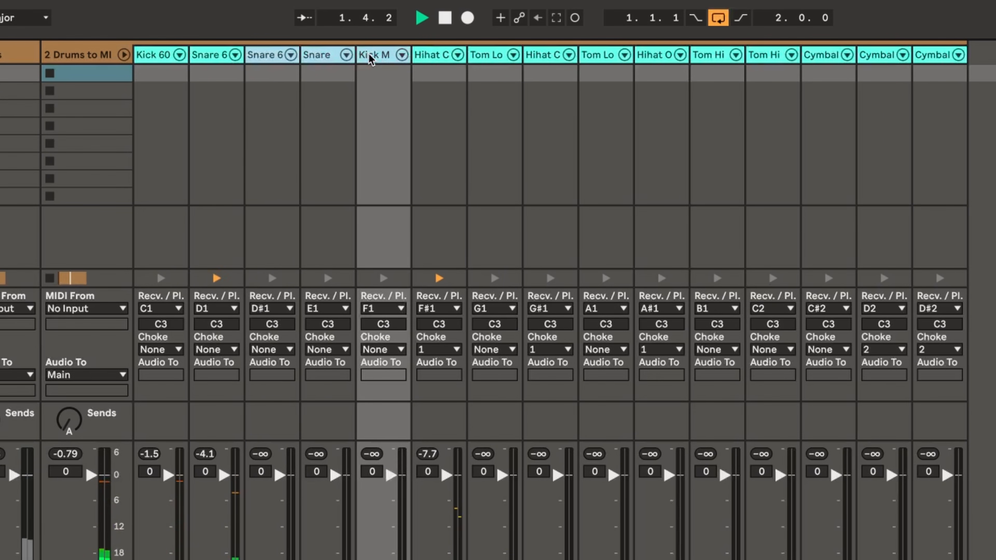
key("Delete")
left_click(770, 56)
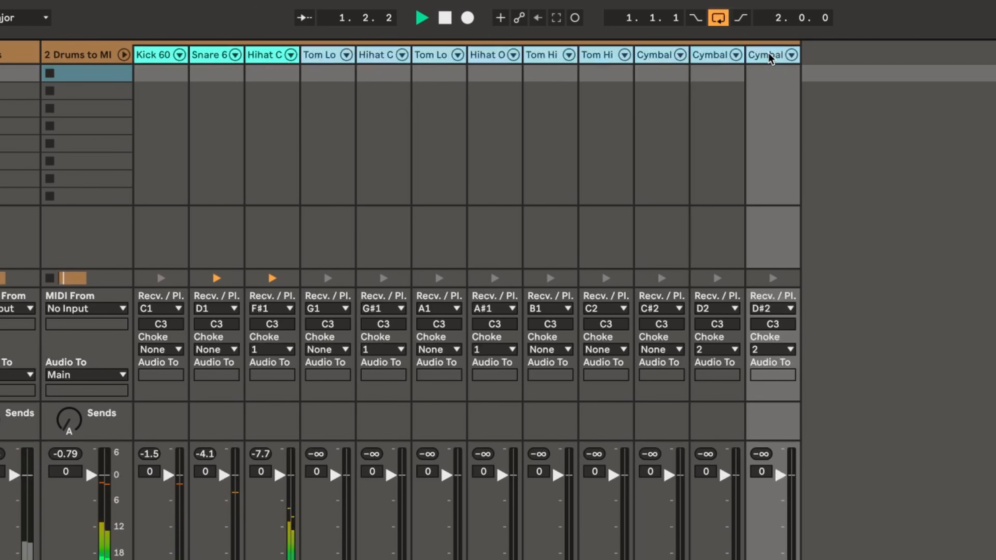
key("Delete")
key("Tab")
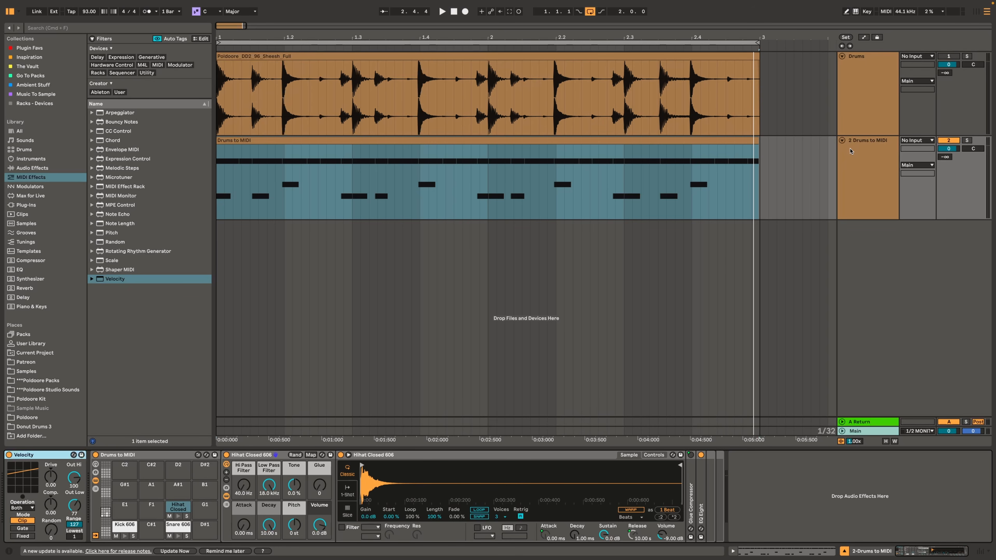
Extract the kick, snare and closed hi-hat chains from the drum rack onto their own tracks
key("Tab")
right_click(304, 29)
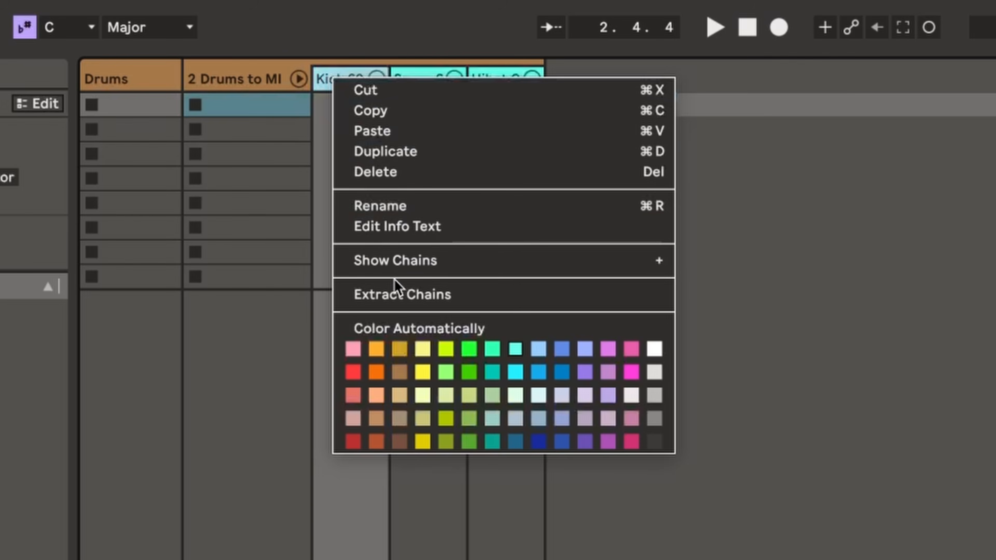
left_click(397, 292)
right_click(340, 77)
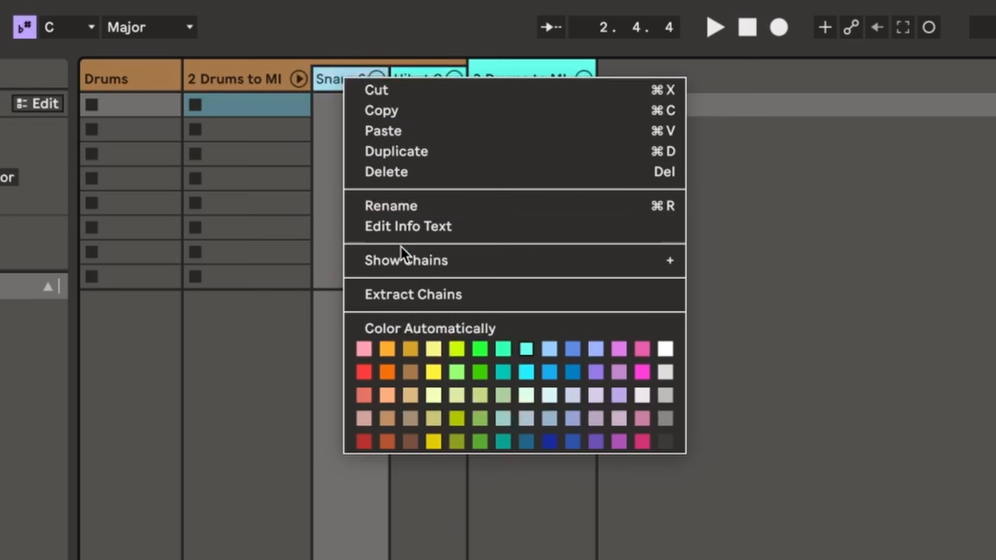
left_click(400, 295)
right_click(347, 79)
left_click(400, 298)
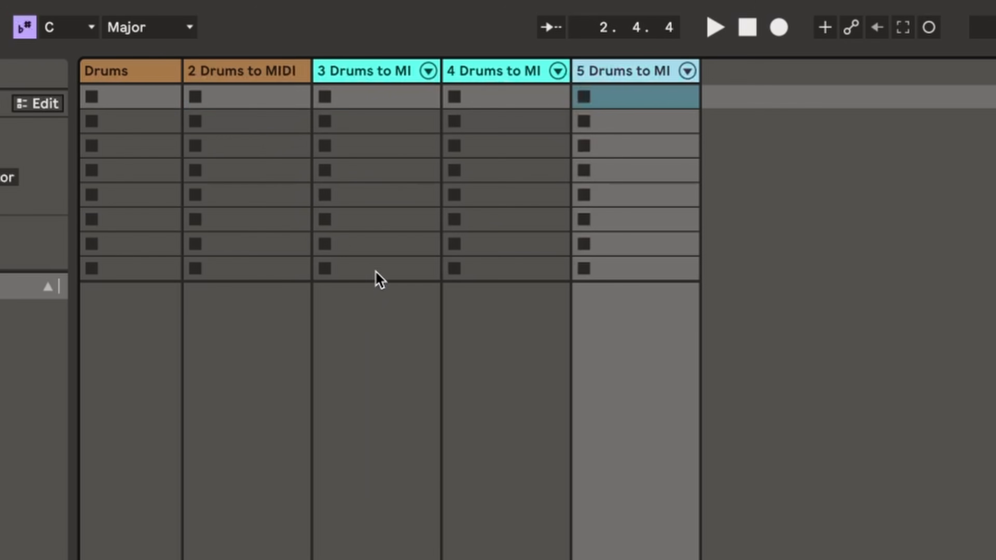
Delete the leftover 2 Drums to MIDI track, return to the arrangement and unfold the three extracted MIDI tracks
left_click(238, 81)
key("Delete")
key("Tab")
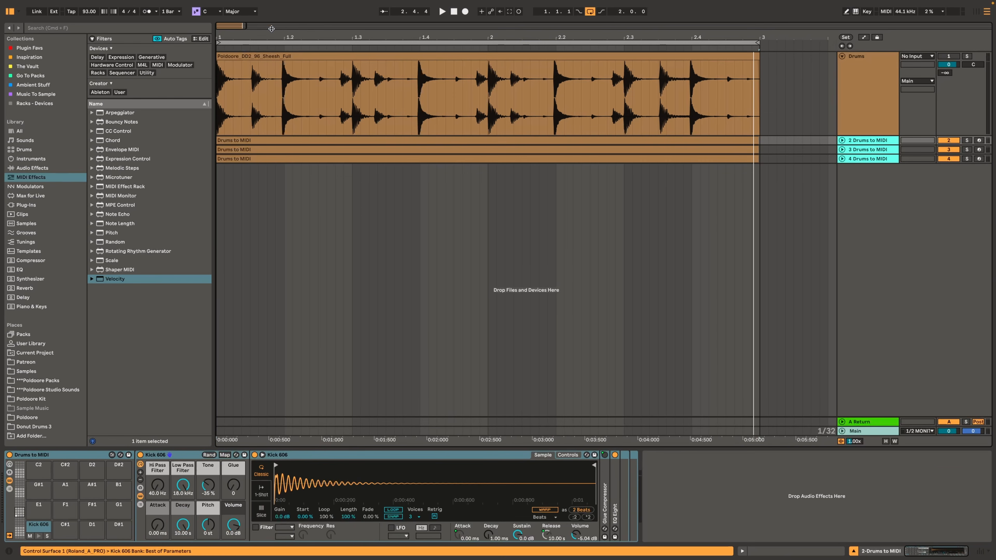
left_click(856, 140)
left_click(856, 159, "shift")
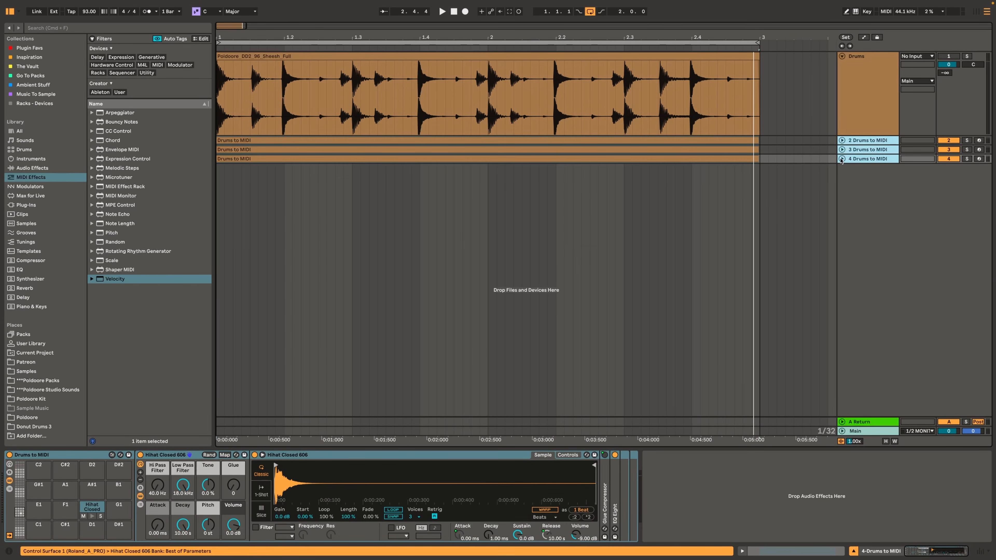
left_click(841, 159)
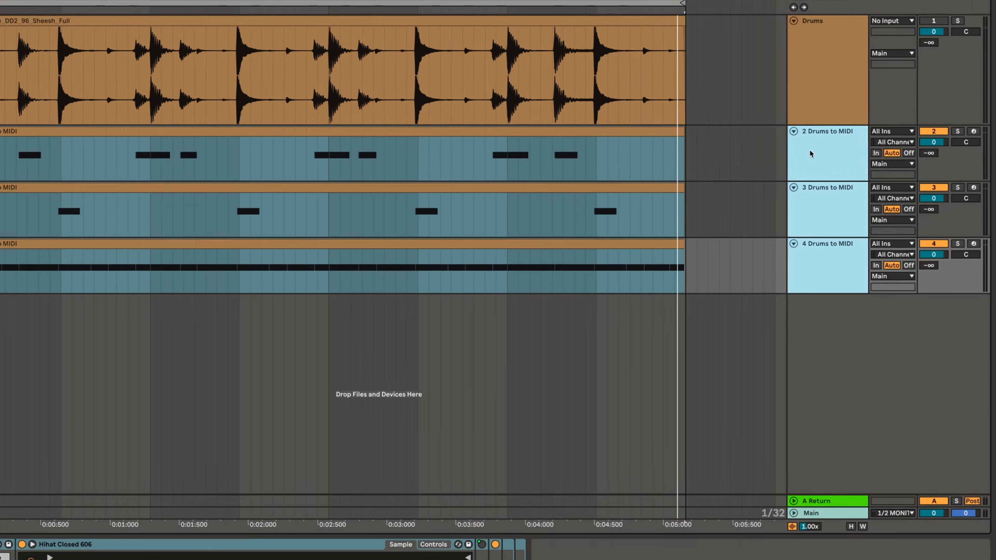
Rename the three extracted tracks Kick, Snare and Hats, in order
key("ctrl+r")
type("Kick")
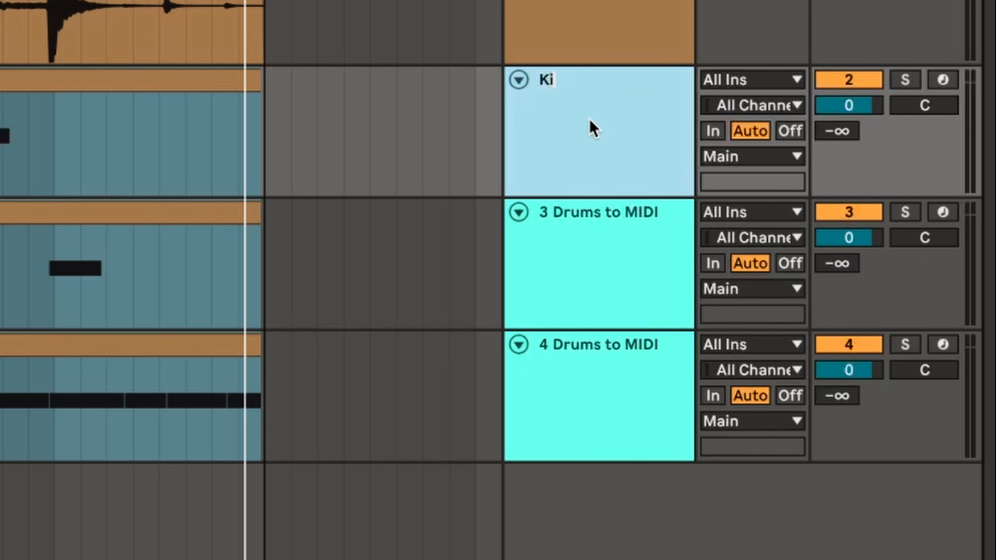
key("Tab")
type("Snare")
key("Tab")
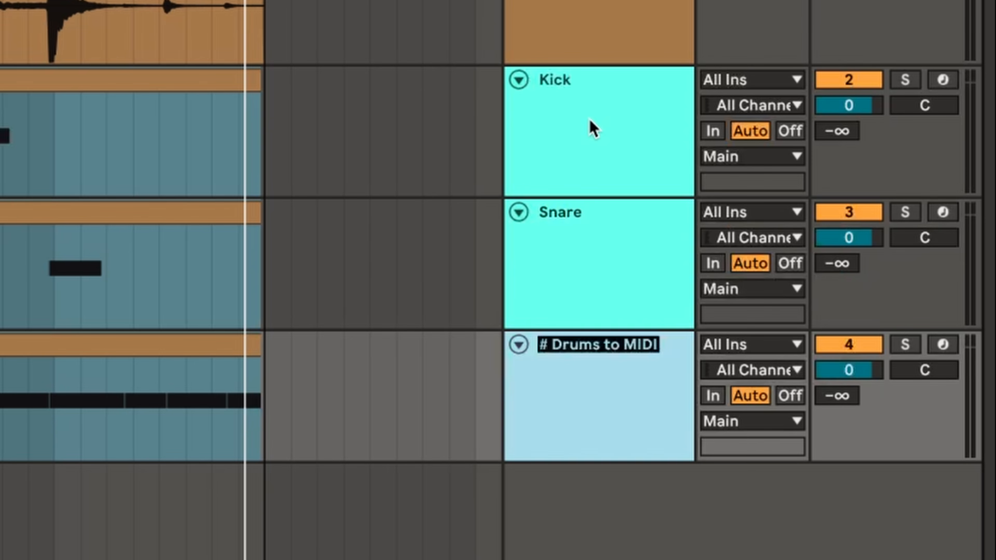
type("Hats")
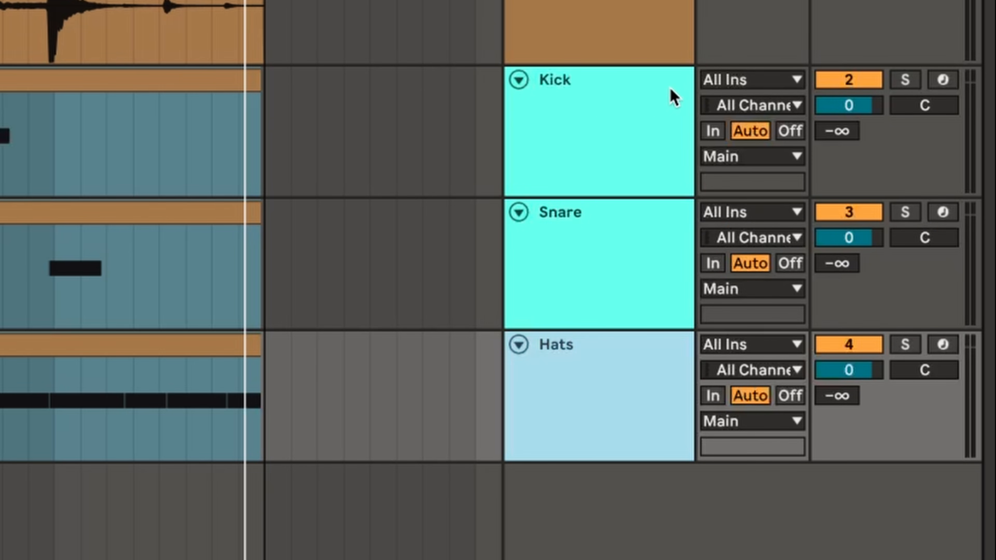
Solo the Kick track for playback and open its MIDI clip
left_click(903, 80)
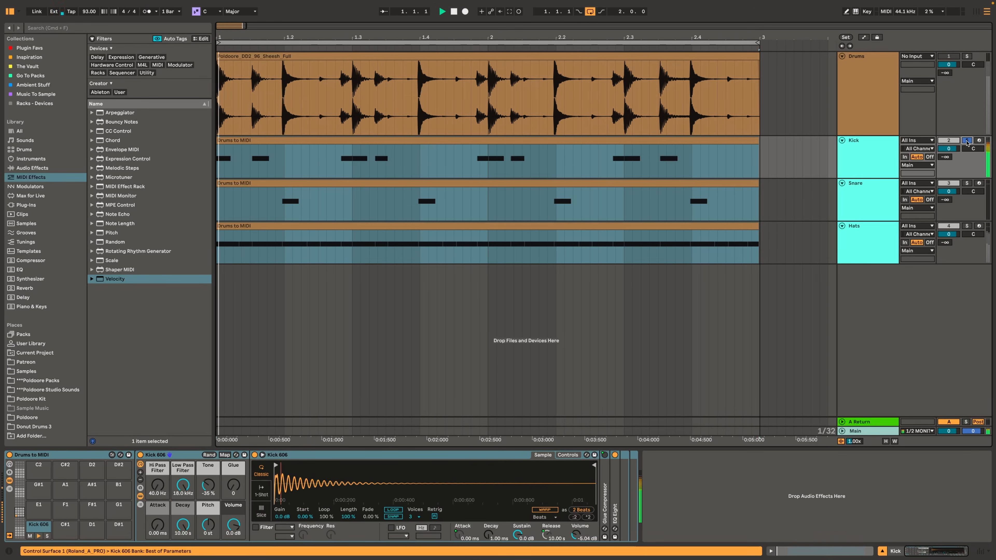
left_click(545, 139)
double_click(545, 140)
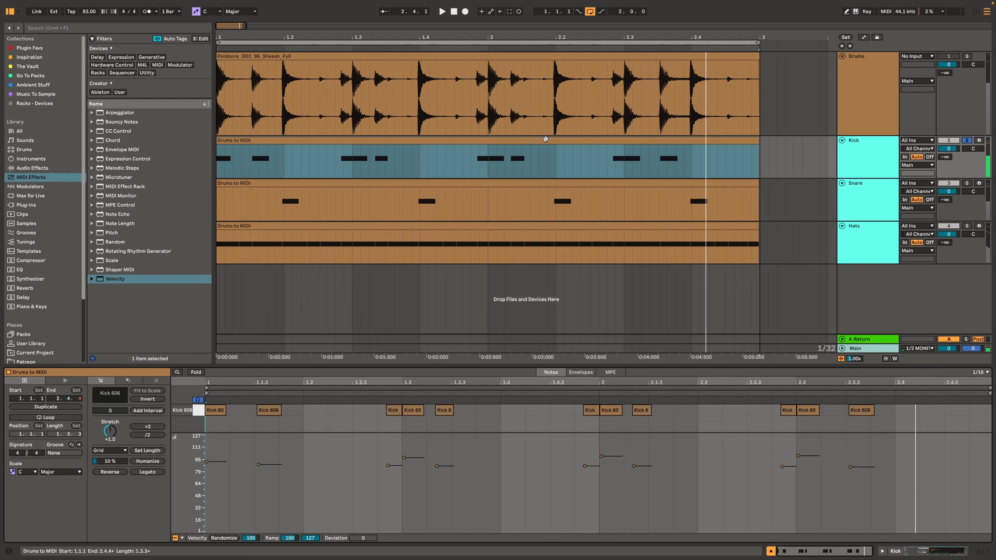
Show the Kick track's drum rack and browse ***Poldoore Packs to the Kicks one-shots of Poldoore - Donut Drums 3
left_click(853, 155)
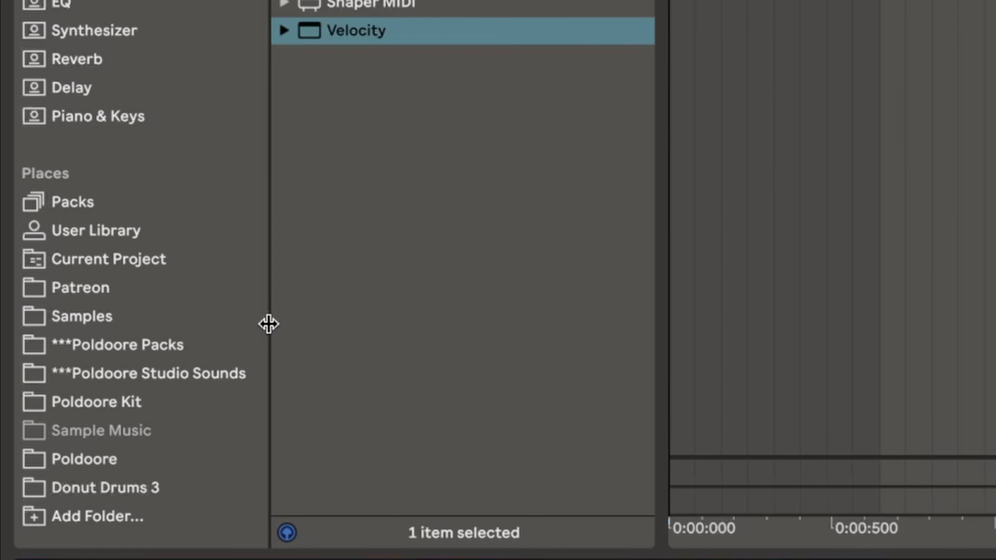
left_click(67, 381)
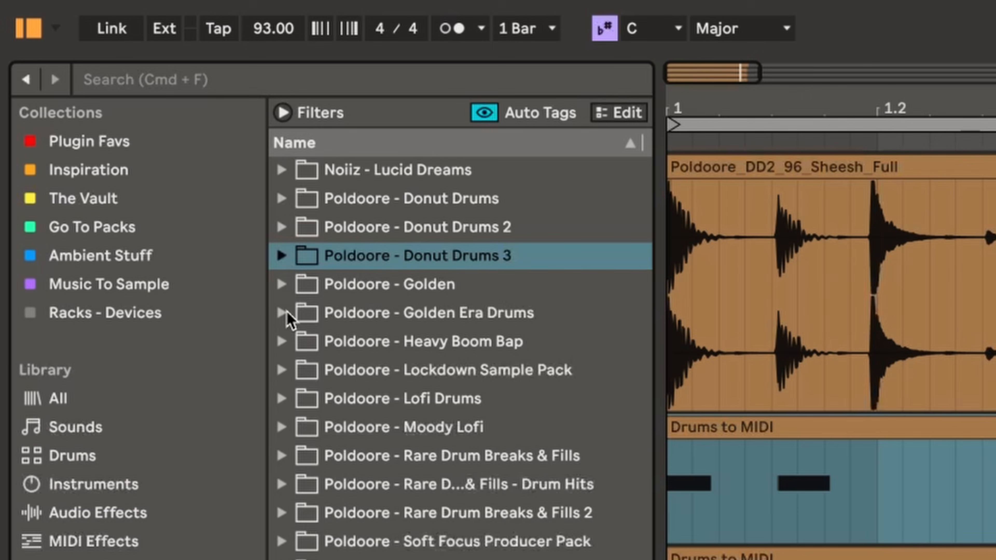
left_click(282, 257)
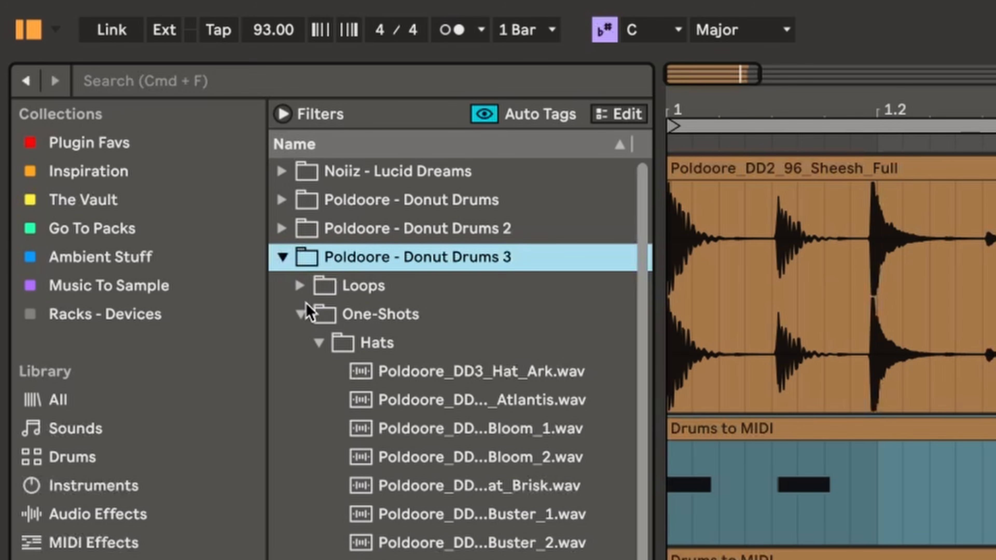
left_click(320, 344)
left_click(320, 372)
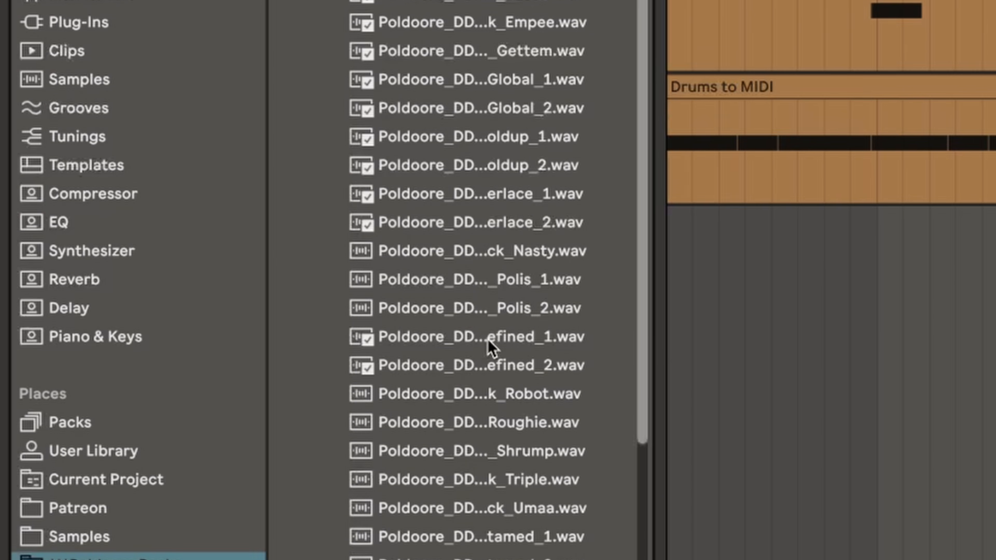
Load the Kick_Refined_1 and Kick_Refined_2 samples together onto the C#1 and D1 pads of the Kick drum rack
left_click(492, 331)
left_click(497, 336)
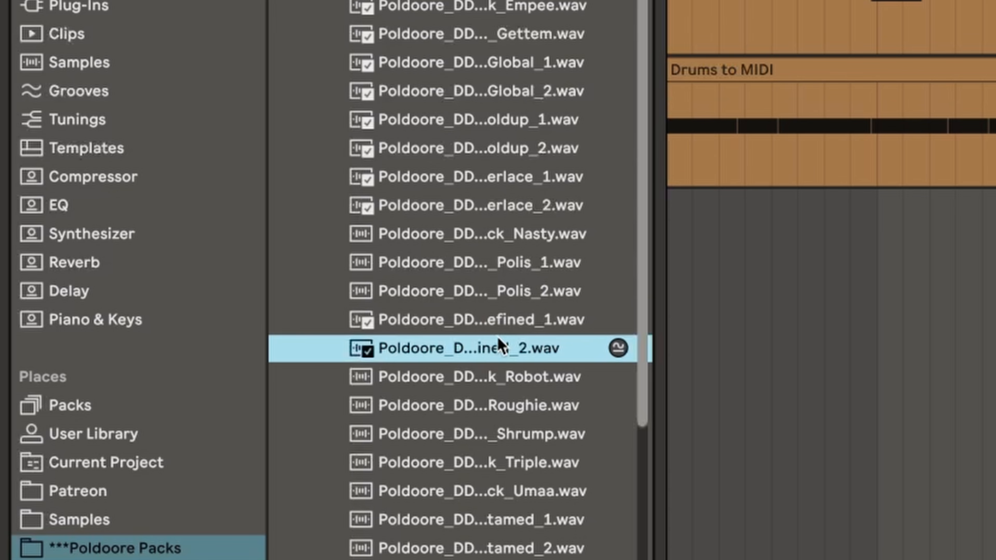
left_click(496, 329, "shift")
left_click_drag(490, 325, 217, 529)
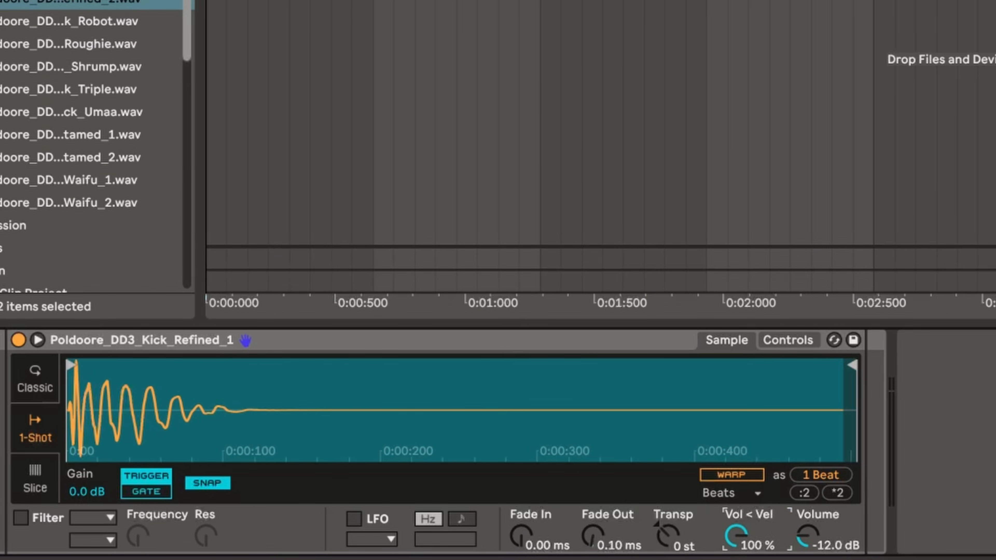
Copy Kick_Refined_1's 100 % Vol<Vel value to its sibling sample and select the Kick_Refined_2 pad
right_click(735, 549)
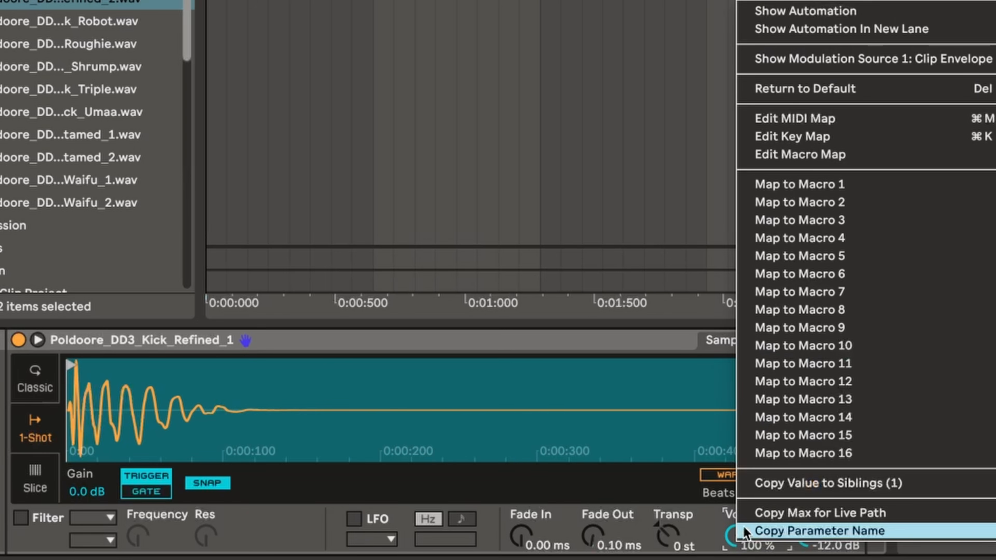
left_click(762, 483)
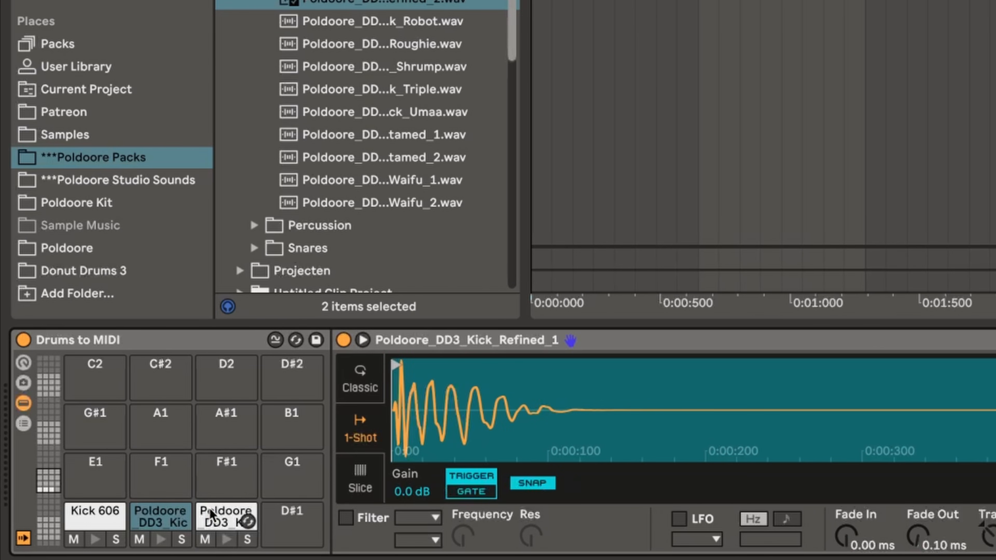
left_click(222, 515)
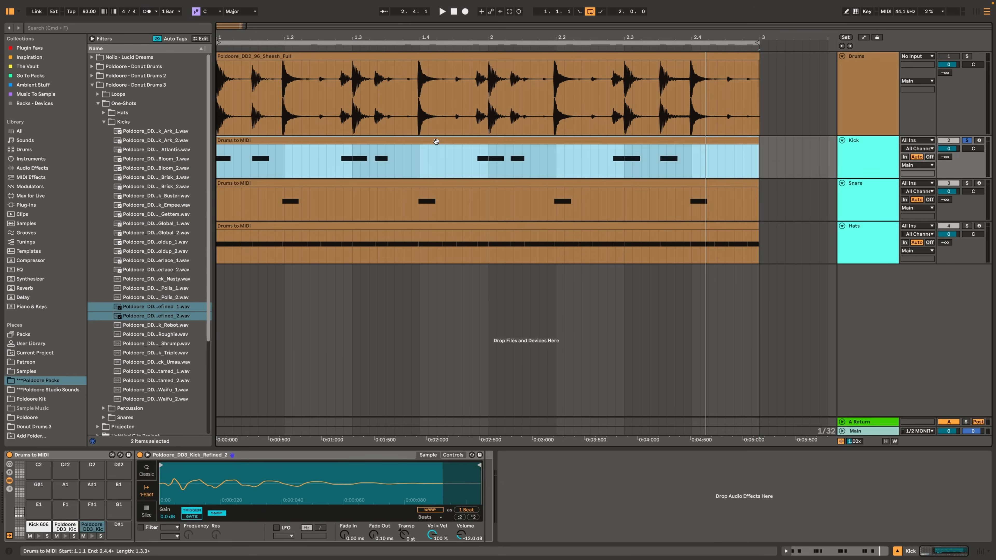
In the kick clip, move the four strong kick notes at 1.1, 1.3, 2.1 and 2.3 to the Kick_Refined_1 row
double_click(436, 142)
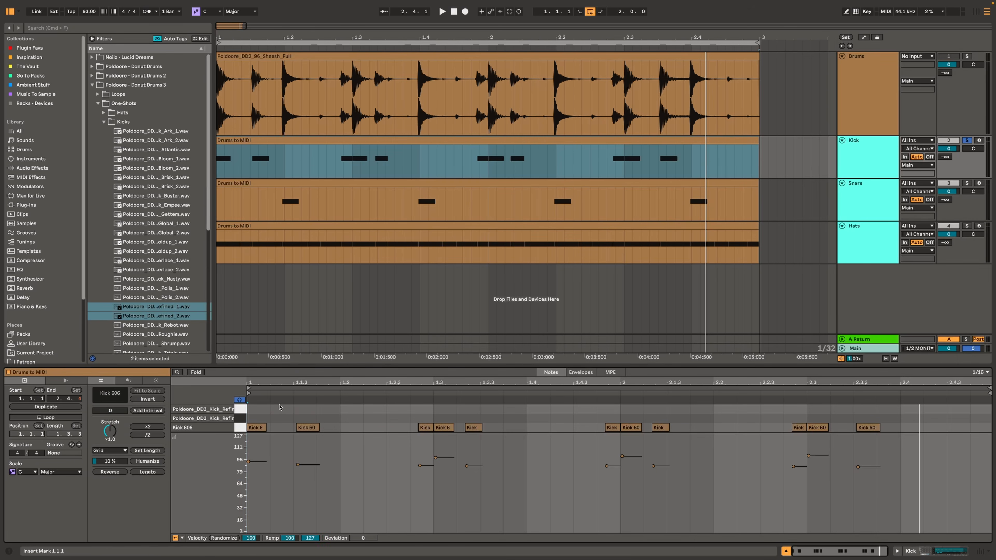
left_click_drag(280, 405, 260, 432)
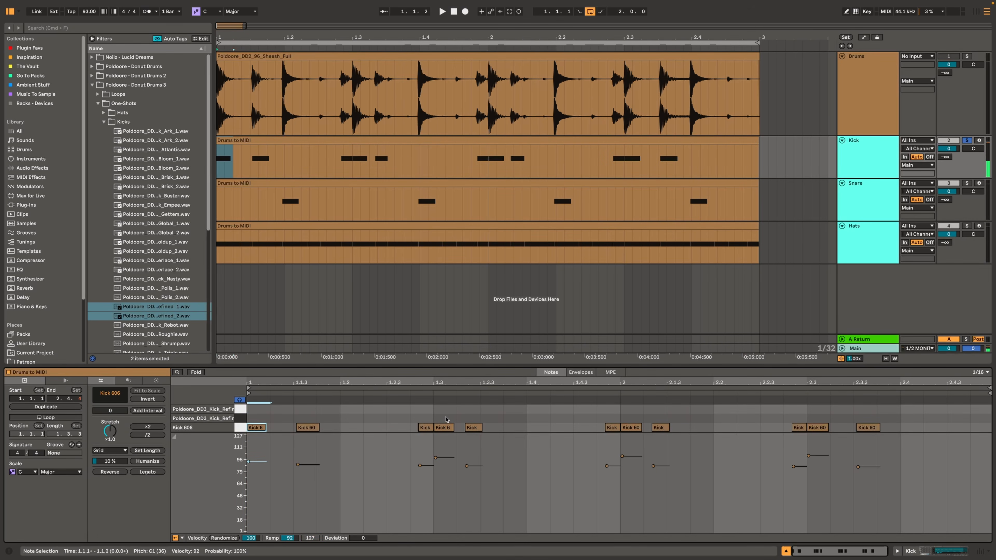
left_click(447, 428, "shift")
left_click(632, 424, "shift")
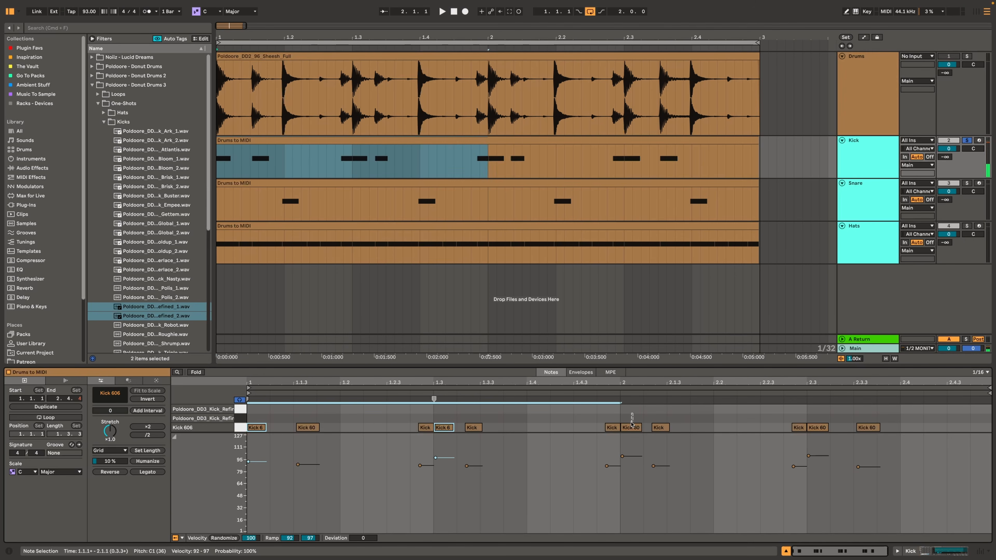
left_click(816, 427, "shift")
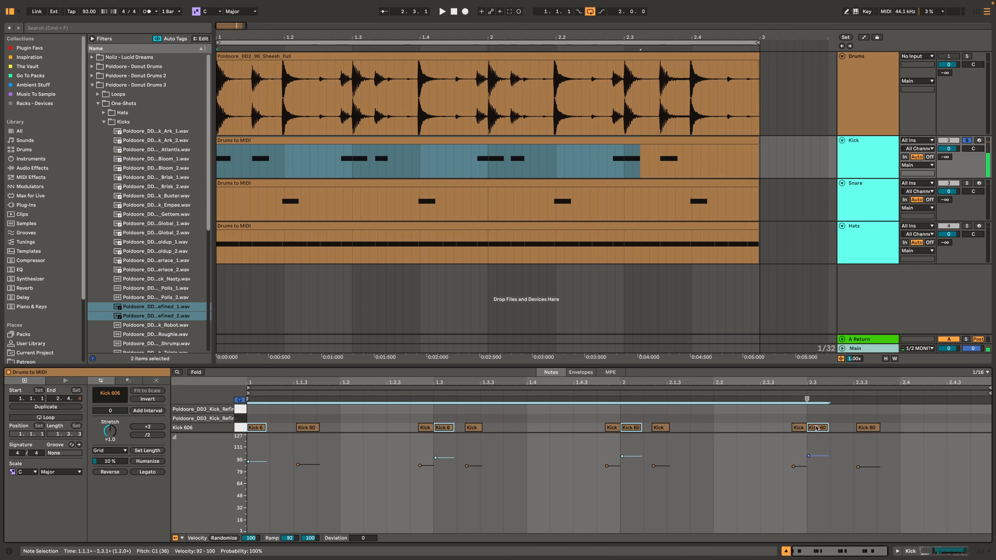
key("Up")
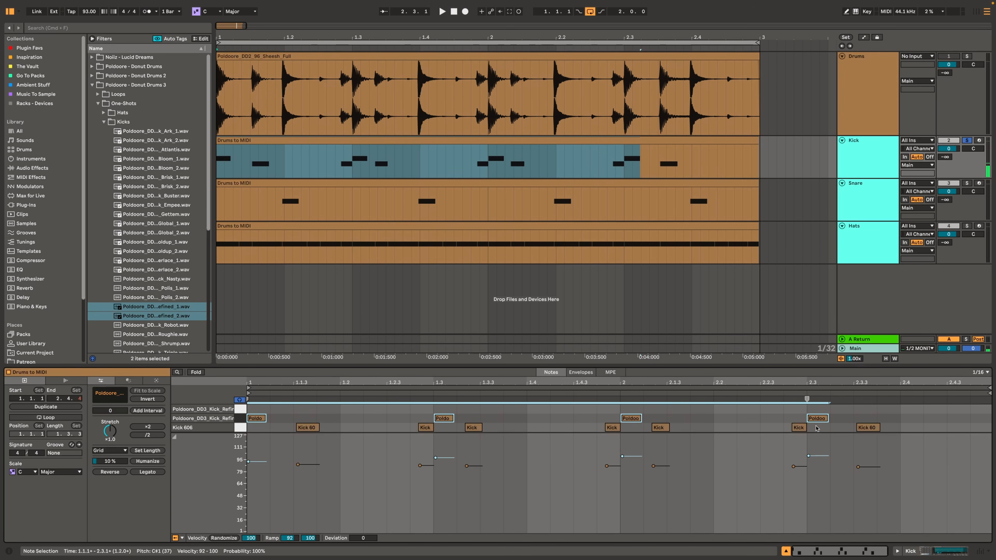
Move all remaining Kick 606 notes up to the Kick_Refined_2 row
left_click_drag(892, 430, 285, 441)
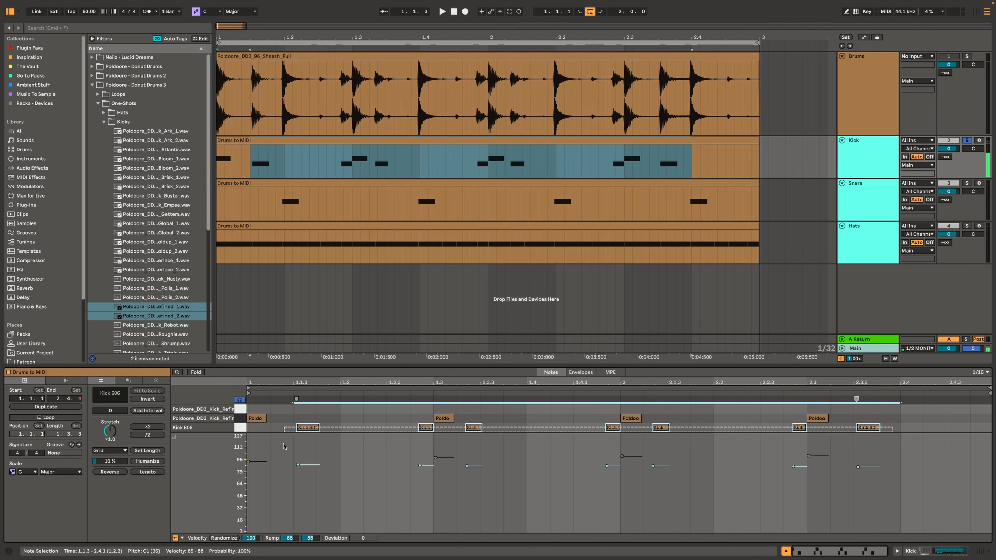
key("Up")
key("Up")
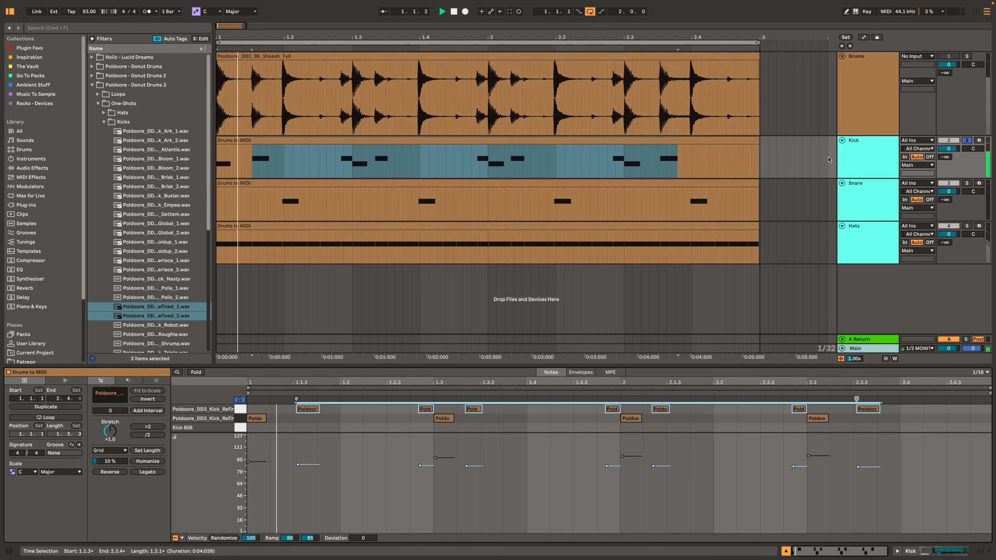
Return to the kick drum rack and raise the gain of the Kick_Refined_2 sample during playback
key("shift+Tab")
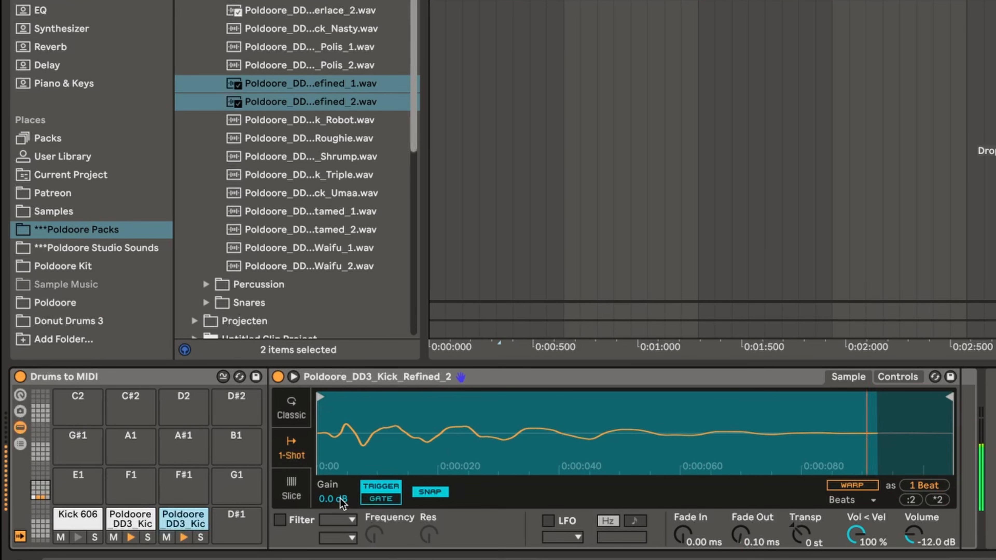
left_click_drag(341, 500, 341, 472)
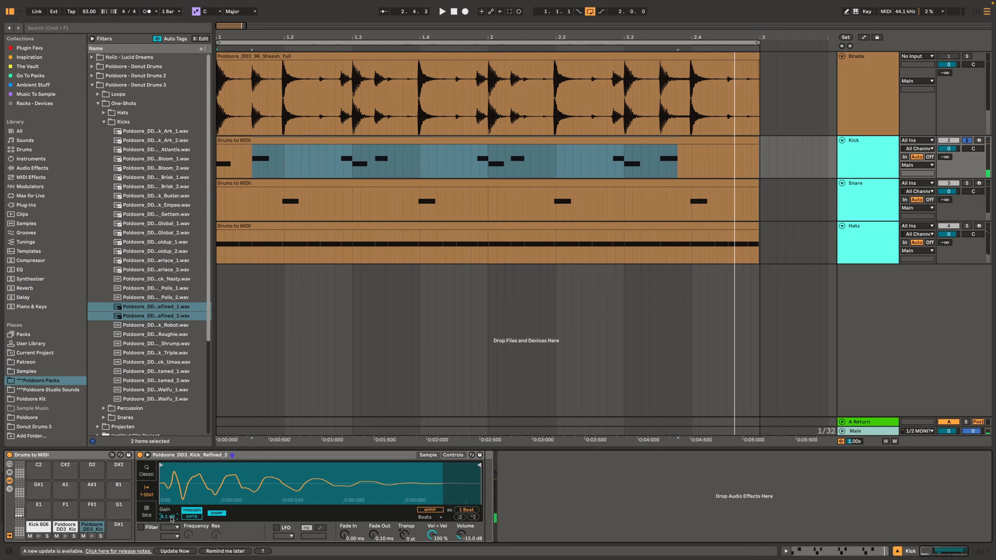
key("space")
Open the snare clip, solo the Snare track for playback and select all of the clip's notes
left_click(668, 184)
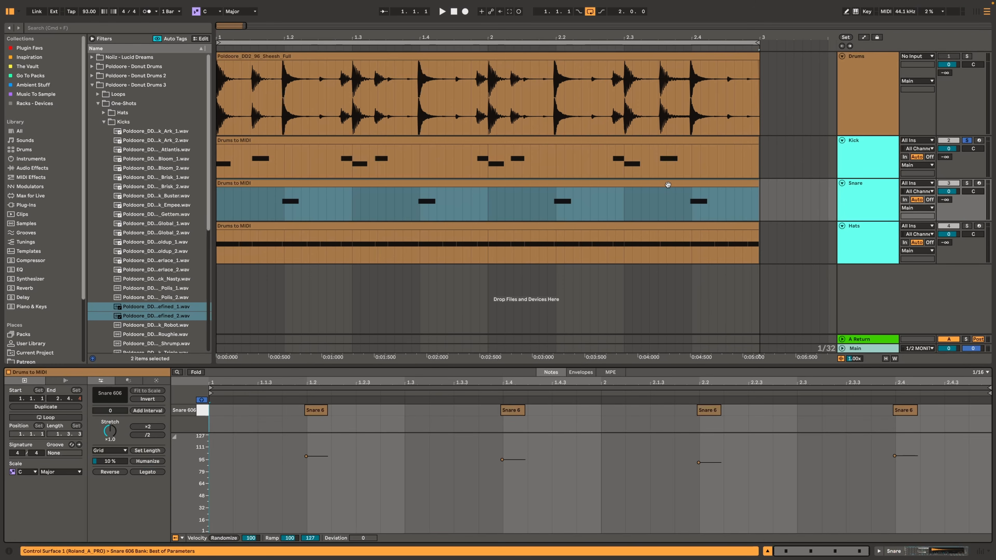
left_click(970, 184)
key("space")
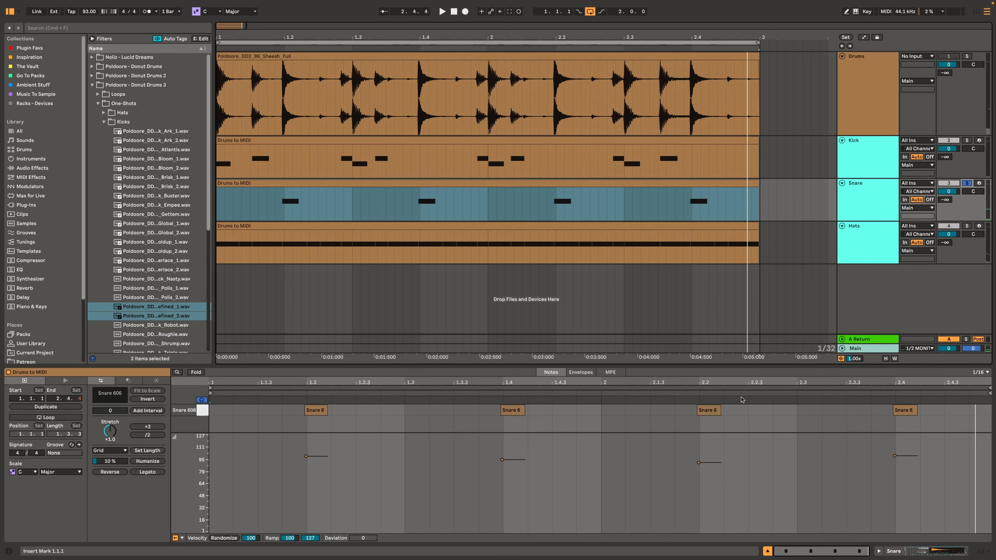
key("super+a")
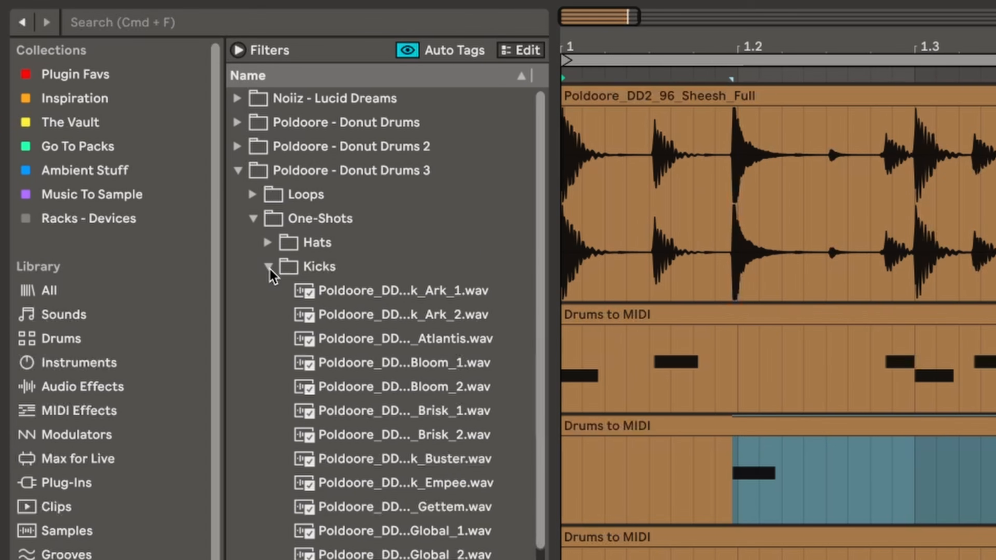
Collapse the Kicks folder, open the Snares one-shots and audition the samples from Snare_Buster to Snare_Interlace
left_click(104, 121)
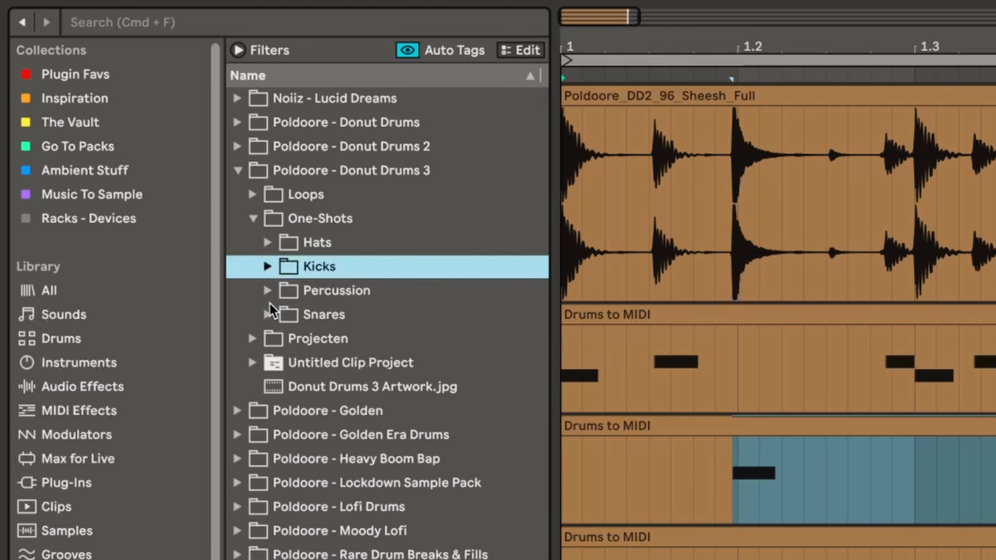
left_click(268, 314)
left_click(364, 434)
key("Down")
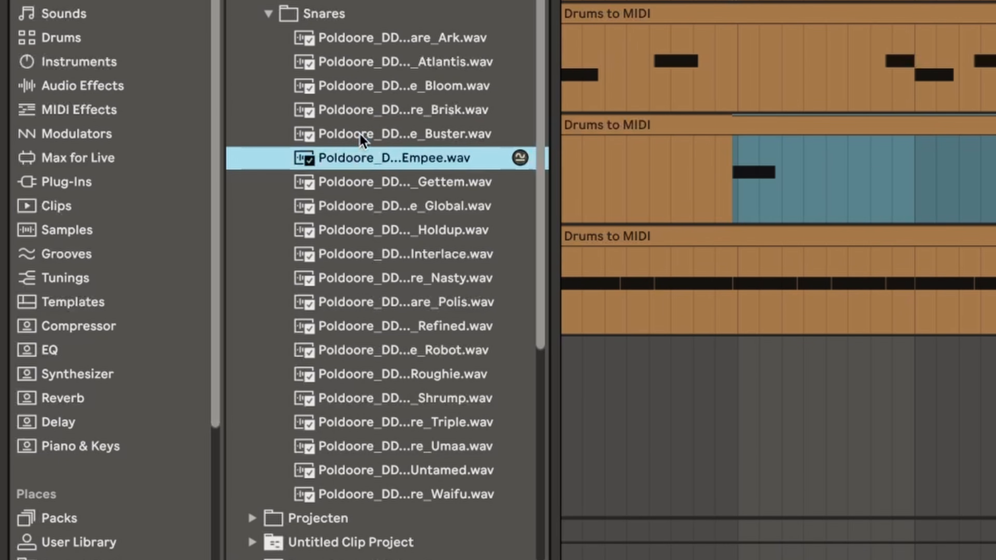
key("Down")
key("Down")
key("Down")
key("Down")
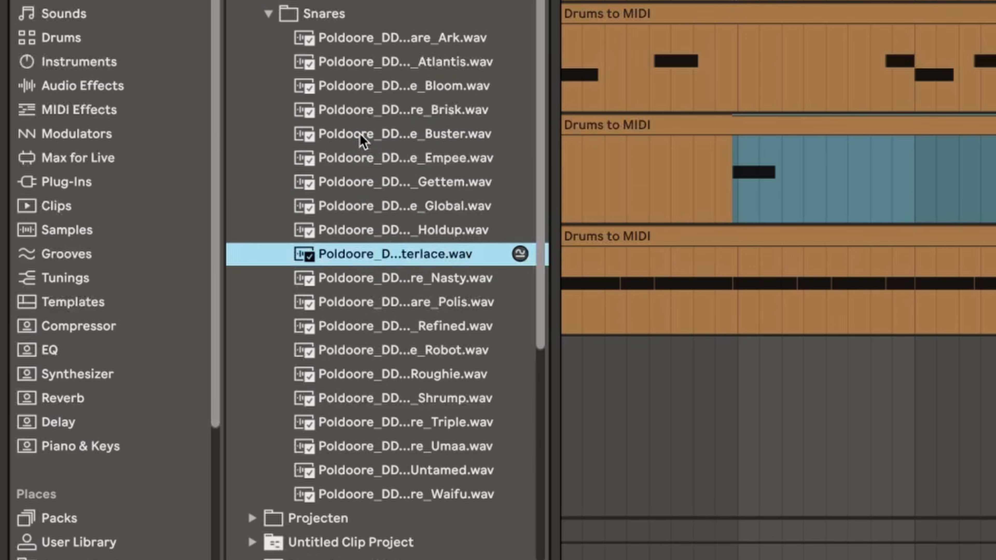
Audition the neighbouring snares, replace Snare 606 on the D1 pad with Snare_Interlace, and set its Vol<Vel to 100 %
key("Down")
key("Down")
key("Up")
key("Up")
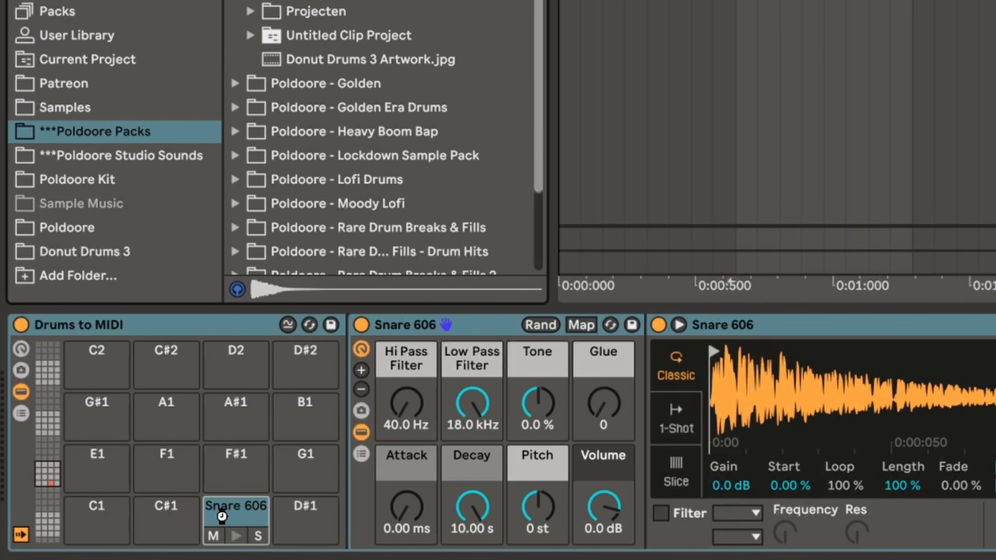
left_click_drag(222, 516, 221, 517)
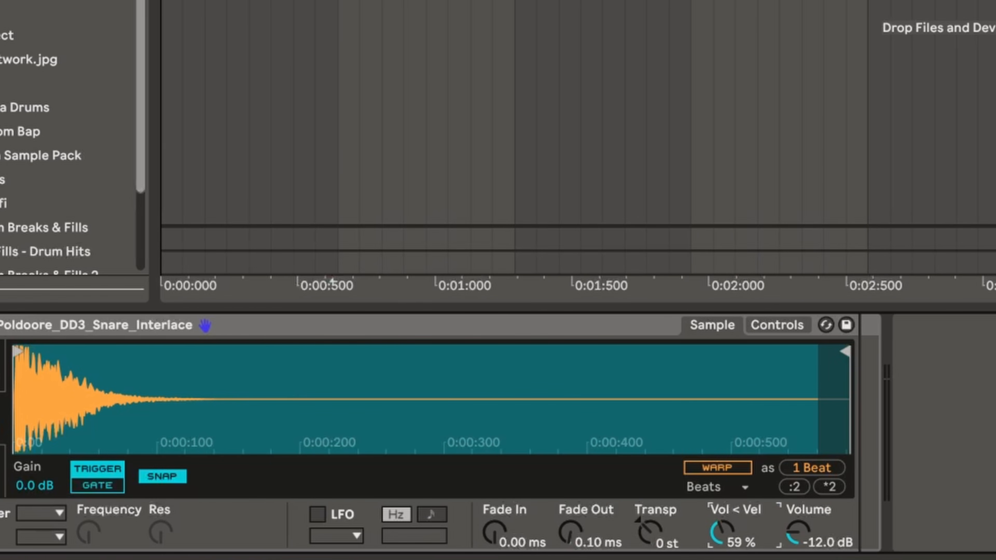
left_click_drag(724, 538, 724, 506)
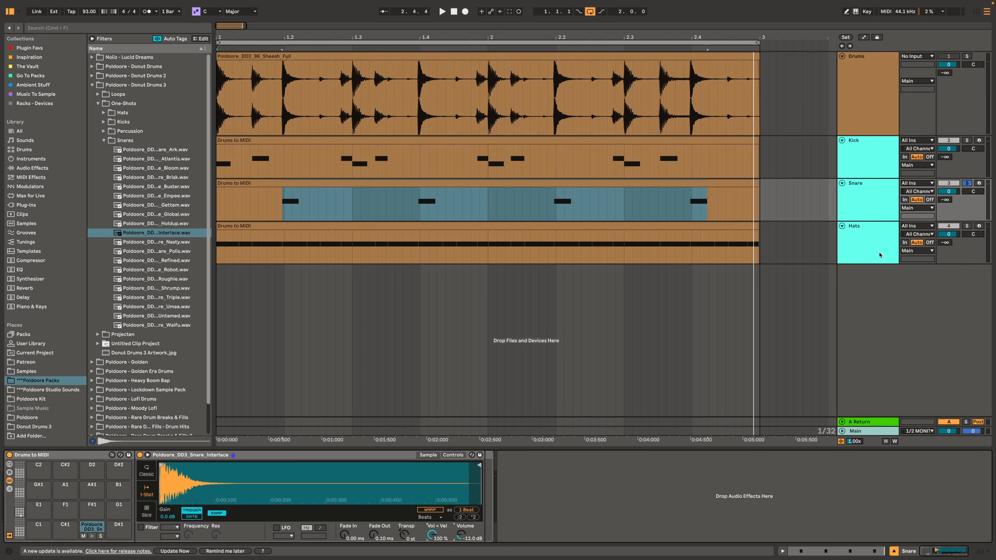
Solo the Hats track, open its MIDI clip and play it through
left_click(967, 141)
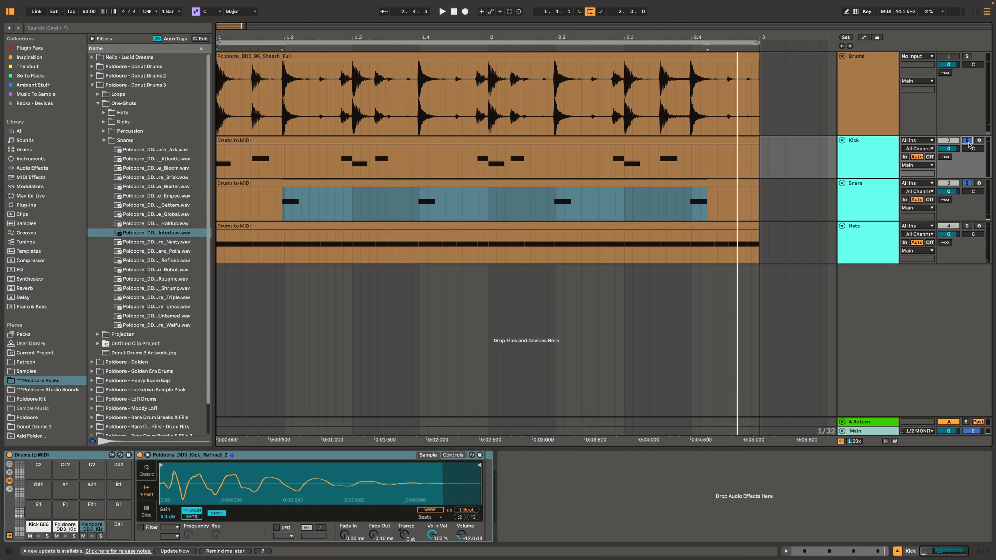
left_click(969, 227)
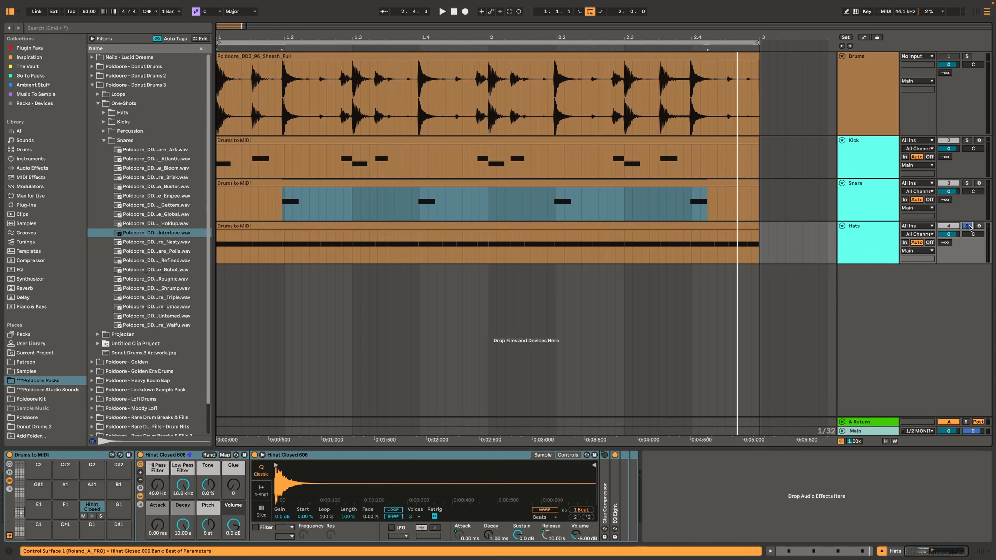
double_click(731, 228)
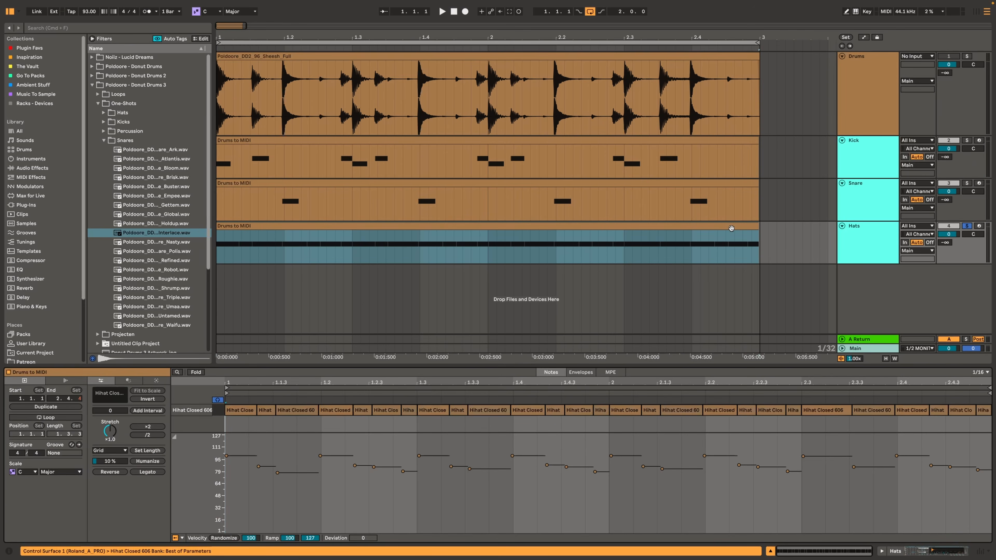
key("space")
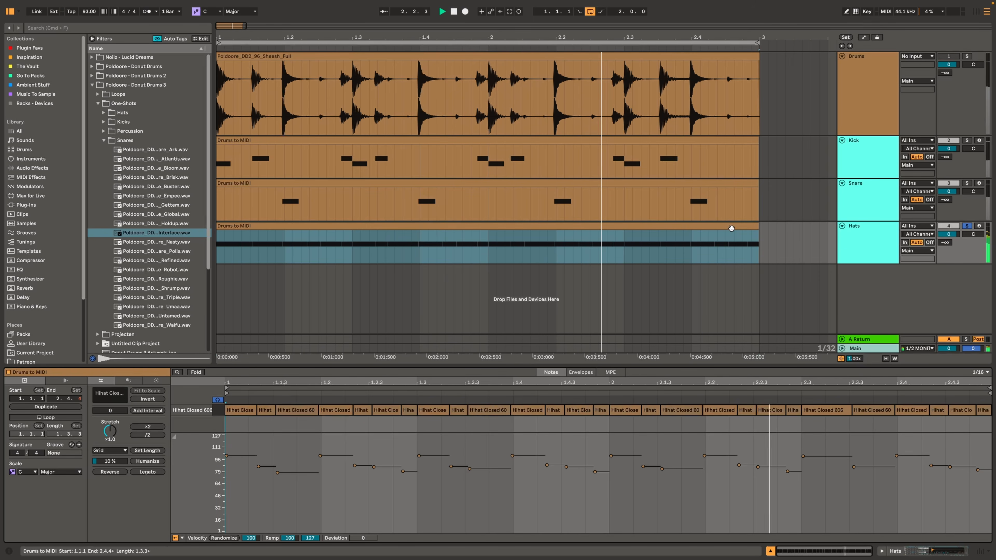
key("space")
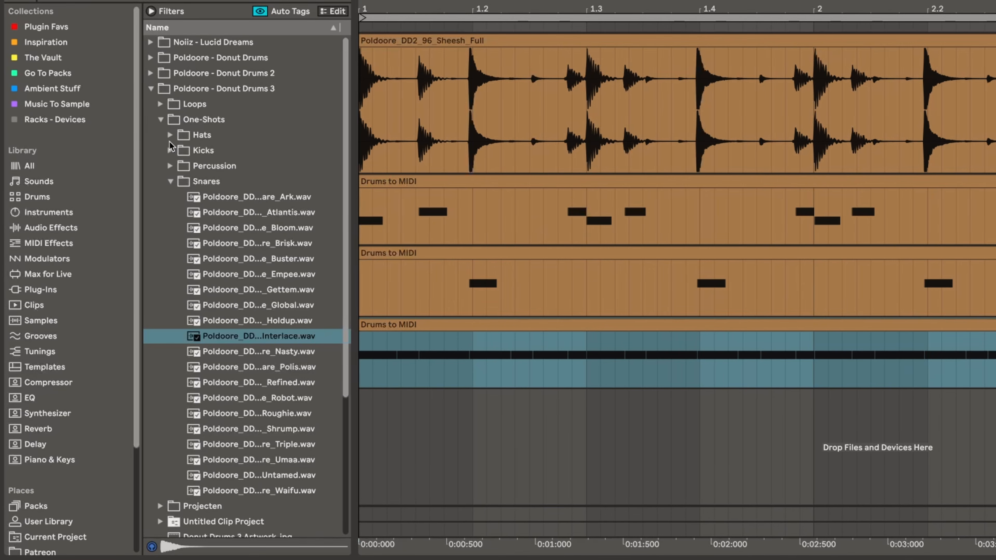
Open the Hats one-shots, audition Triple_1 and Triple_2, and load both samples onto the Hats rack's C1 and C#1 pads
left_click(104, 112)
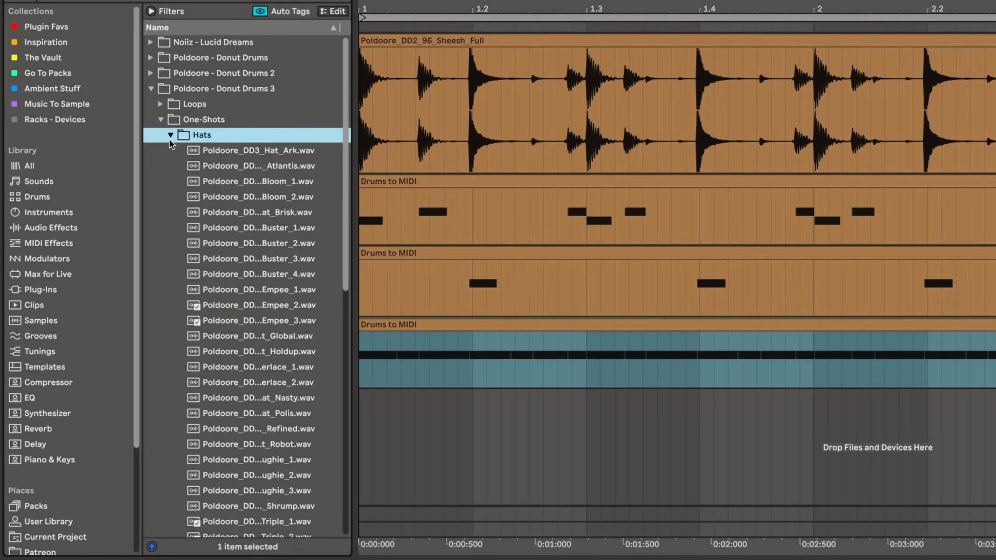
left_click(278, 520)
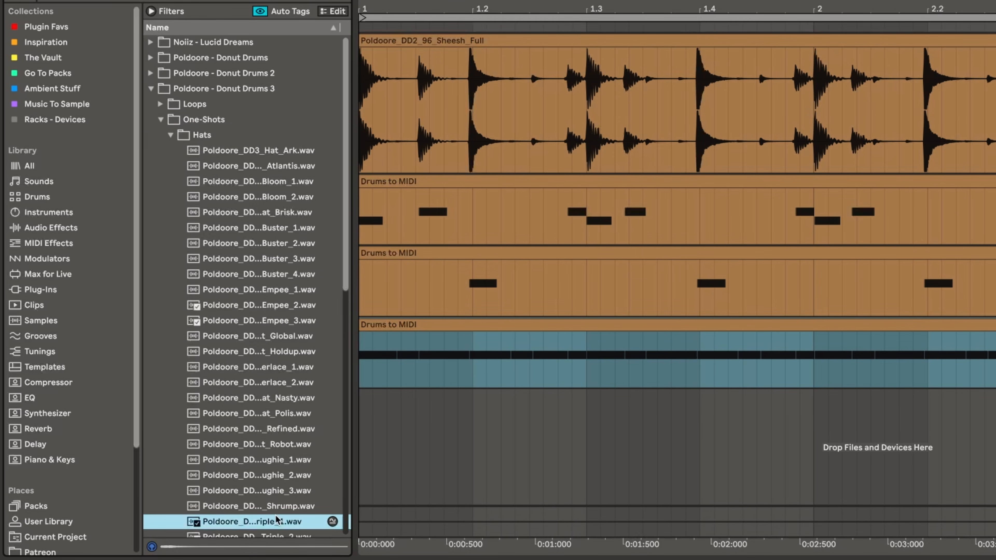
key("Down")
left_click(276, 519, "shift")
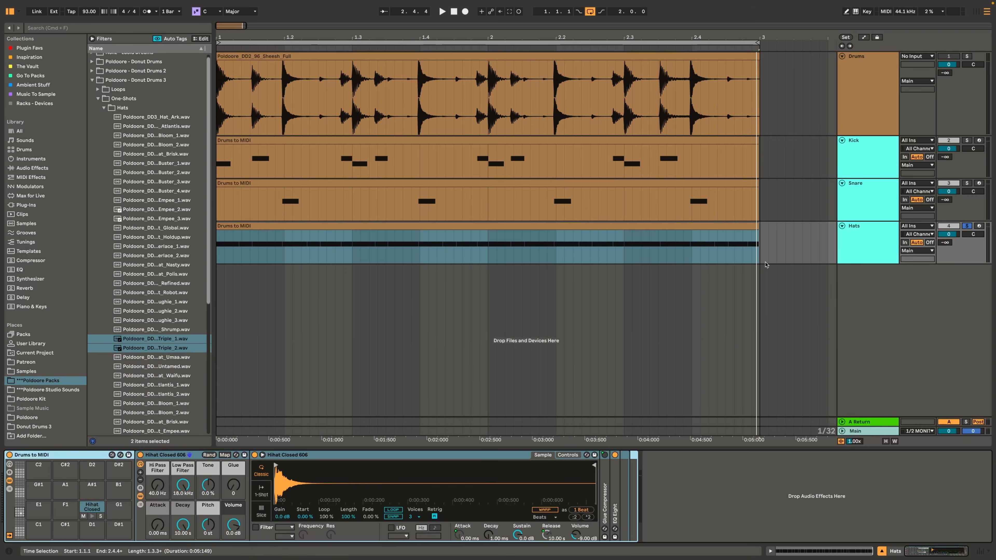
left_click_drag(155, 343, 38, 530)
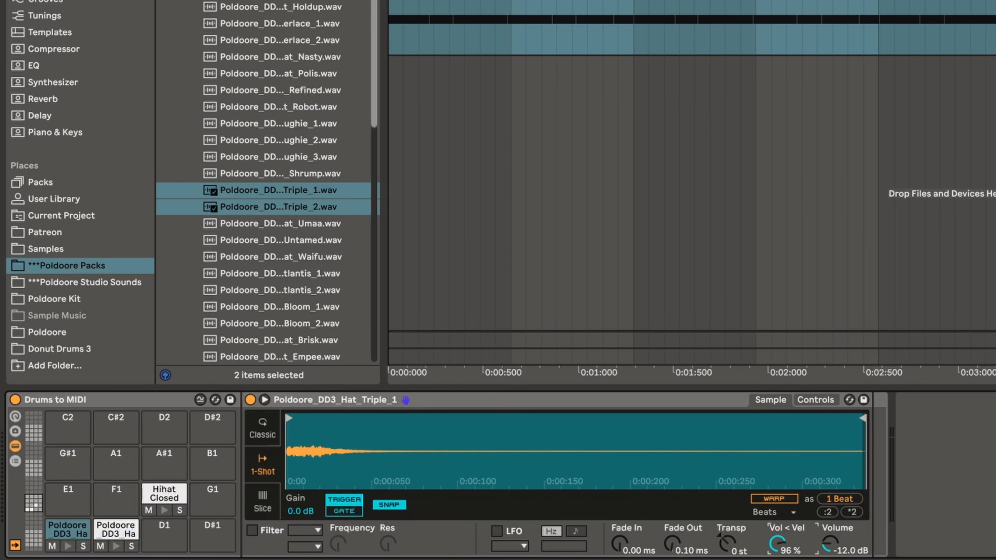
Set the Hat_Triple_1 sample's Vol<Vel to 100 % and delete the Hihat Closed 606 sound from the F#1 pad
left_click_drag(778, 545, 778, 537)
right_click(778, 544)
left_click(809, 504)
left_click(162, 489)
key("Delete")
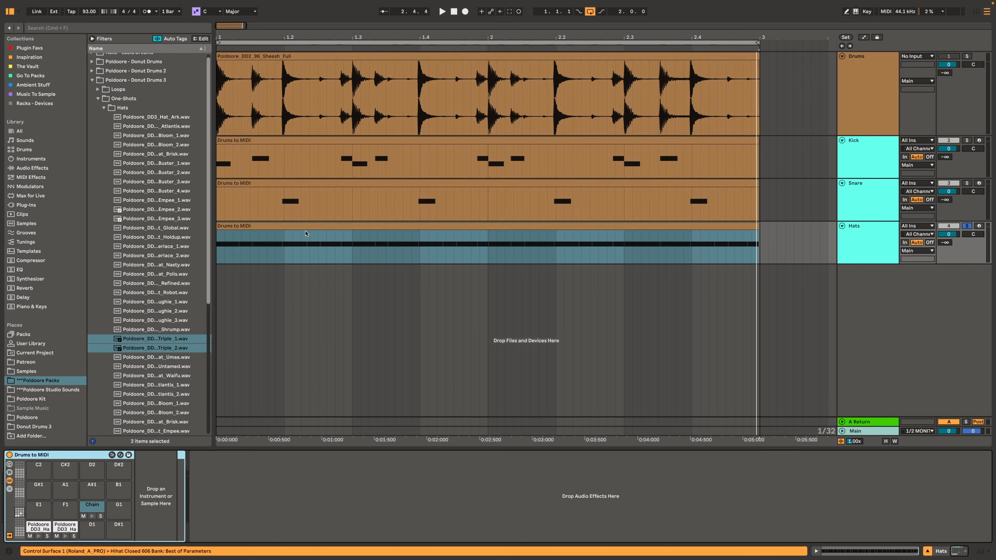
Open the Hats clip, enlarge its note editor, and move the eight loudest, on-beat notes to the C#1 hat sample's row
double_click(307, 226)
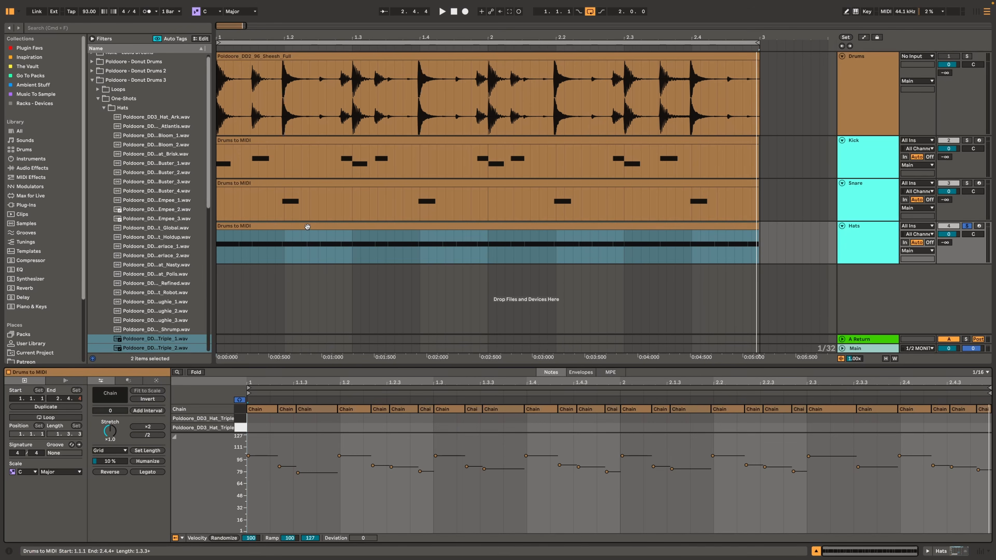
left_click_drag(285, 364, 285, 271)
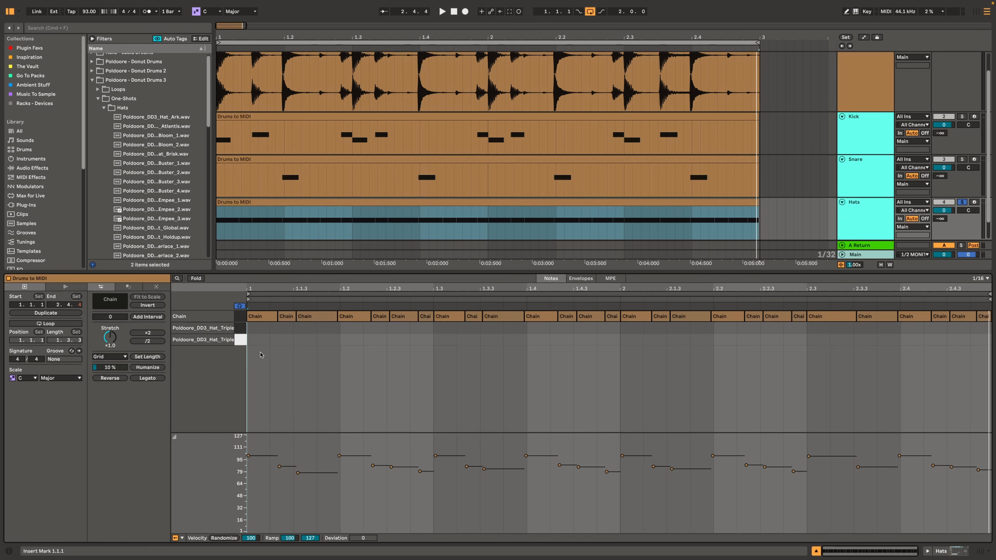
left_click_drag(261, 353, 265, 308)
left_click_drag(357, 339, 352, 311)
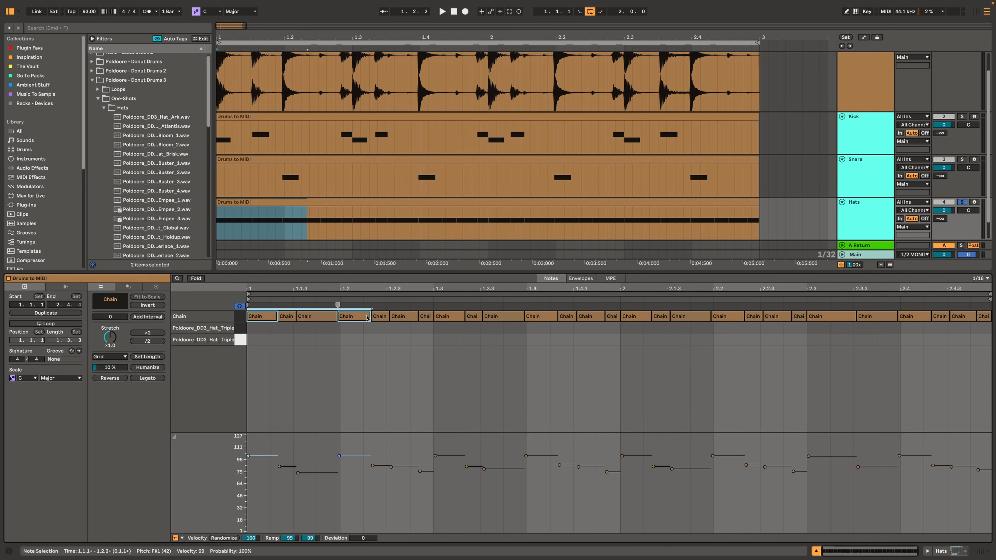
left_click_drag(452, 337, 456, 315)
left_click_drag(532, 338, 537, 318)
left_click(648, 336, "shift")
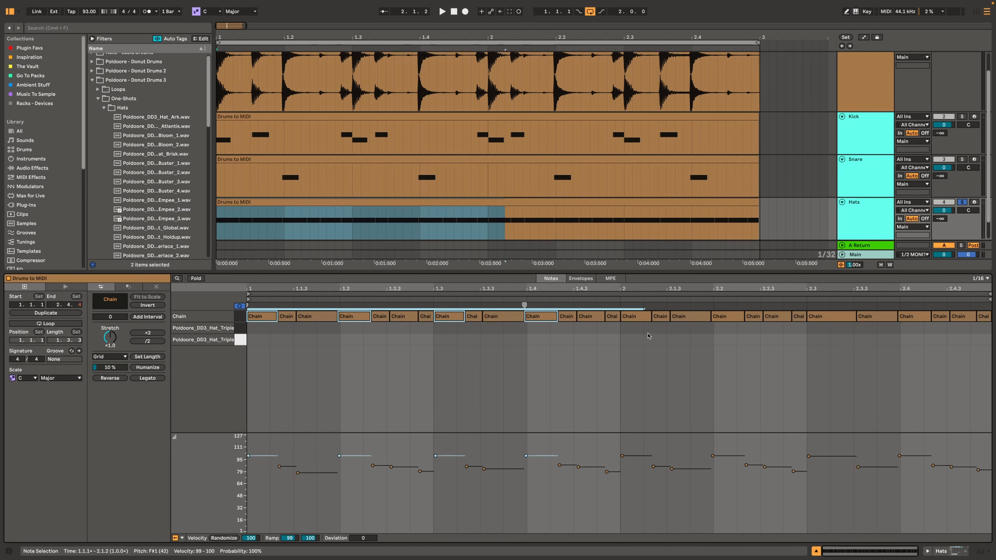
left_click_drag(735, 338, 731, 313)
left_click_drag(819, 334, 813, 314)
left_click_drag(910, 334, 908, 320)
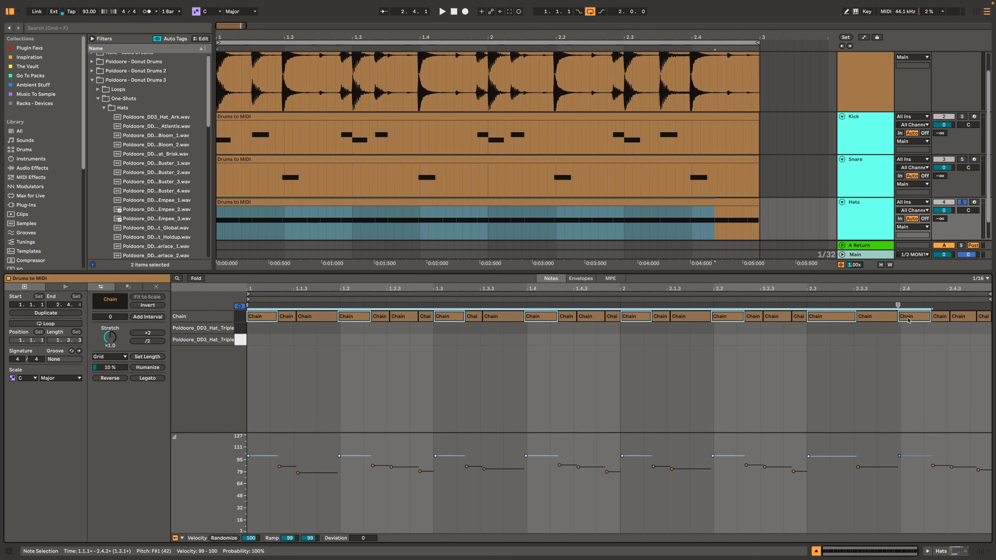
key("Down")
key("Down")
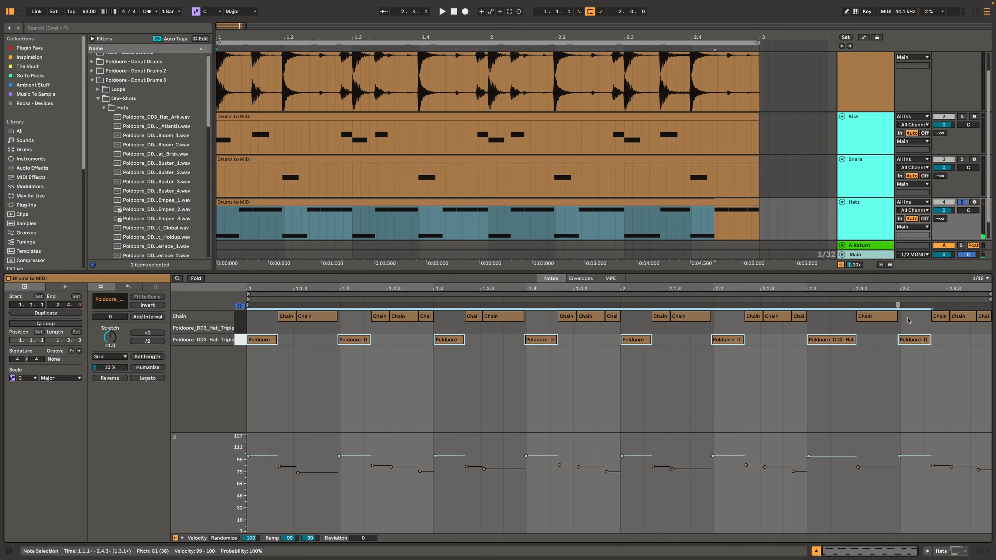
key("Up")
Move all remaining hi-hat notes from F#1 to the C1 hat sample's row and play the clip
left_click_drag(261, 316, 988, 300)
key("Down")
key("Down")
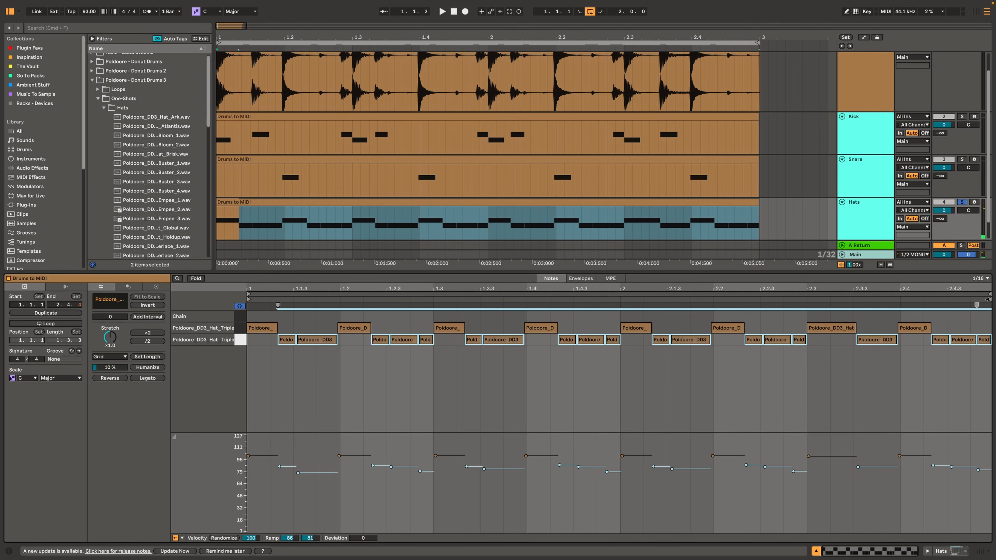
key("space")
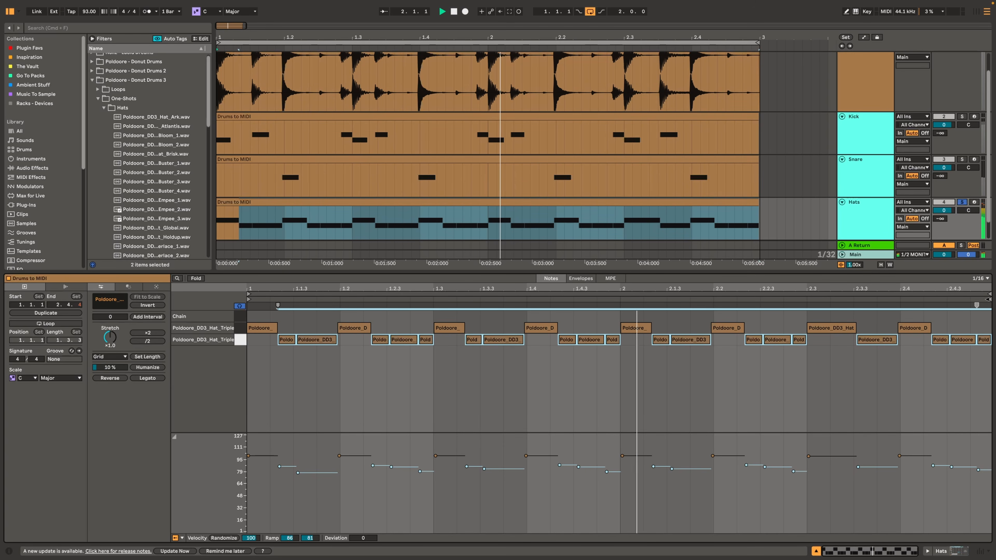
Set Hat_Triple_1's gain to 9.0 dB, switch it to Classic mode, and set Decay 762 ms, Sustain −∞ dB and Release 4.00 s
key("shift+Tab")
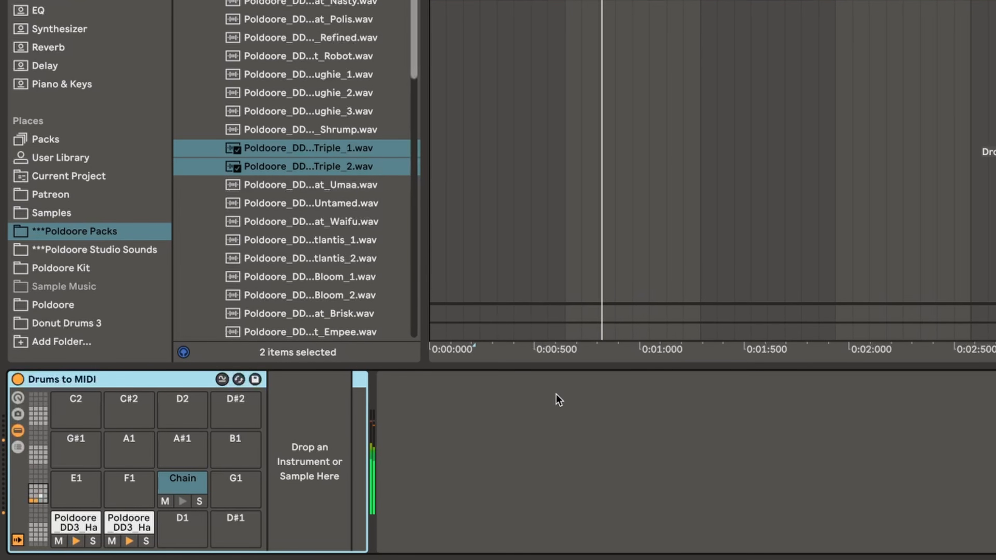
left_click(98, 519)
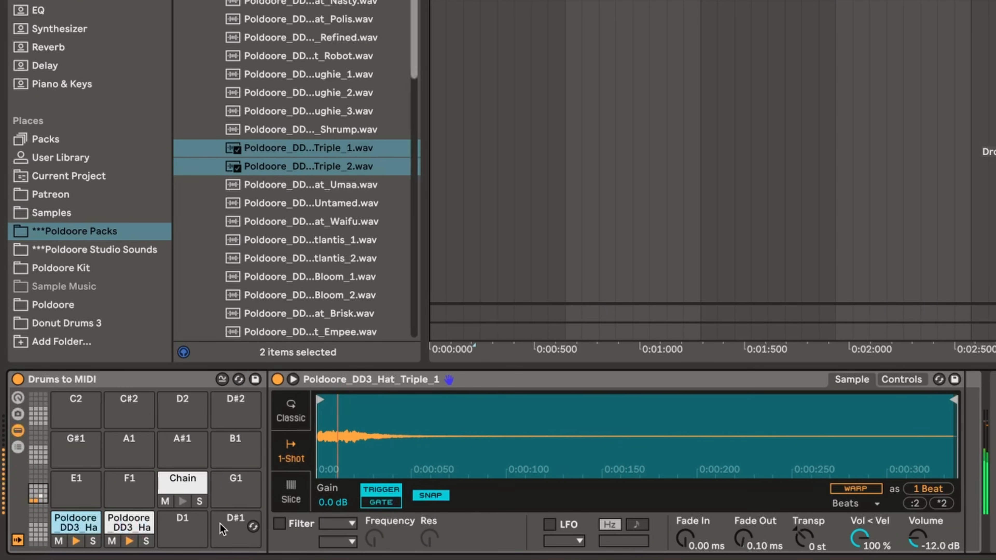
left_click_drag(334, 503, 334, 488)
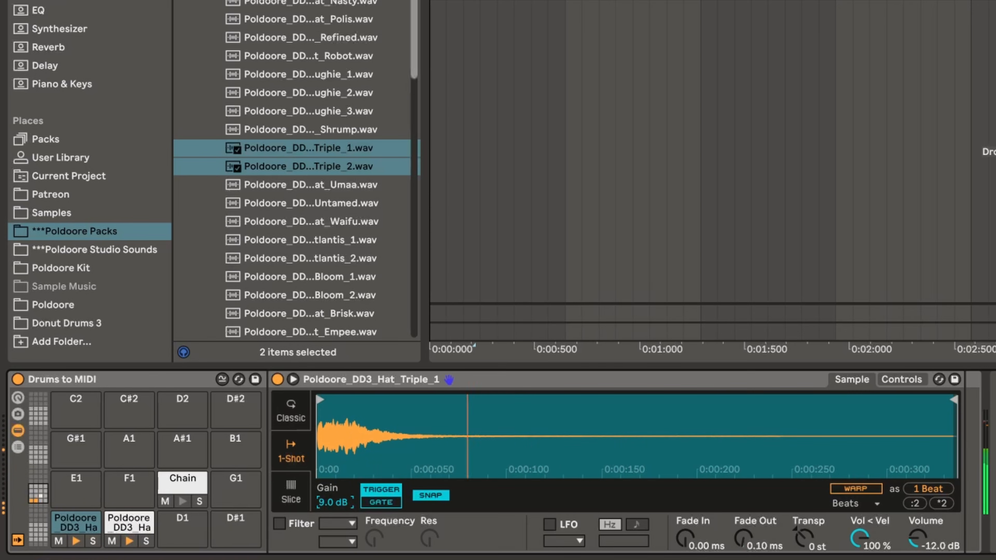
left_click(290, 411)
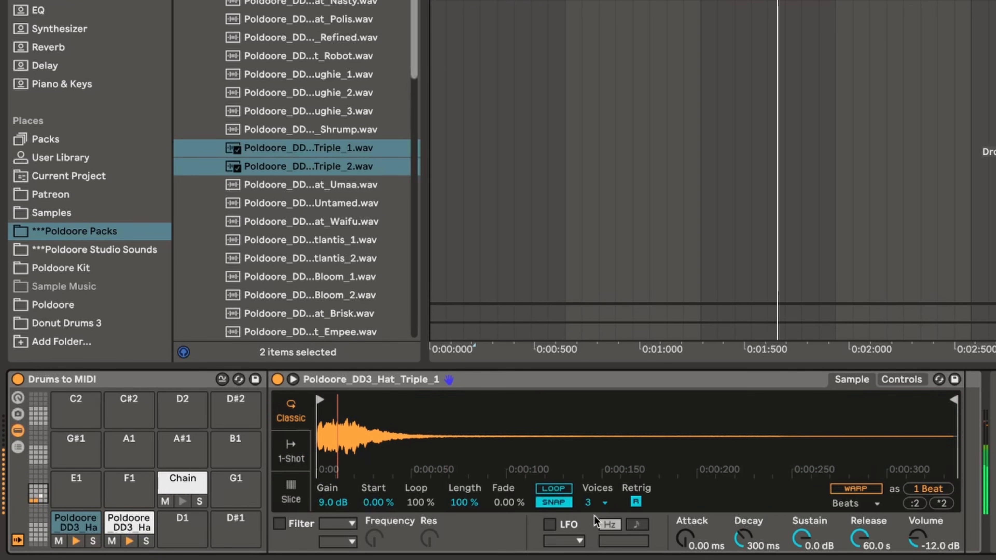
left_click_drag(820, 555, 821, 559)
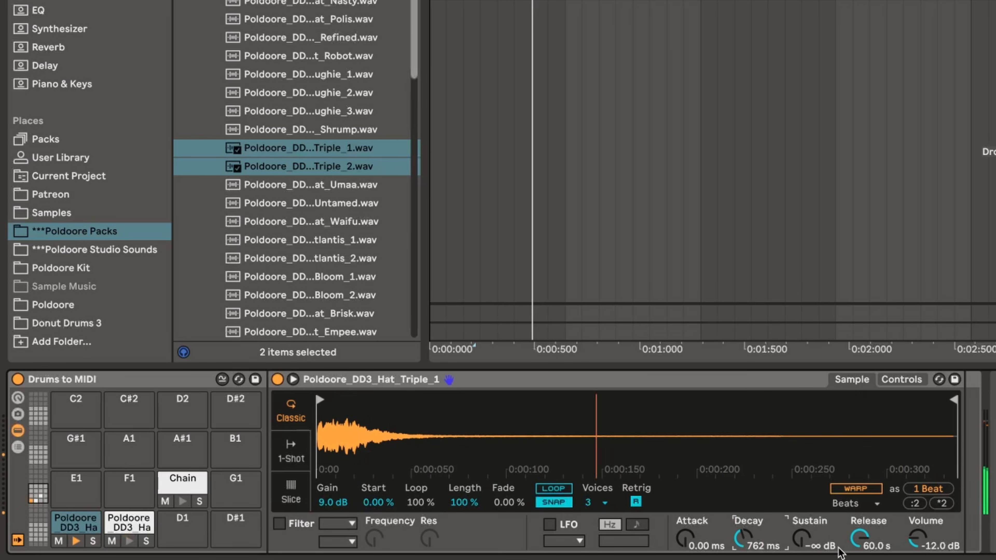
left_click_drag(858, 540, 858, 545)
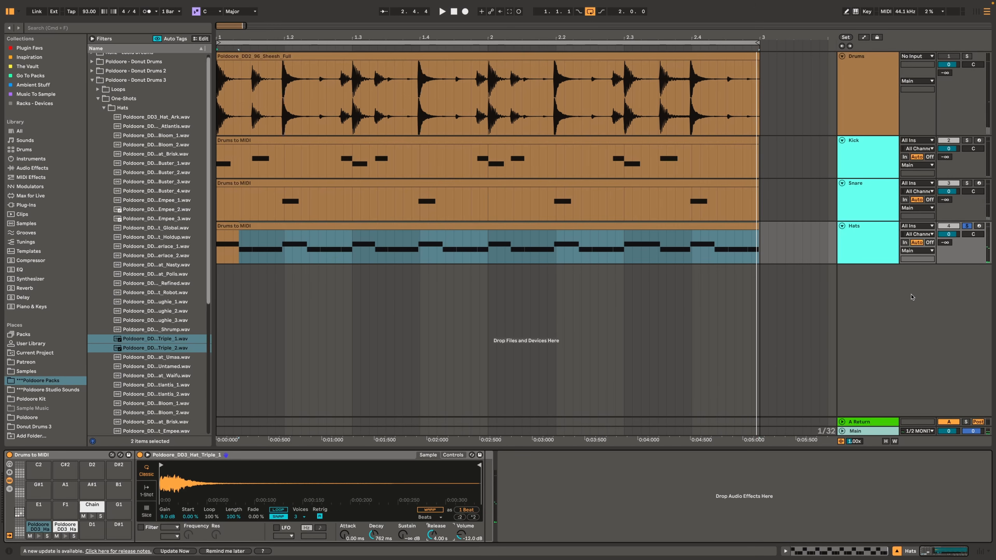
Group the Kick, Snare and Hats tracks and name the group "Drum Group"
left_click(866, 157, "shift")
key("super+g")
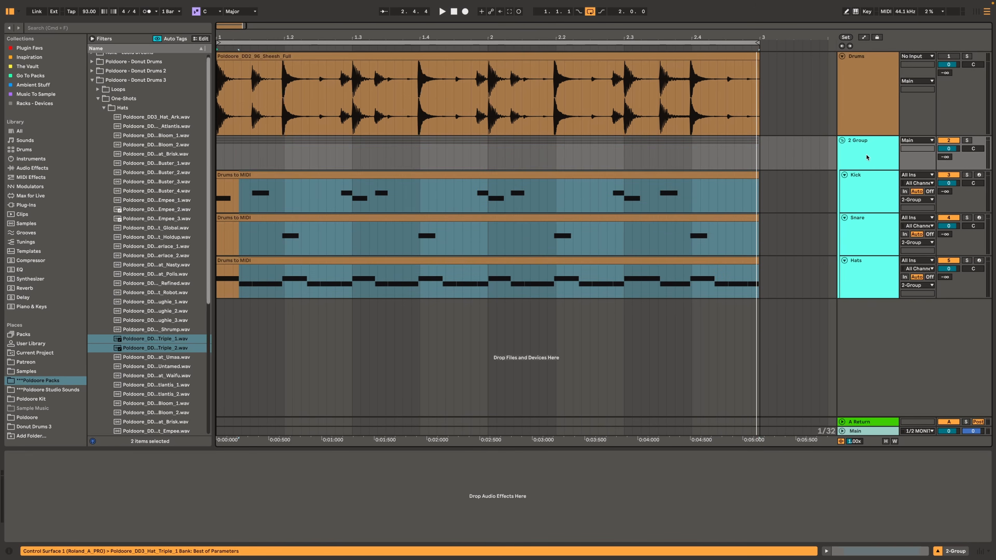
key("super+r")
type("Drum Group")
key("Return")
During playback, lower the Hats track volume to -4.7 dB, and solo the original Drums loop and the Drum Group to compare them
key("space")
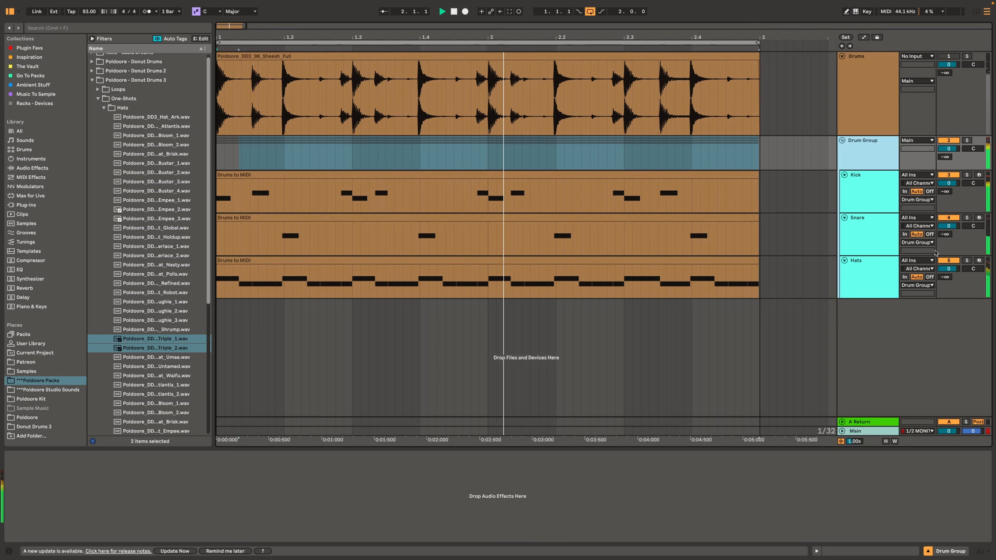
left_click_drag(949, 269, 948, 277)
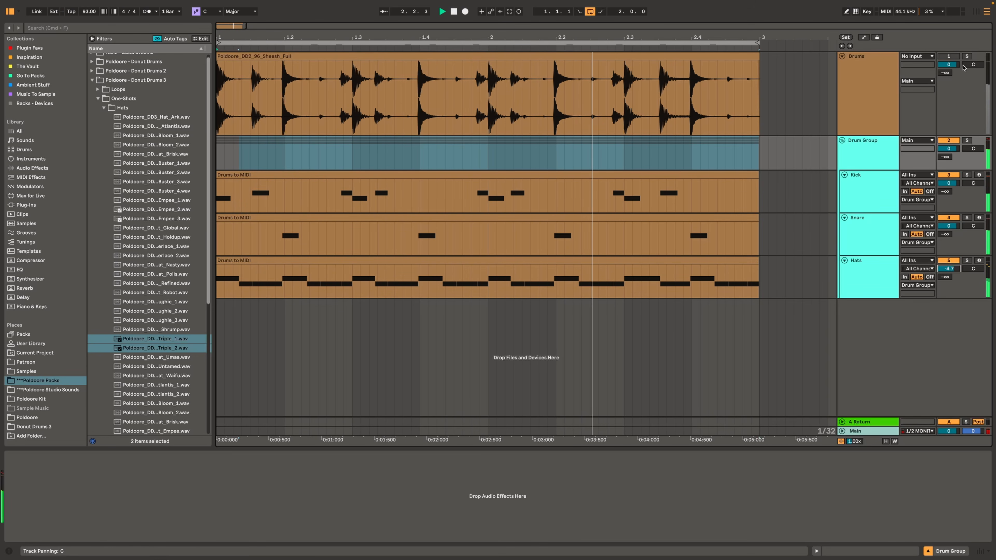
left_click(967, 57)
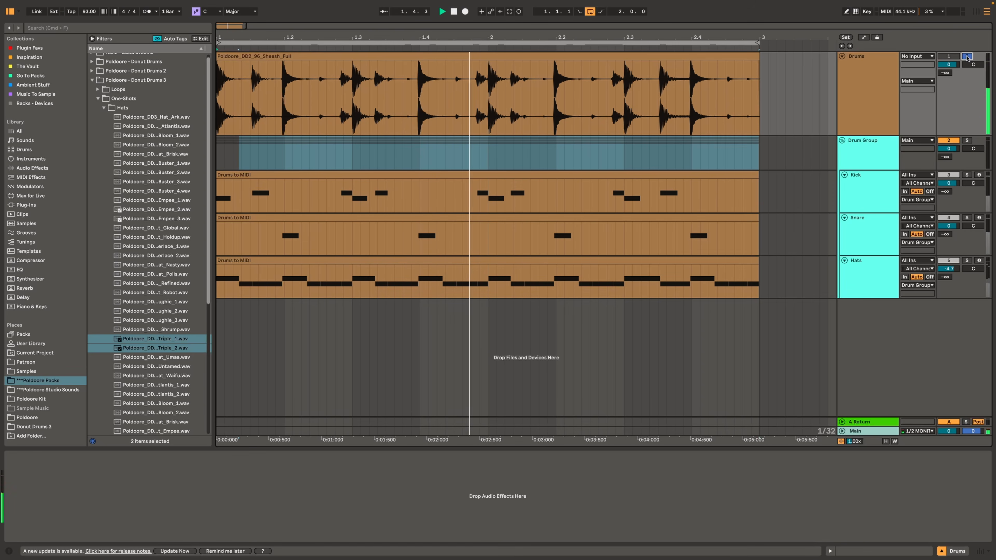
left_click(968, 141)
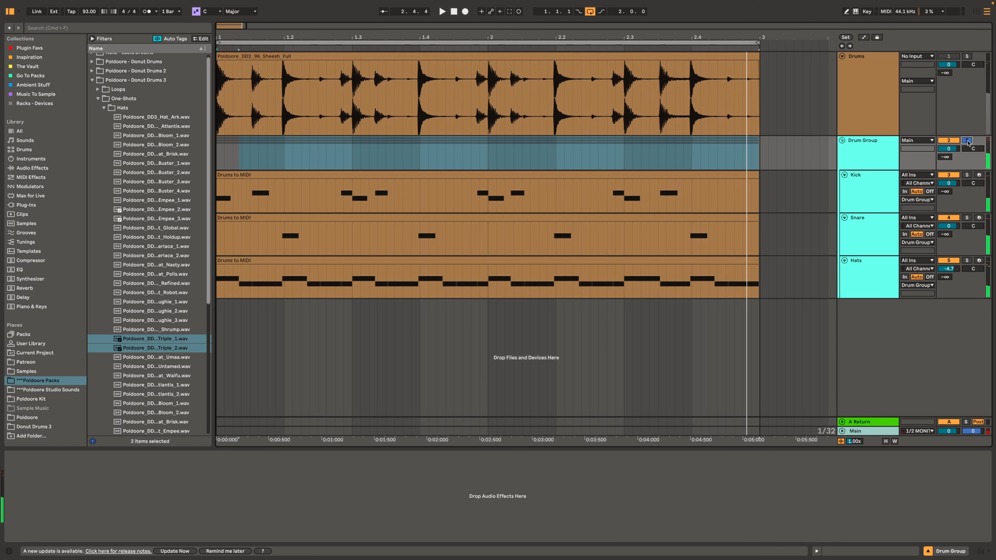
Lower the Kick, Snare and Hats volumes together, bringing Hats to -8.3 dB, and play the drums
left_click(876, 192)
left_click(866, 267, "shift")
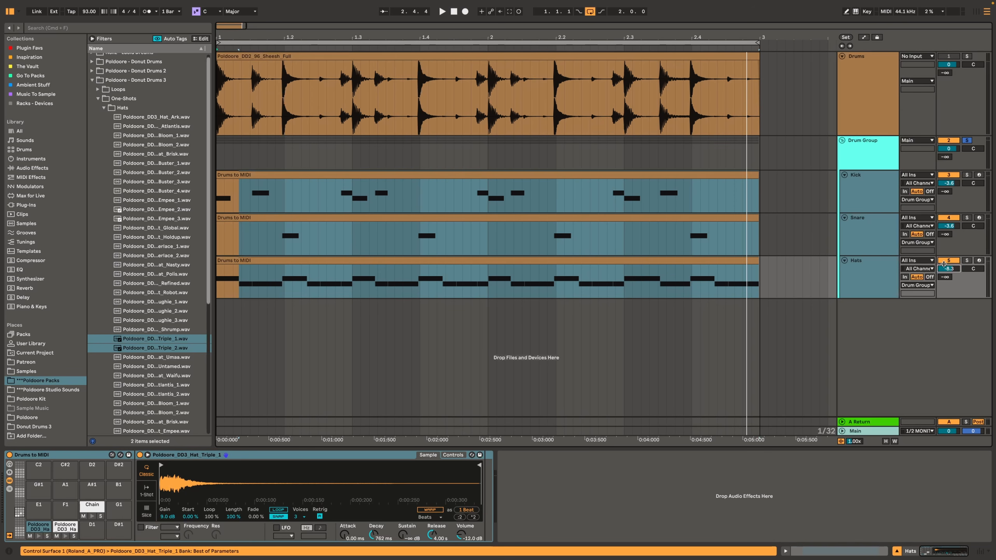
key("space")
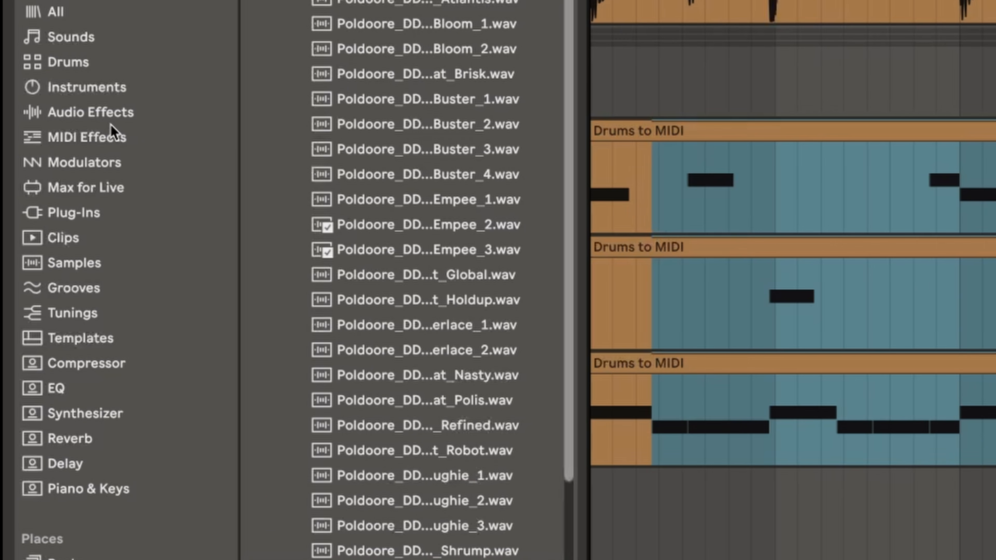
Add a Glue Compressor to the Drum Group, expand its sidechain section, and enable the high-pass EQ at 267 Hz
left_click(40, 168)
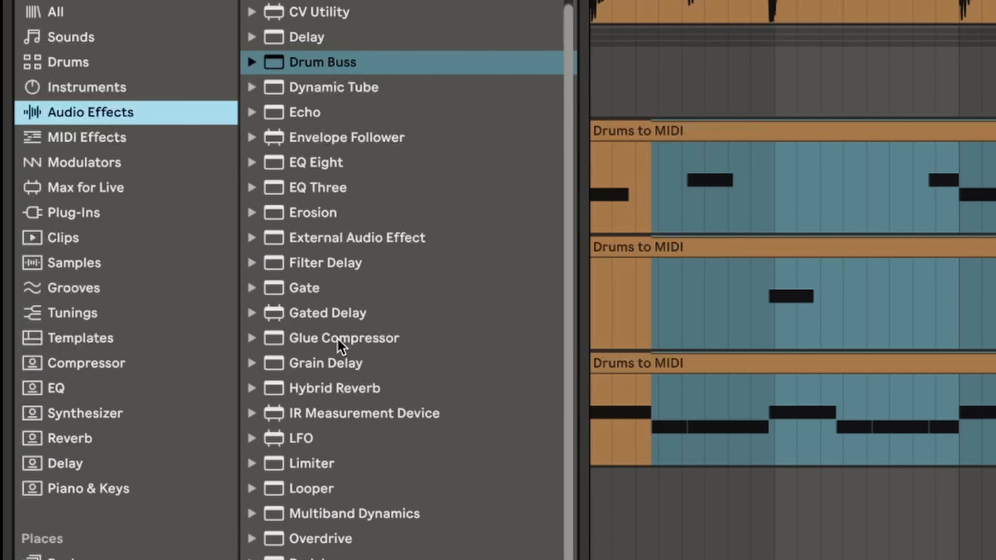
left_click_drag(338, 340, 860, 160)
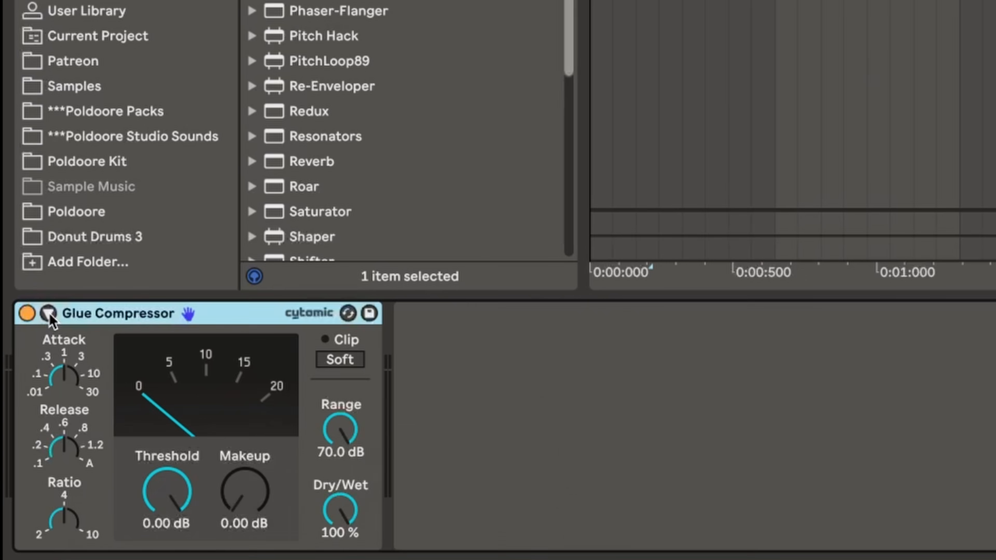
left_click(48, 313)
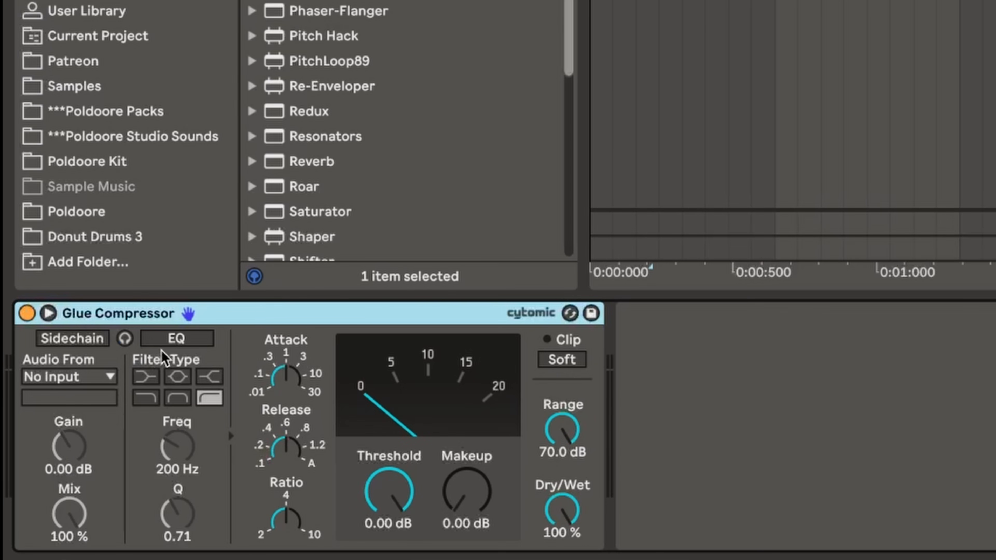
left_click(165, 338)
left_click_drag(177, 445, 177, 436)
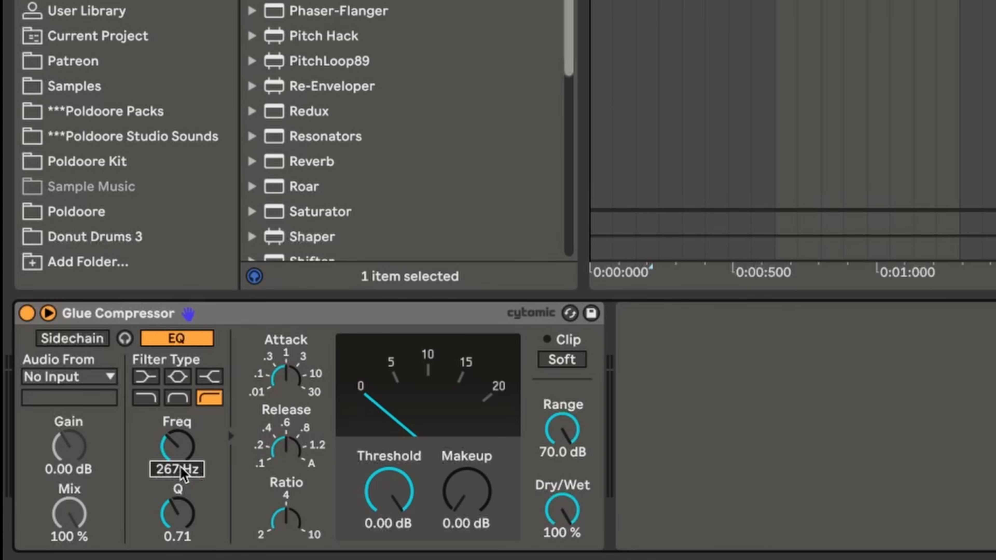
Set the Glue Compressor's release to .1 and attack to 30, and lower its threshold to -15.9 dB during playback
left_click_drag(304, 453, 304, 483)
left_click_drag(295, 390, 292, 386)
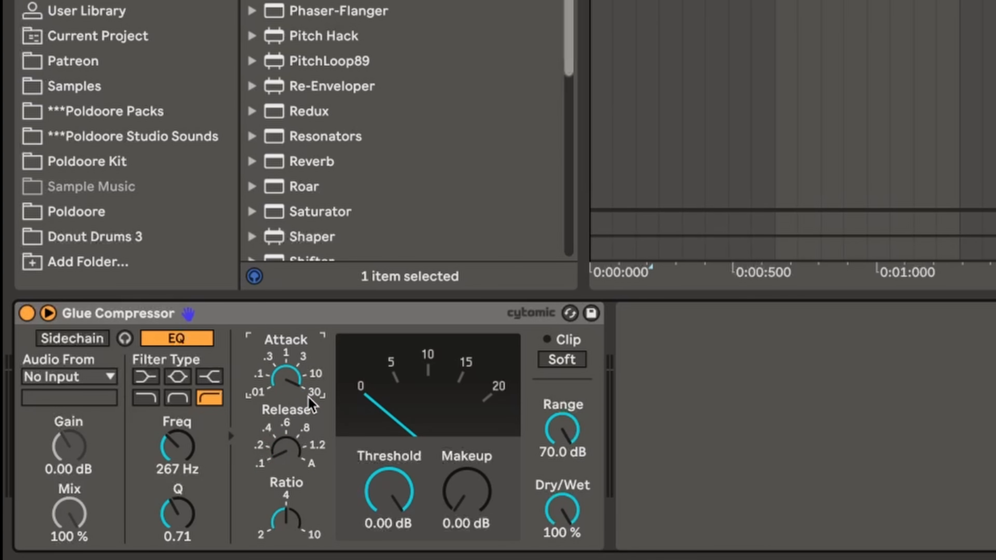
key("space")
left_click_drag(390, 496, 390, 514)
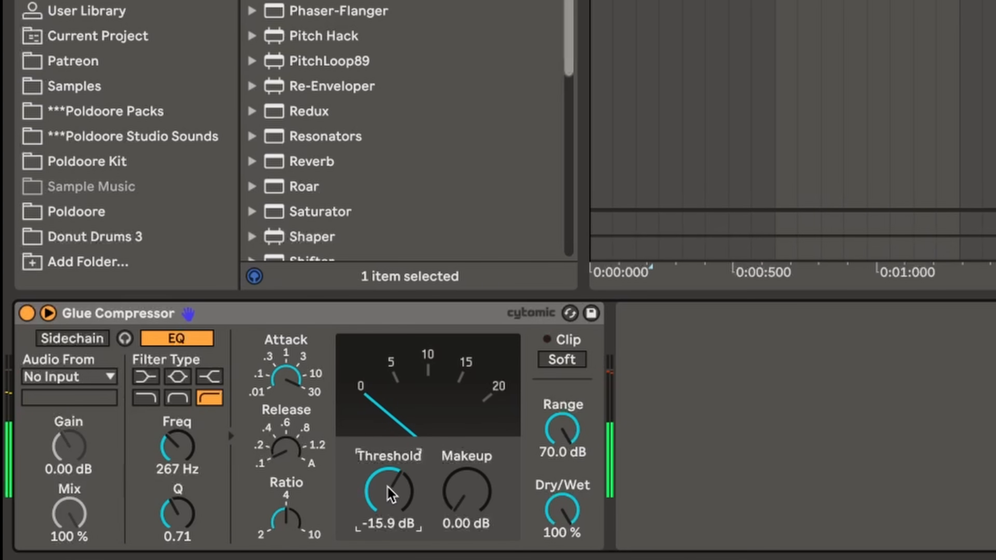
Add a Saturator after the Glue Compressor, with its drive at 7.4 dB and dry/wet at 72%
double_click(321, 215)
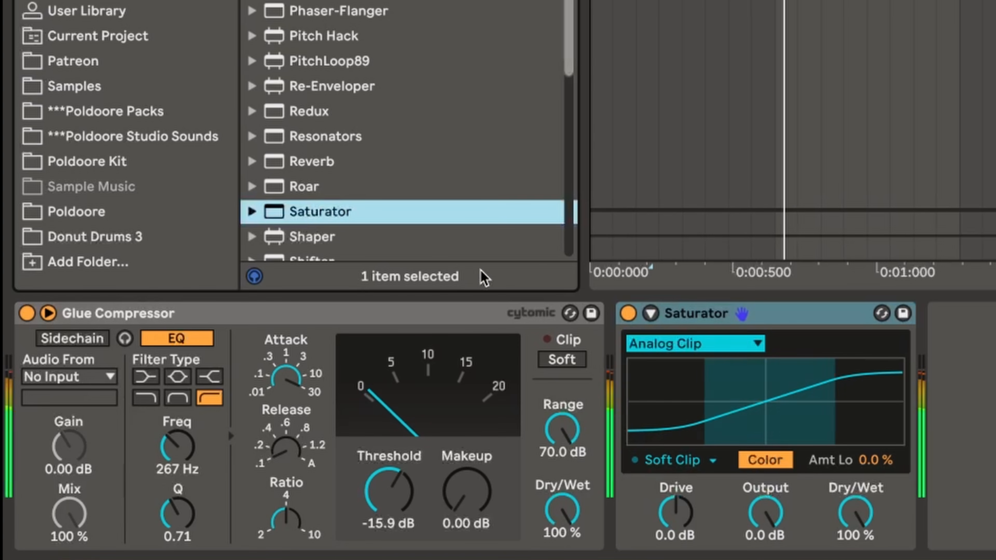
left_click_drag(676, 512, 676, 470)
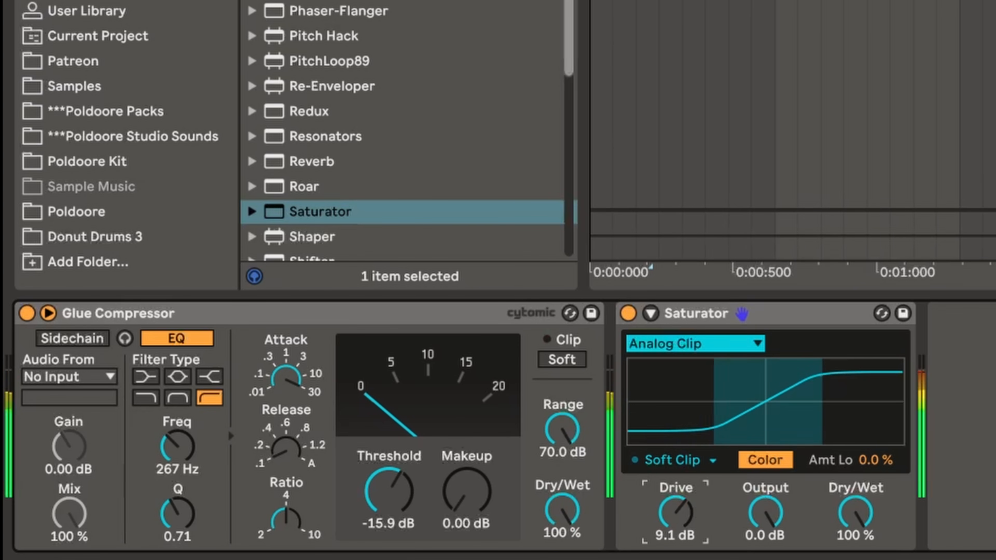
left_click_drag(853, 521, 854, 541)
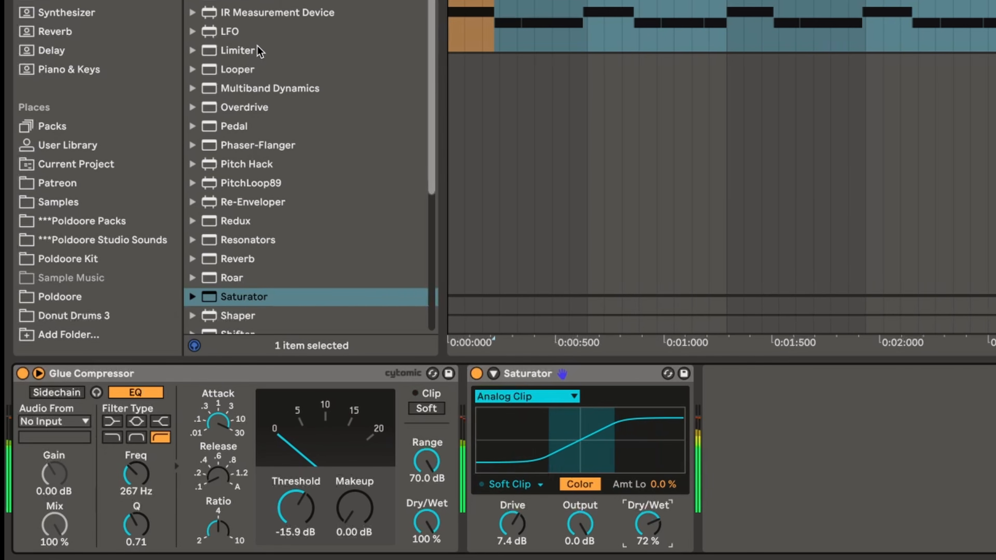
Add a Limiter with 40.5 ms release and 1.1 dB input gain, and compare the Drum Group with the soloed Drums loop
double_click(259, 51)
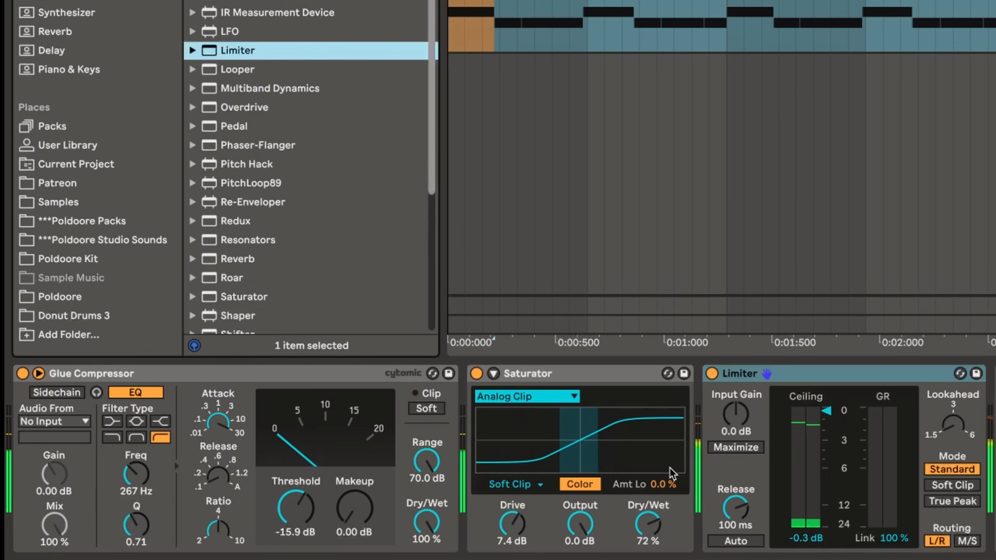
left_click_drag(734, 512, 735, 521)
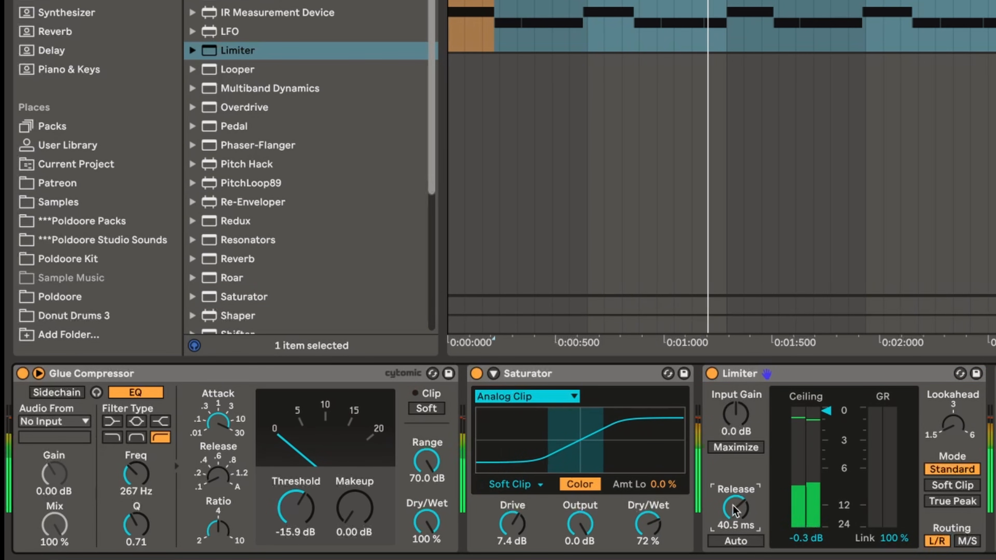
left_click_drag(735, 414, 736, 404)
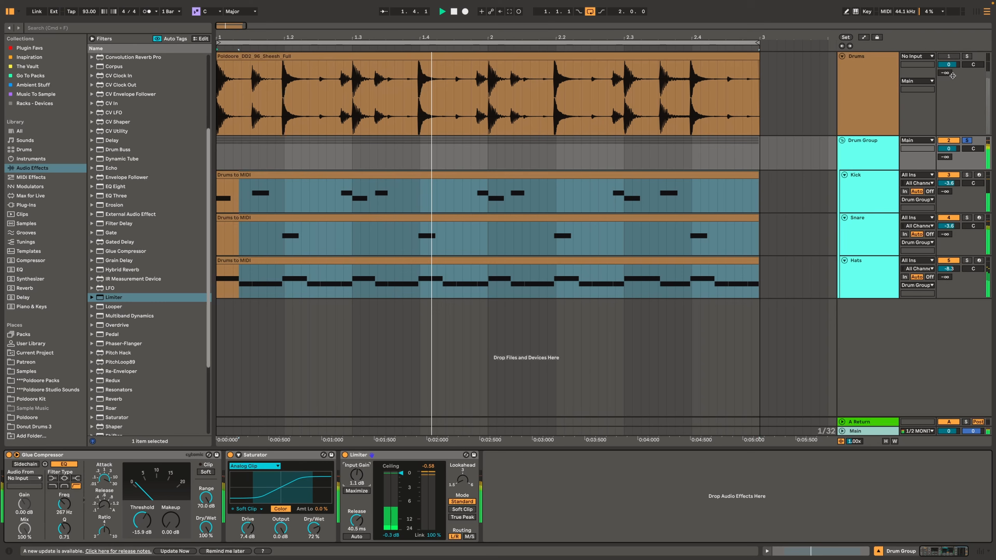
left_click(968, 56)
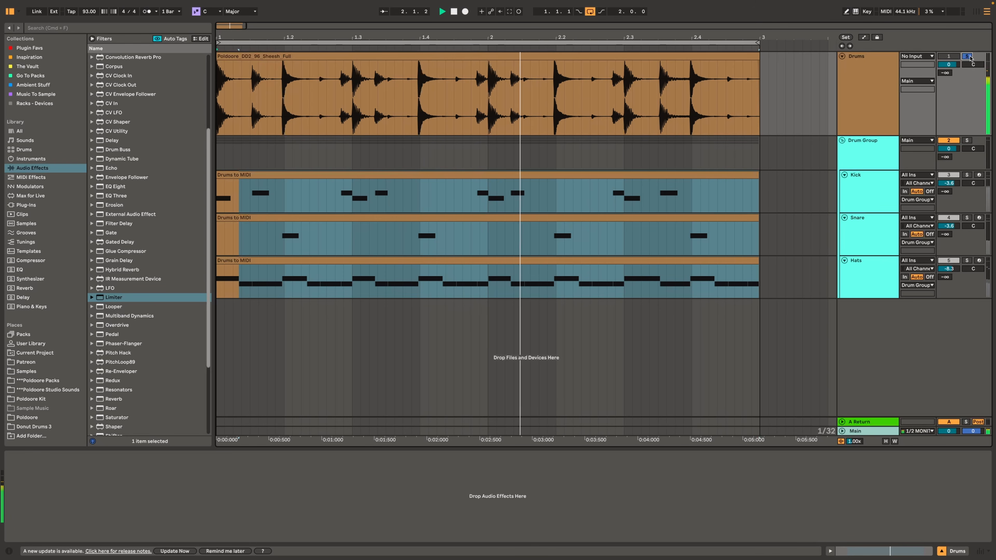
left_click(968, 140)
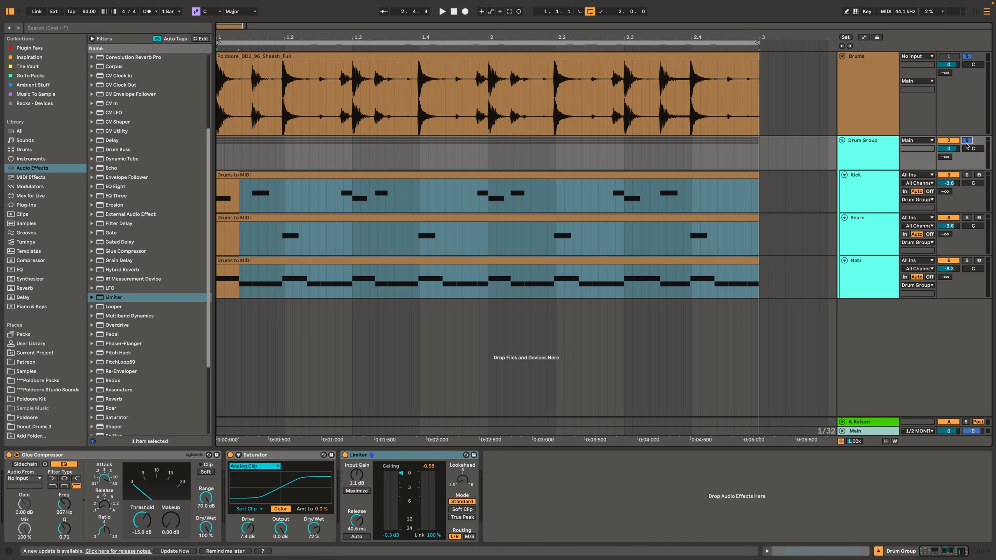
Add EQ Eight to the original Drums track and set its low-cut filter frequency to 367 Hz
left_click(868, 97)
double_click(118, 187)
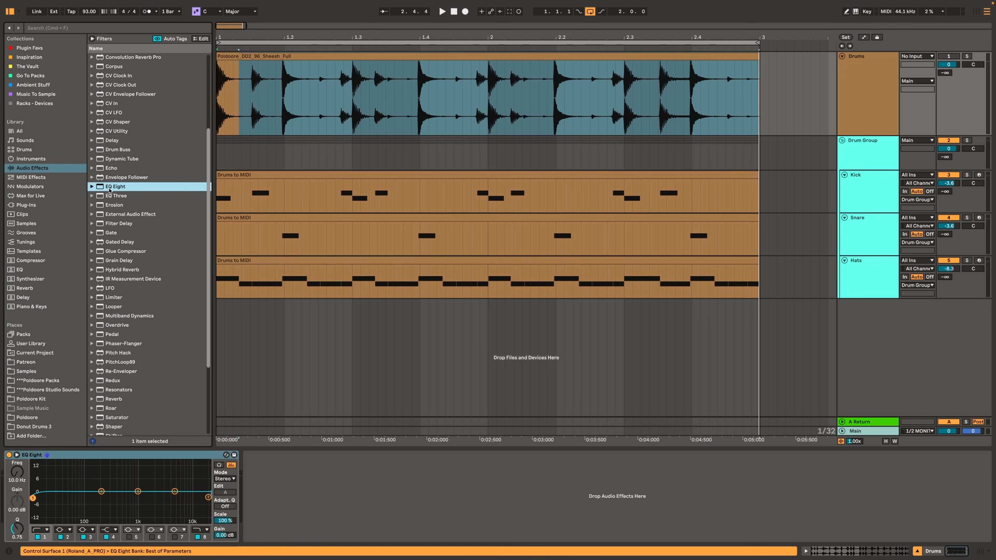
left_click_drag(21, 479, 20, 474)
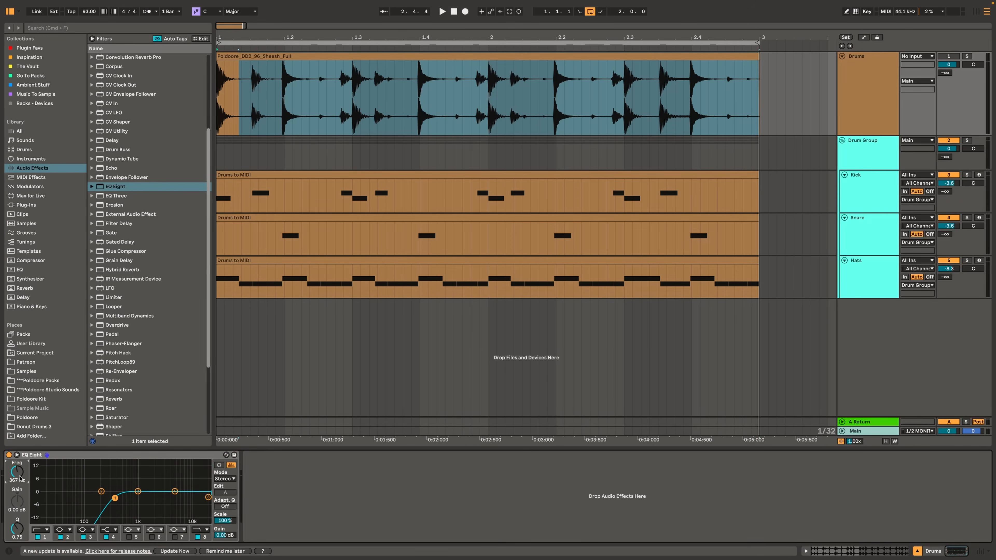
Search the browser for "transient master" and add Transient Master to the Drums track
key("super+f")
type("transient master")
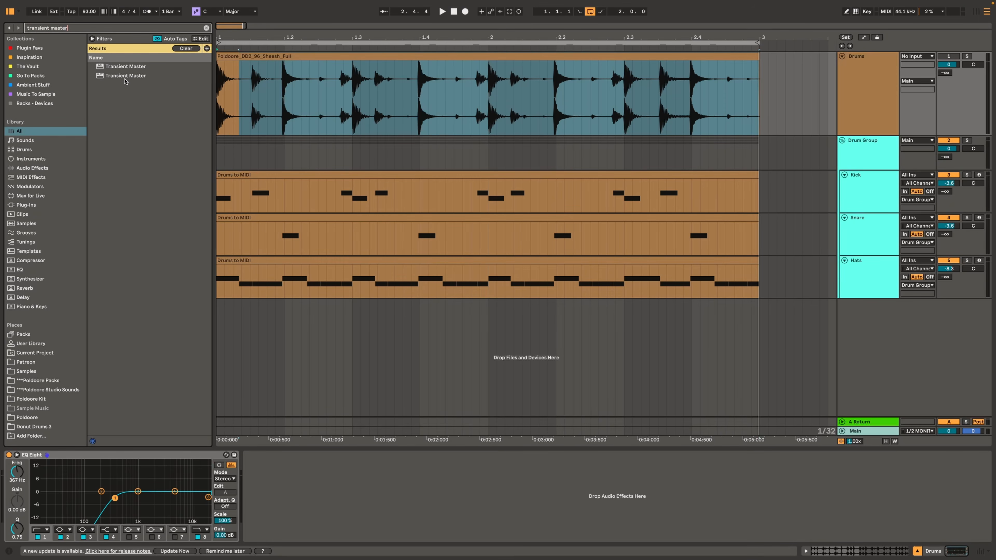
double_click(124, 77)
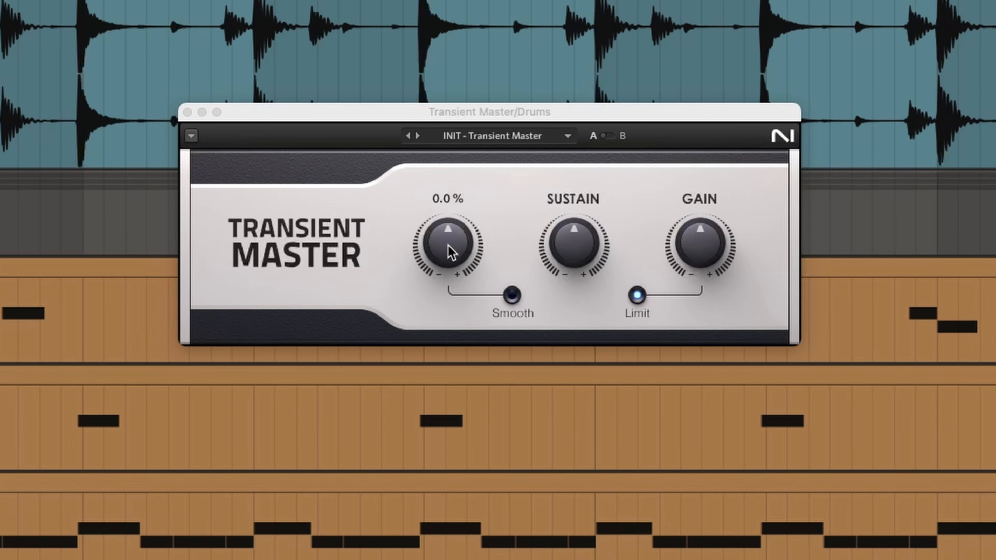
During playback, set Transient Master's attack to -100% and sustain to -44%, raise its gain, and close the plug-in window
key("space")
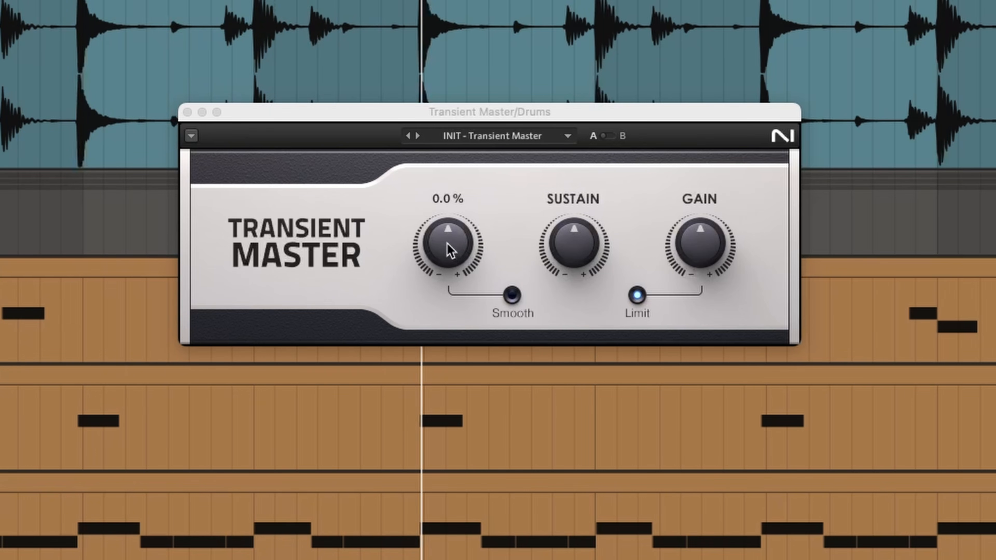
left_click_drag(451, 251, 451, 293)
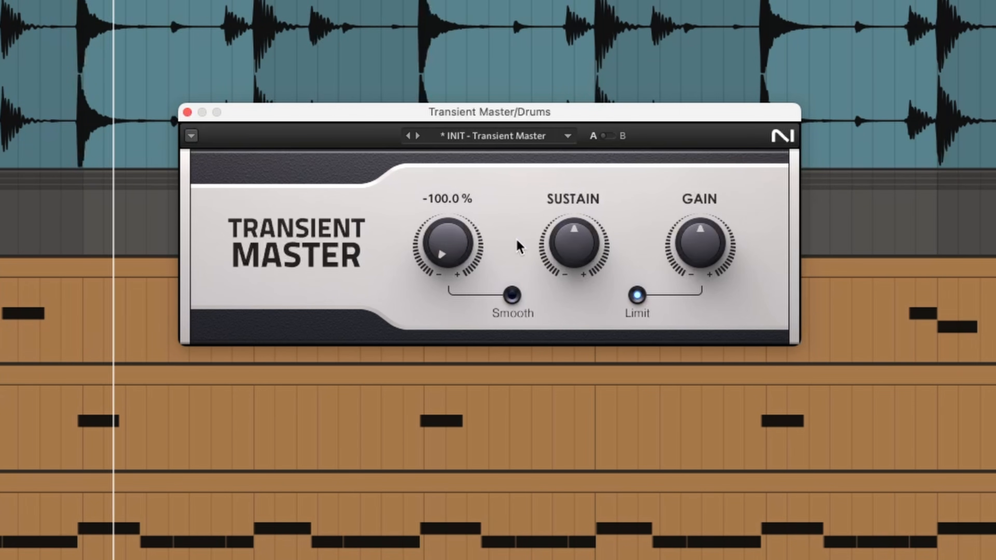
left_click_drag(574, 243, 574, 278)
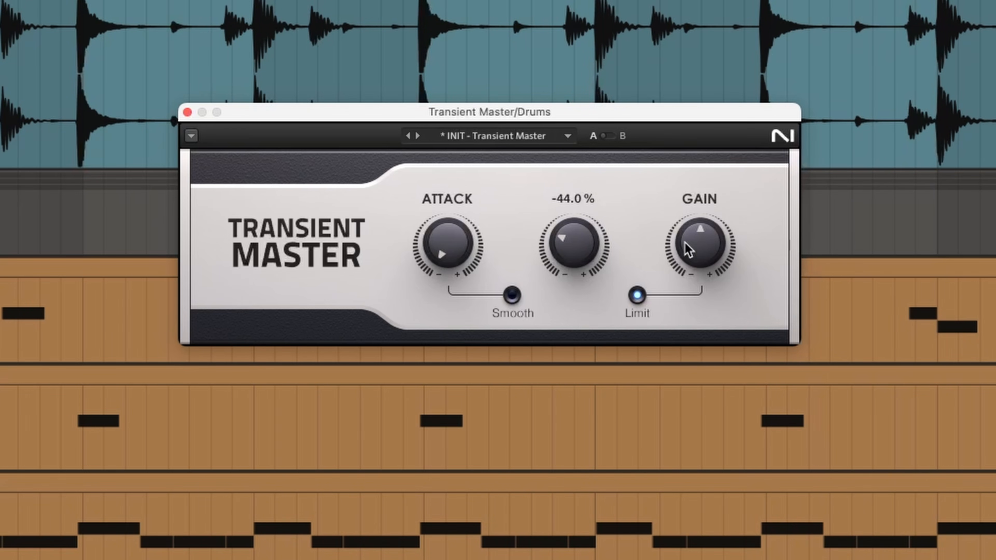
scroll(712, 248, "up", 15)
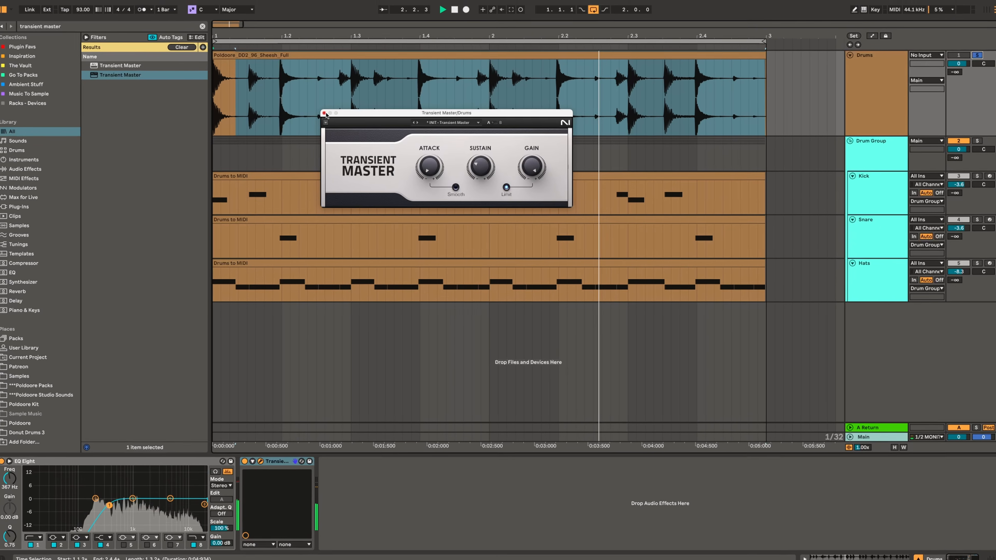
left_click(188, 112)
Blend the Drums loop under the Drum Group at -1.9 dB, and toggle the track off and on to compare
mouse_move(948, 65)
left_mouse_down()
mouse_move(948, 84)
mouse_move(951, 72)
left_mouse_up()
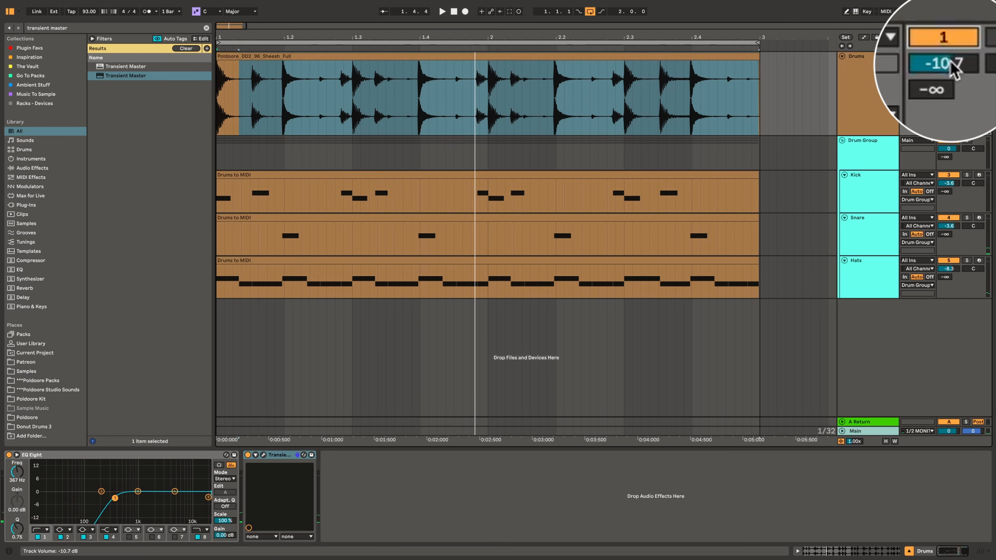
left_click_drag(952, 64, 953, 43)
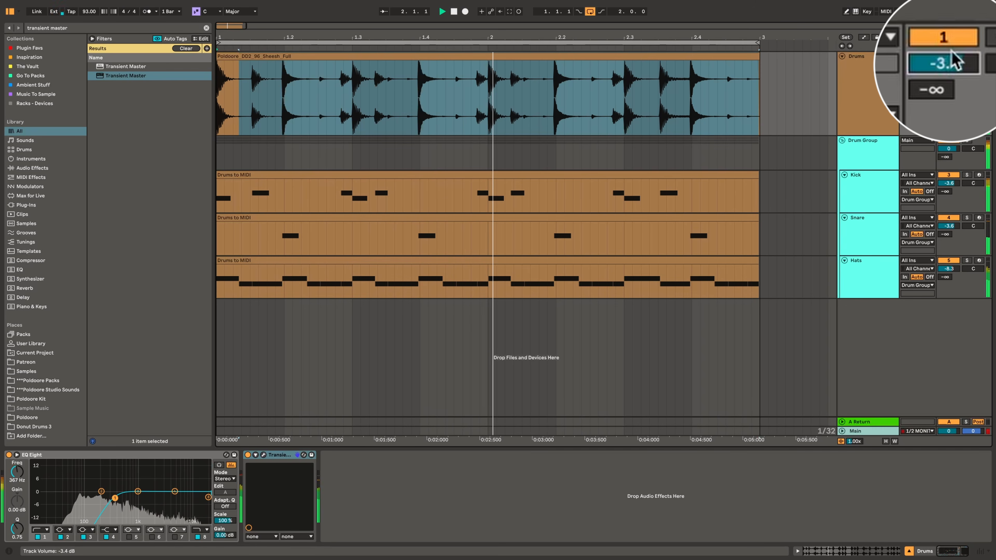
left_click_drag(944, 63, 950, 26)
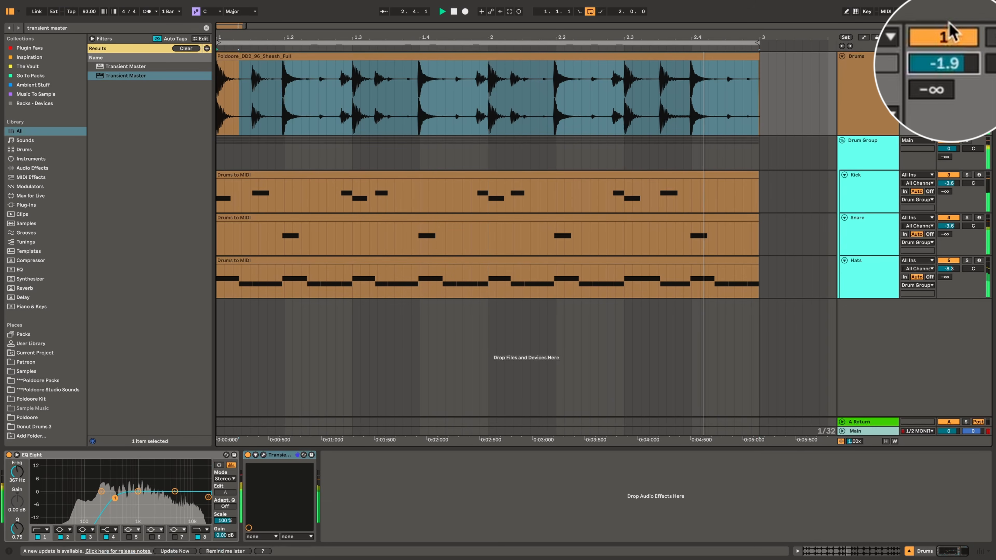
left_click(948, 36)
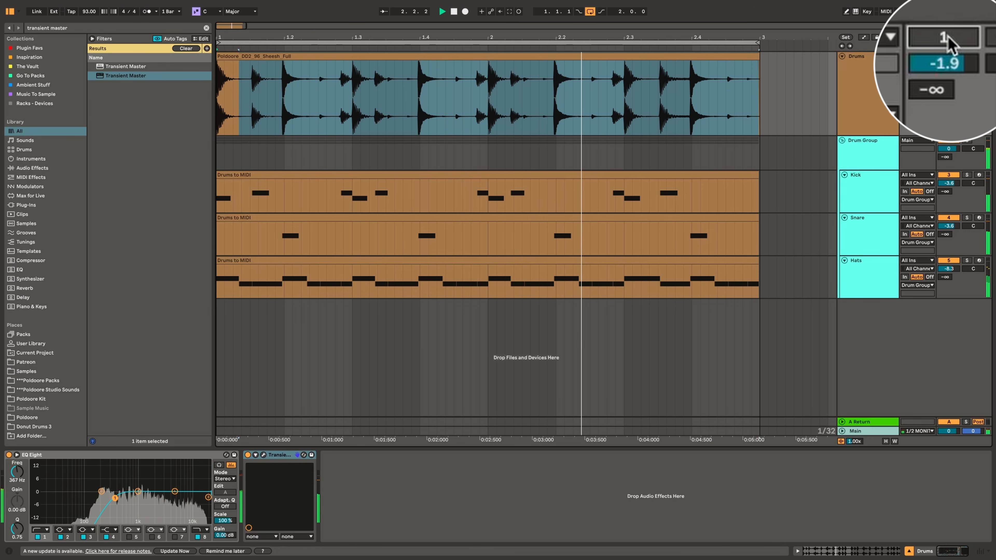
left_click(948, 37)
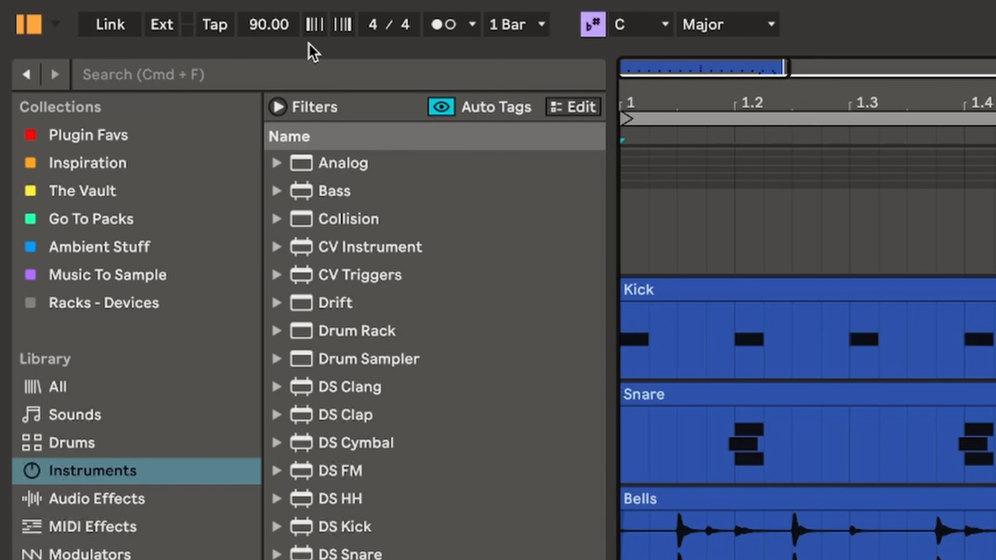
In the sample-based project, set the tempo to 124 BPM and play the soloed Drum Group
left_click(89, 11)
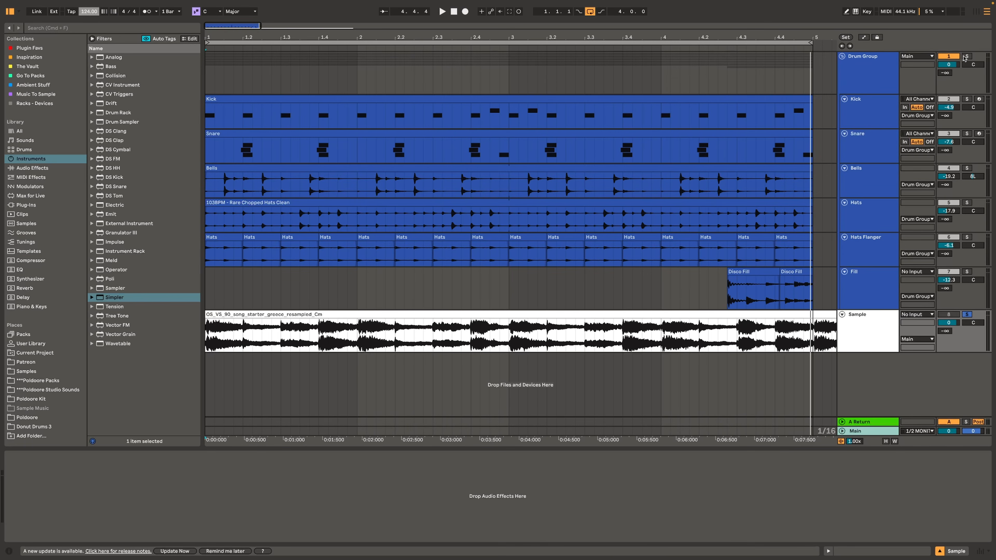
left_click(966, 56)
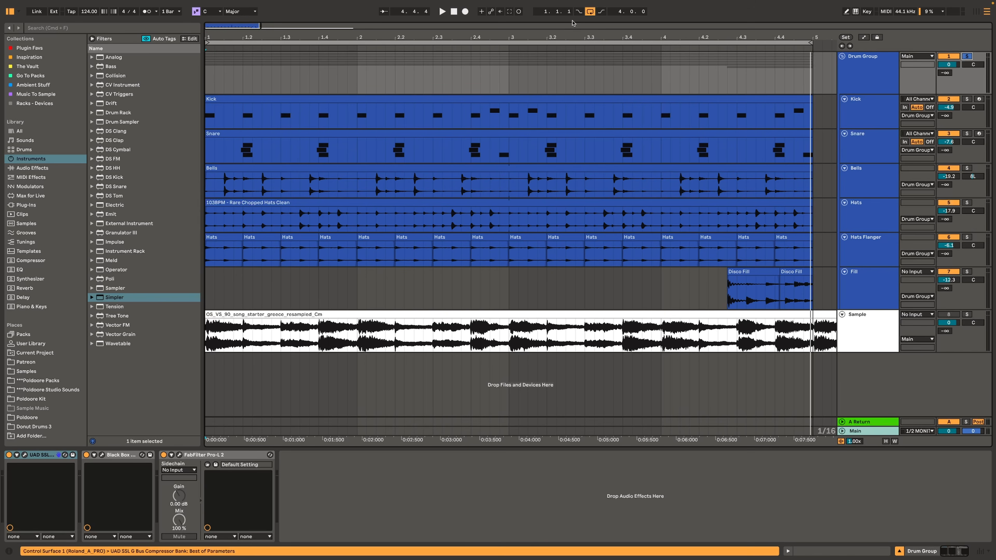
key("space")
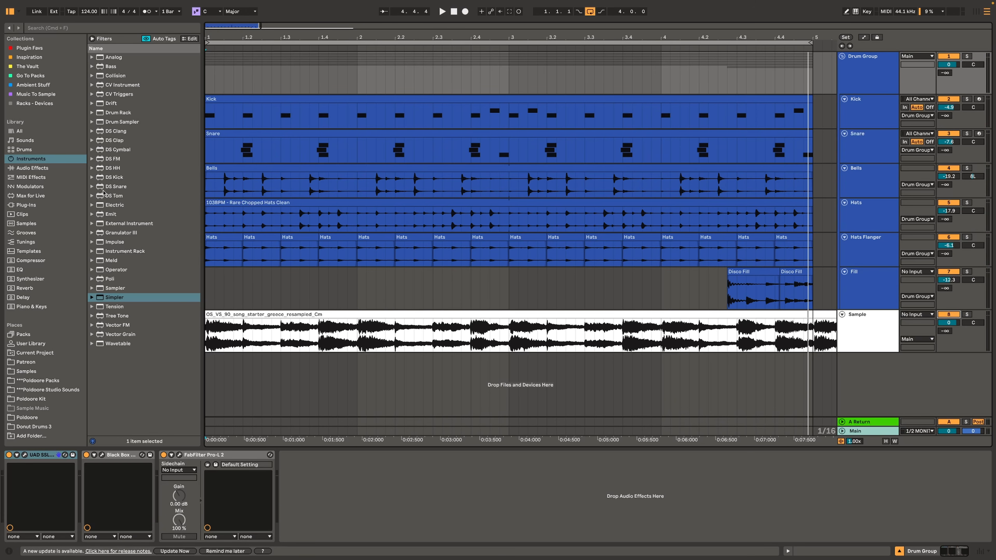
Add a Compressor to the Sample track, sidechained from Kick, with threshold -22.8 dB and release 22.2 ms, and play it
left_click(35, 168)
scroll(135, 89, "up", 3)
left_click_drag(120, 74, 401, 340)
left_click(31, 479)
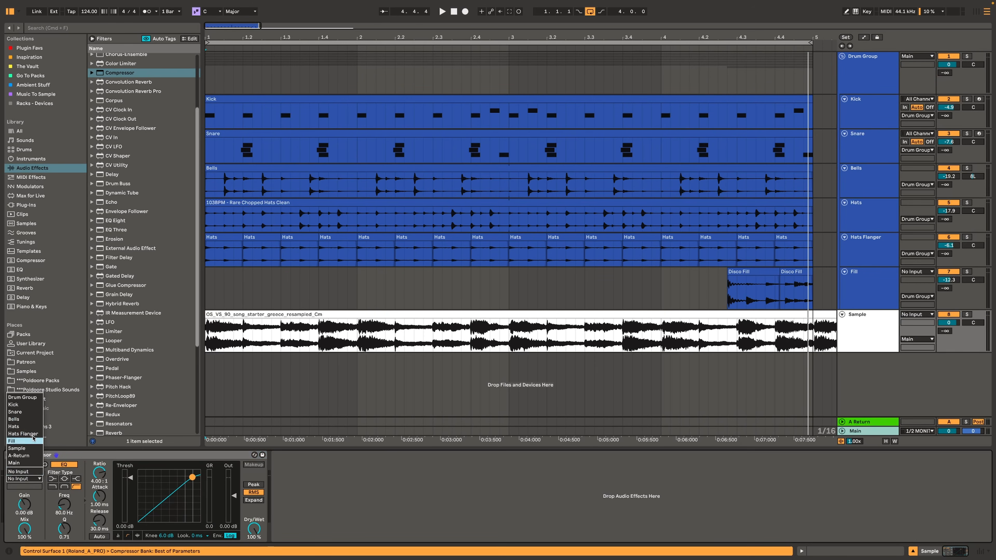
left_click(16, 404)
key("space")
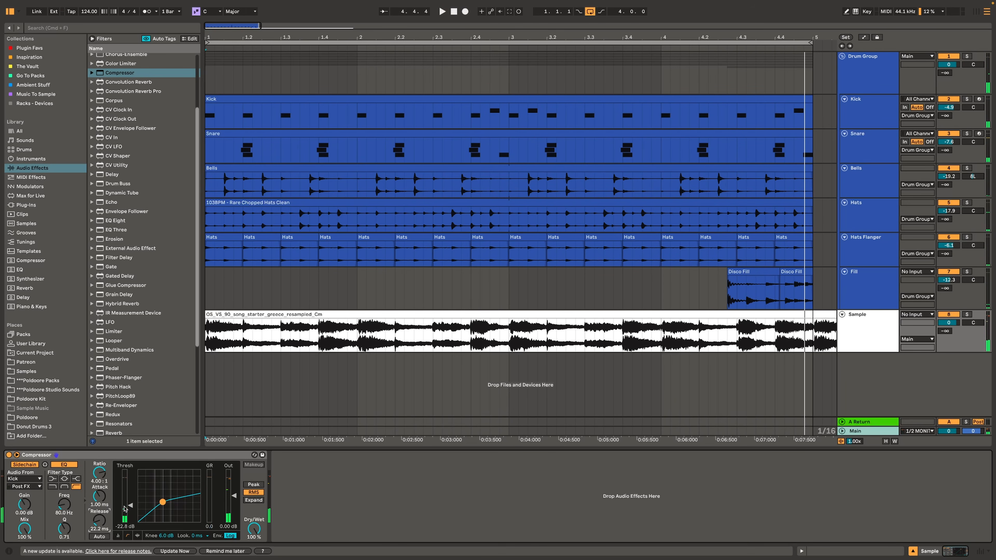
Deactivate the Sample track and create a new Simpler track below it
left_click(942, 316)
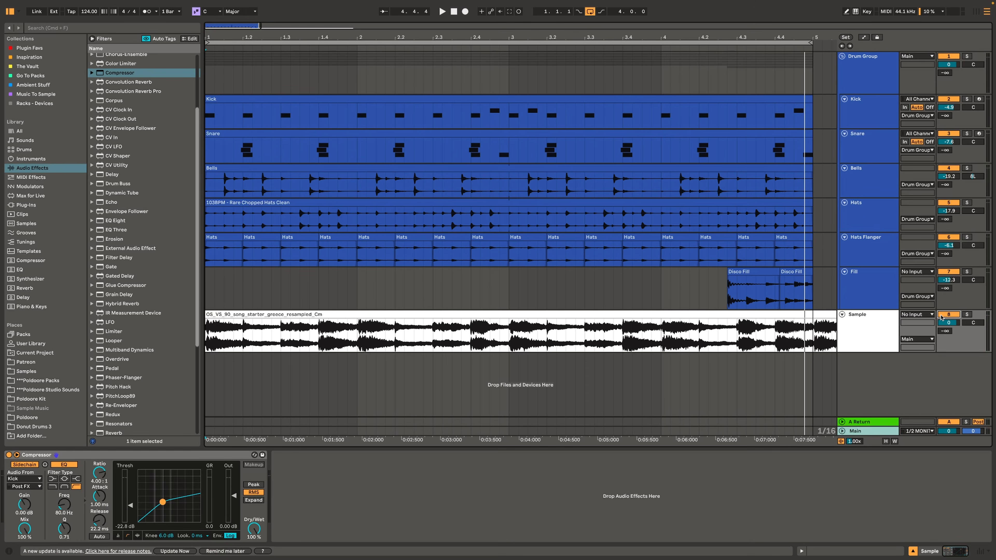
left_click(50, 158)
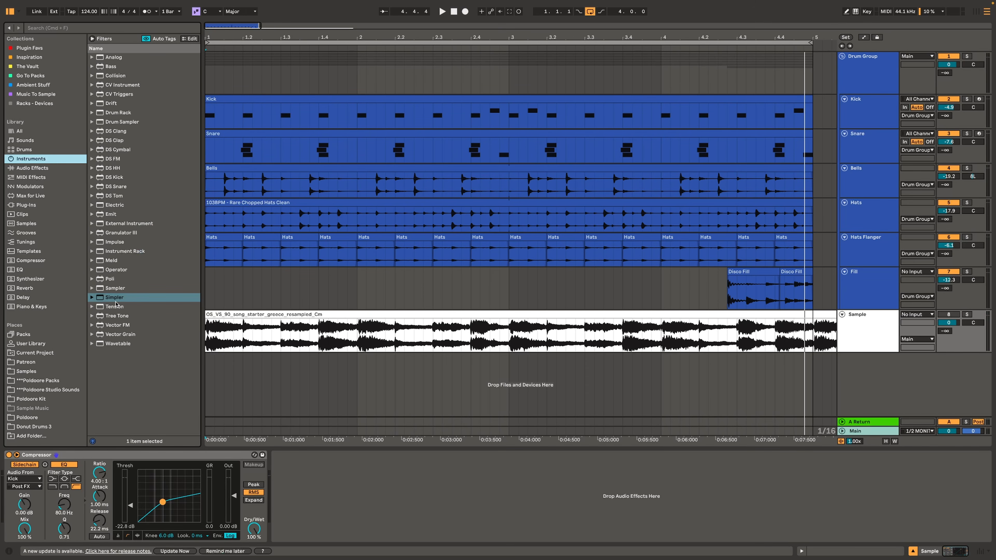
left_click_drag(114, 297, 239, 386)
Move the sidechained Compressor from the Sample track to the Simpler track, and load the greece sample clip into Simpler
left_click(771, 352)
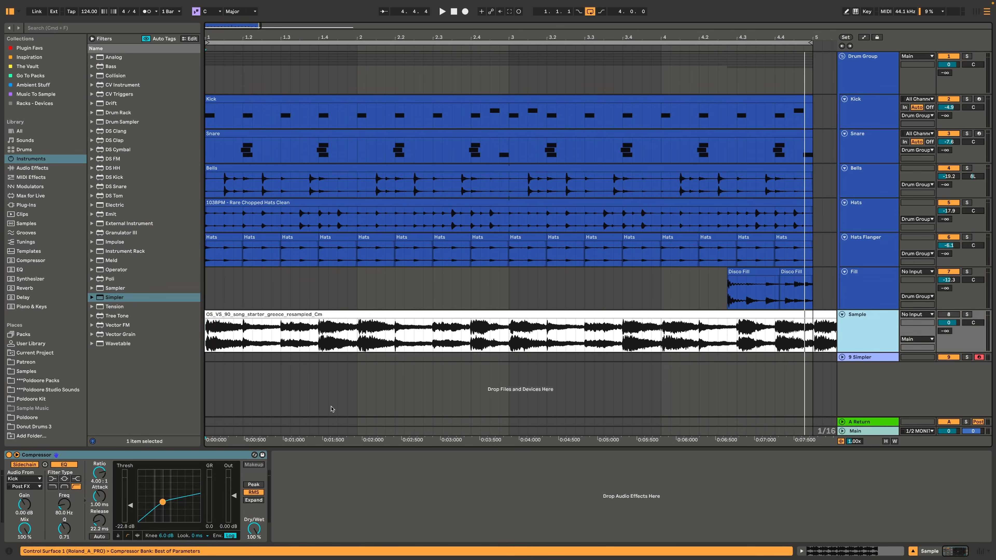
left_click_drag(225, 457, 649, 361)
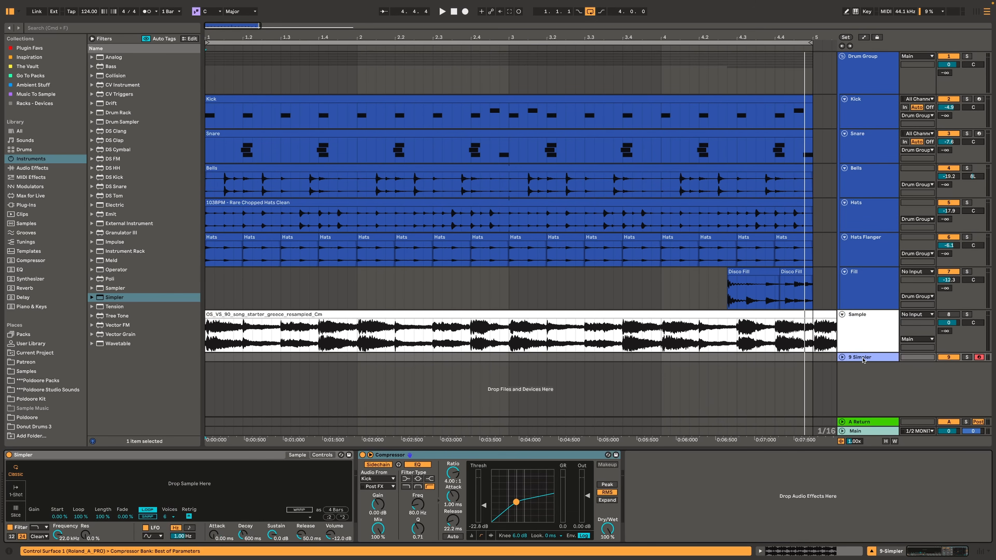
left_click_drag(681, 314, 234, 476)
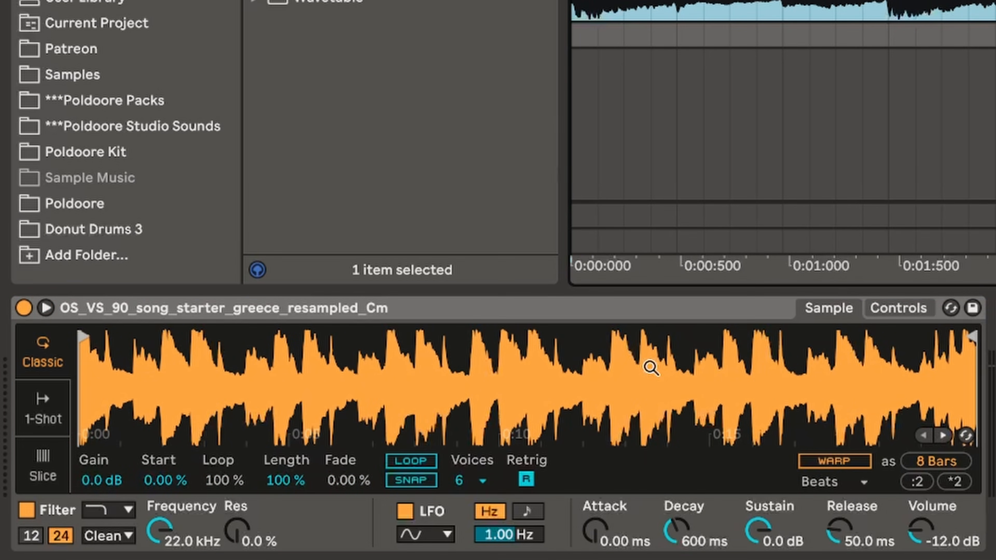
Switch Simpler to Slice mode and slice the greece sample by Beat with a 1/2 division
left_click(43, 475)
left_click(229, 483)
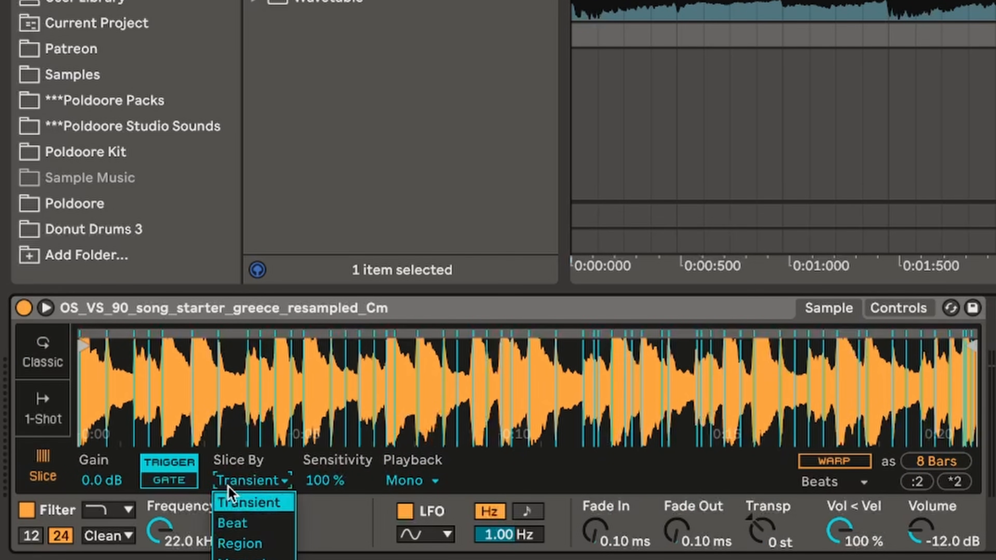
left_click(235, 523)
left_click(327, 486)
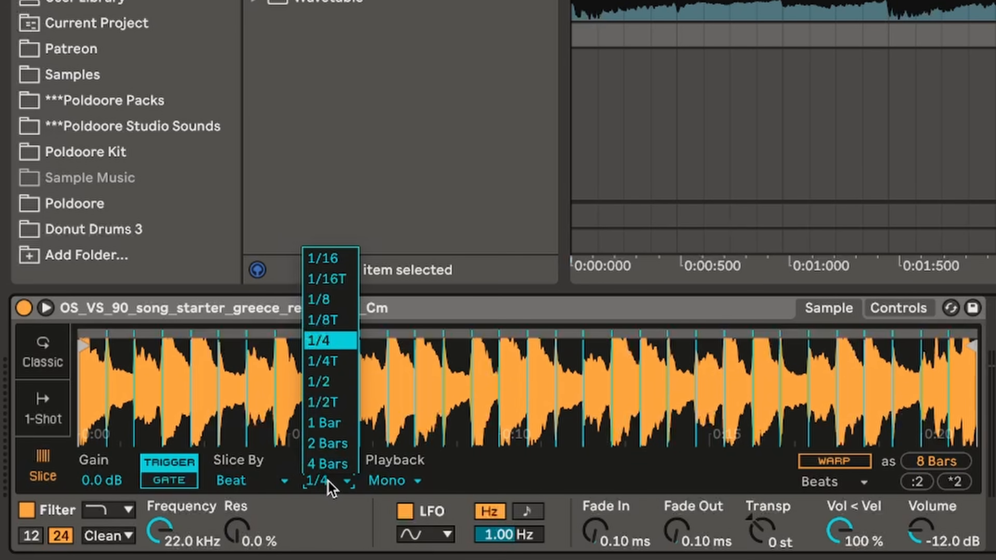
left_click(337, 387)
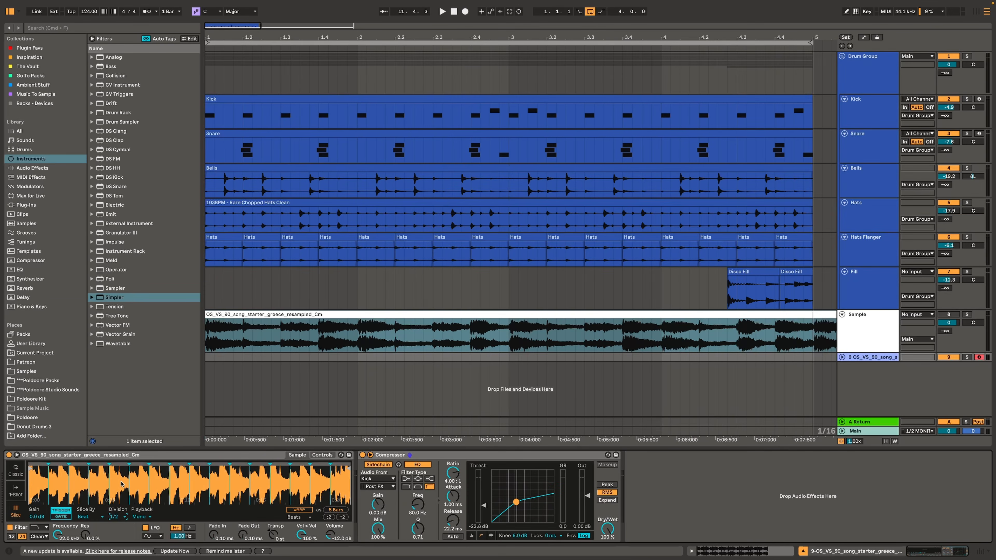
Create an empty four-bar MIDI clip on the Simpler track and open its Seed note generator
left_click(842, 358)
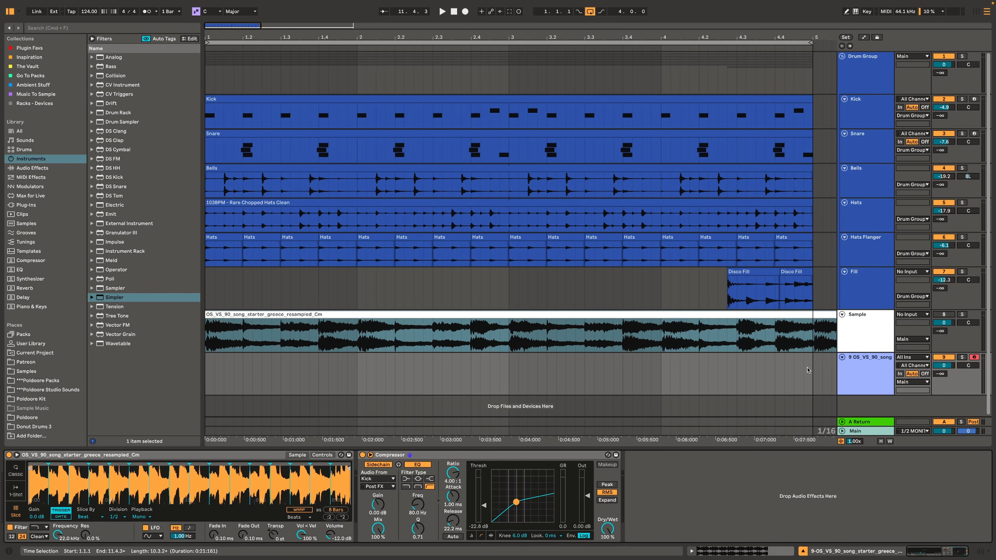
left_click_drag(811, 372, 210, 372)
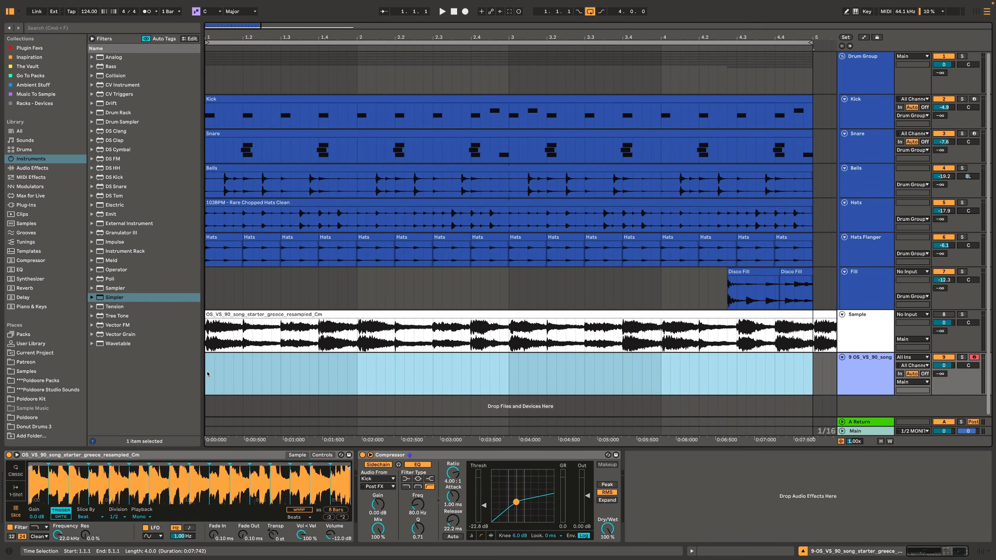
double_click(207, 374)
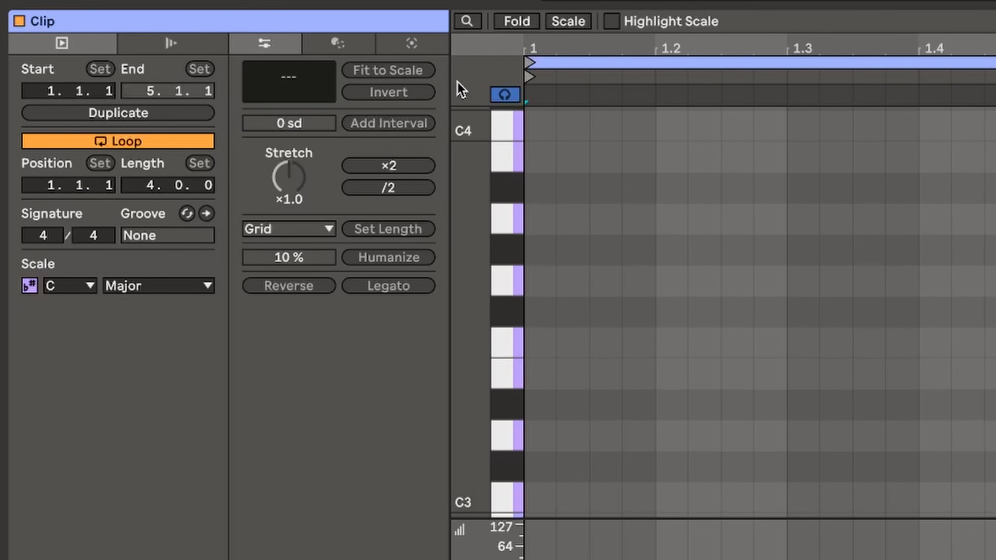
left_click(156, 336)
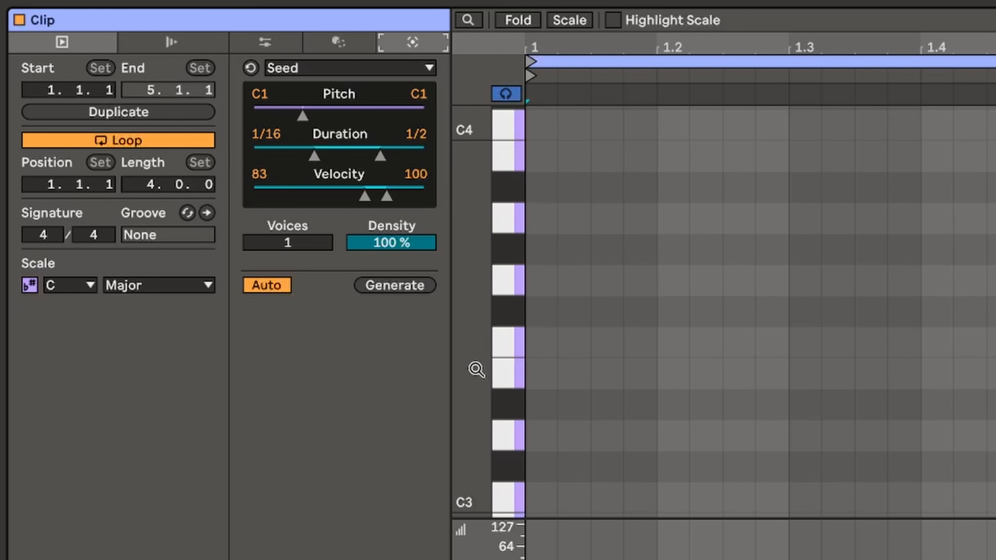
Audition the piano-roll keys across several octaves to find the lowest and highest notes that trigger Simpler slices
left_click_drag(476, 369, 429, 255)
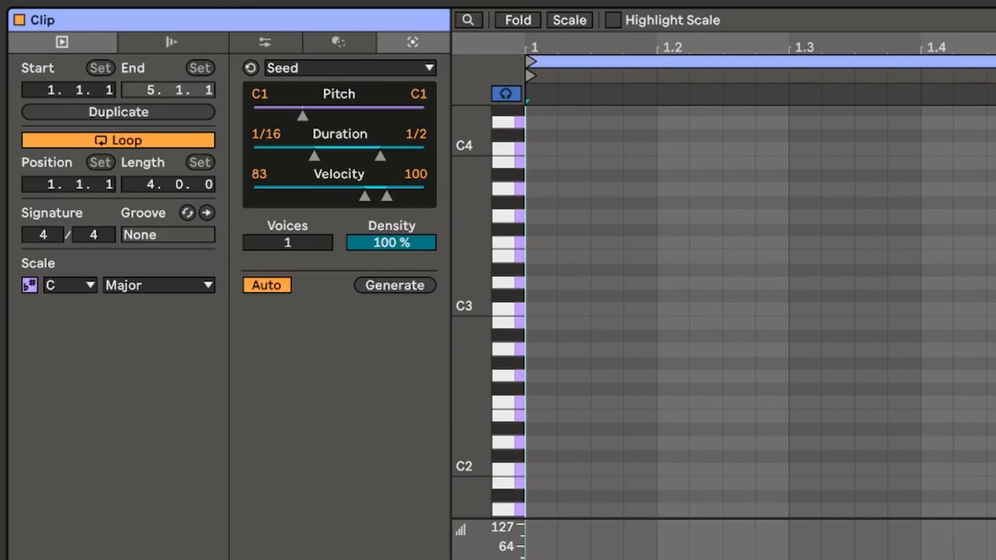
left_click(507, 468)
left_click(510, 493)
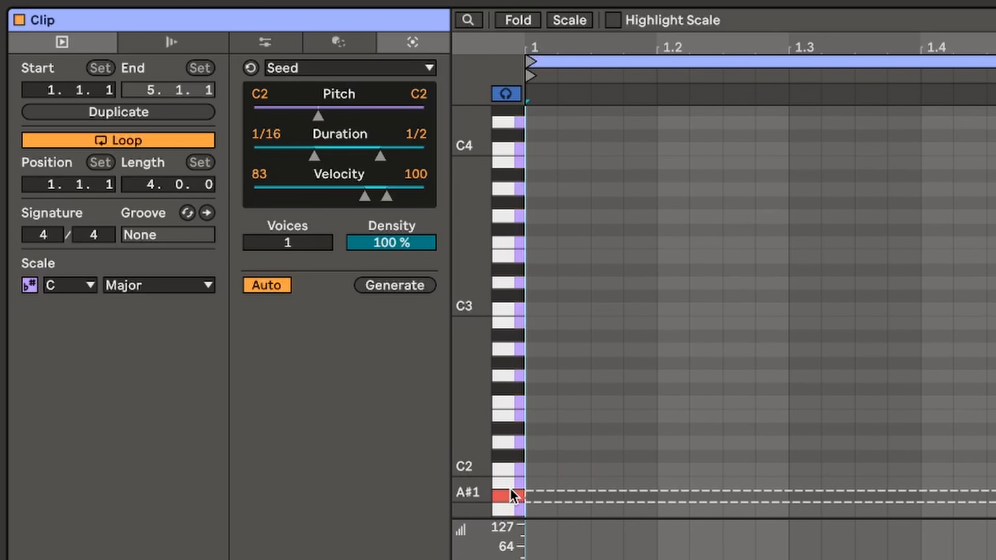
scroll(512, 491, "down", 10)
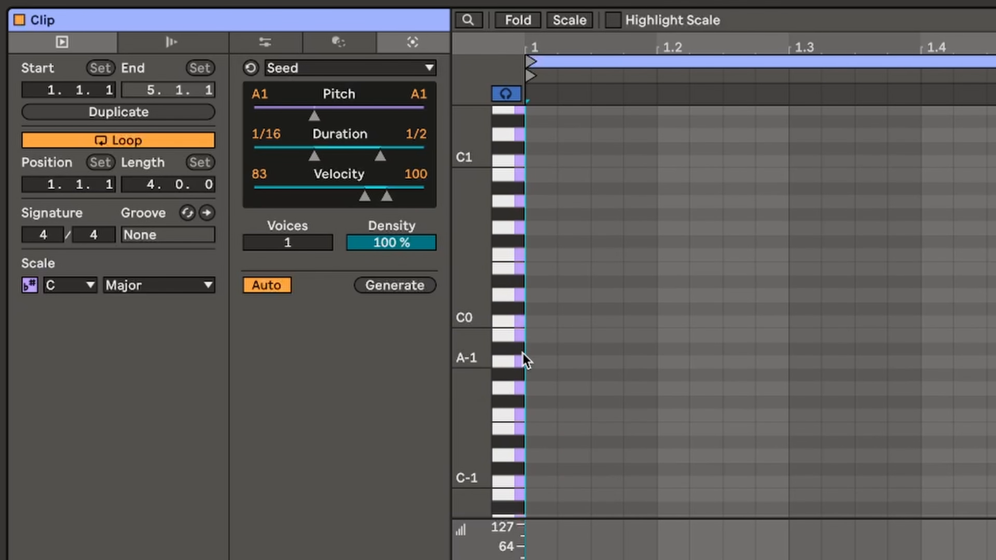
left_click_drag(511, 326, 518, 162)
scroll(526, 176, "up", 3)
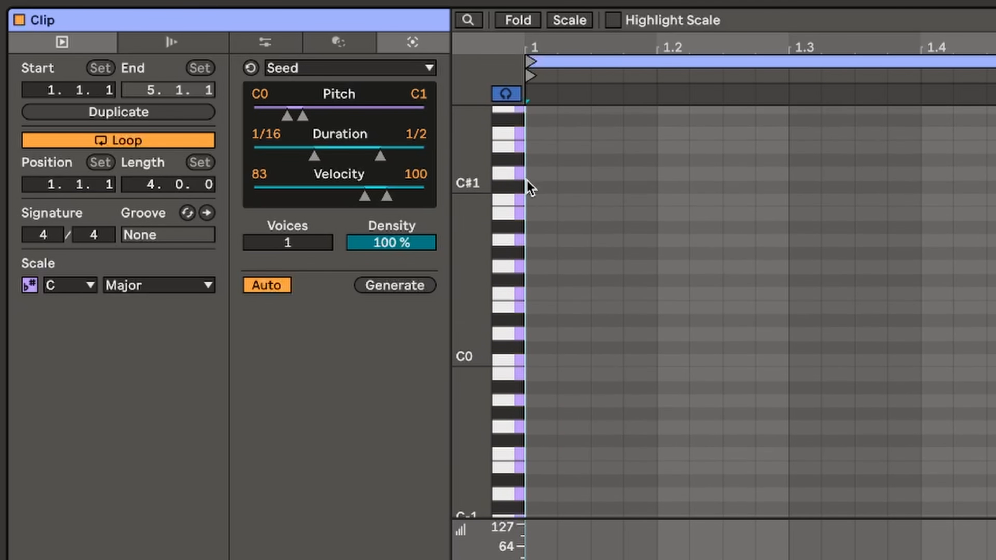
left_click(520, 257)
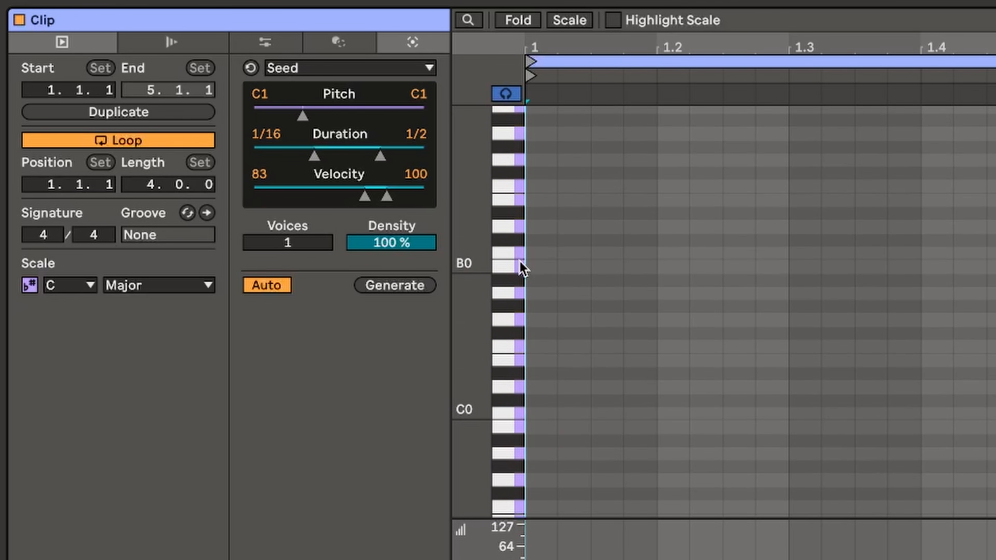
scroll(521, 265, "up", 3)
scroll(520, 261, "up", 2)
left_click_drag(505, 182, 513, 202)
left_click(515, 208)
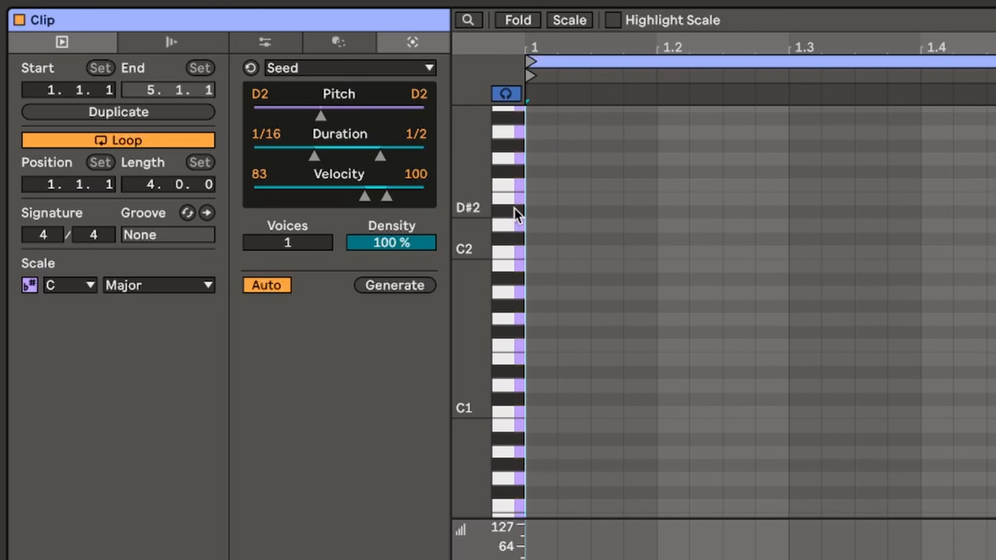
Set the Seed generator's pitch range from C1 to D#2 to generate notes in the clip
left_click(255, 94)
type("C1")
key("Return")
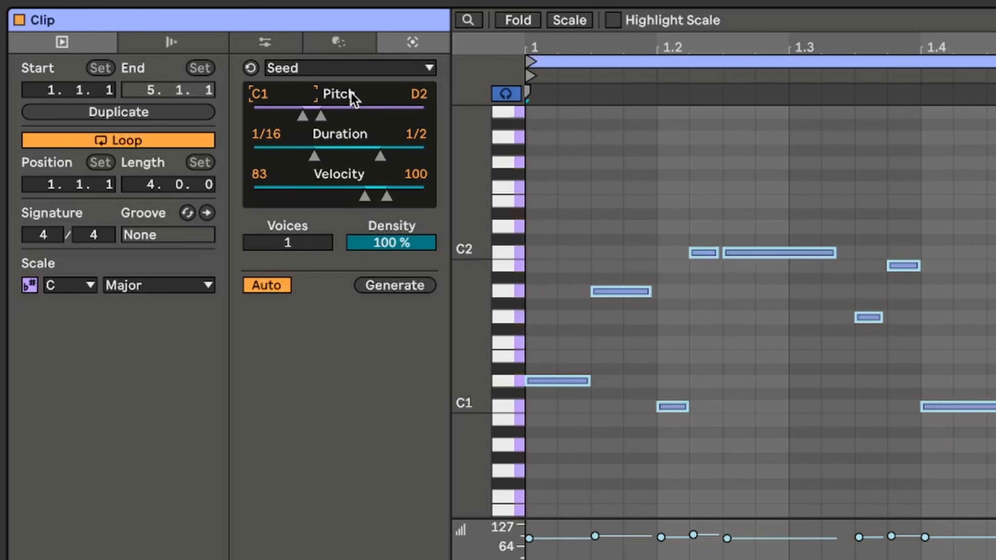
left_click(424, 94)
type("D#2")
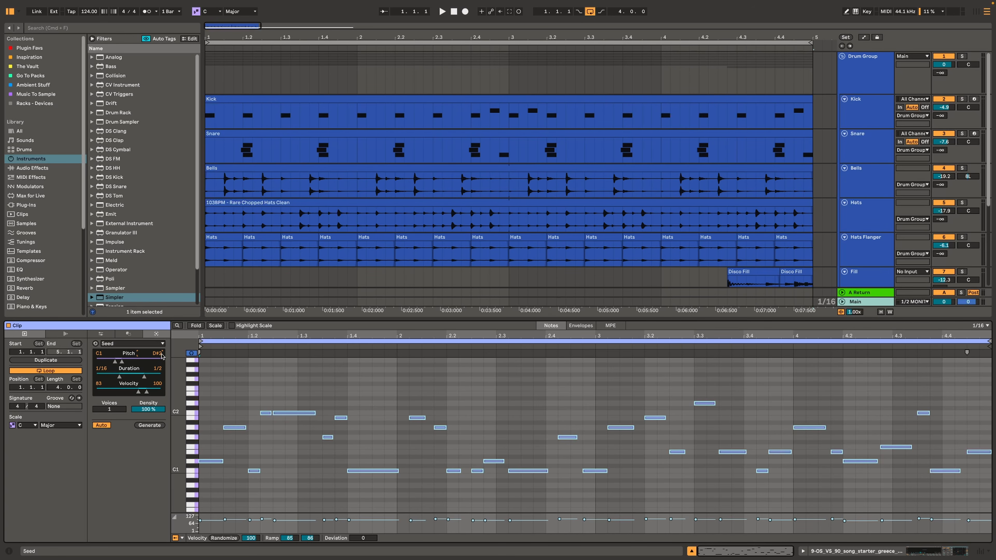
Trim the generated MIDI clip to its first two bars
mouse_move(989, 341)
left_mouse_down()
mouse_move(620, 341)
mouse_move(595, 358)
left_mouse_up()
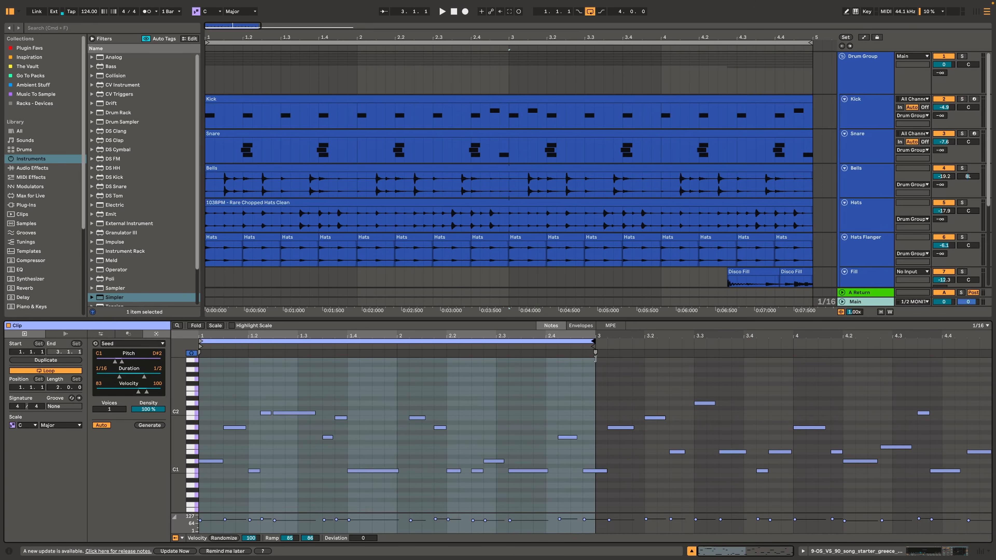
right_click(503, 380)
left_click(548, 151)
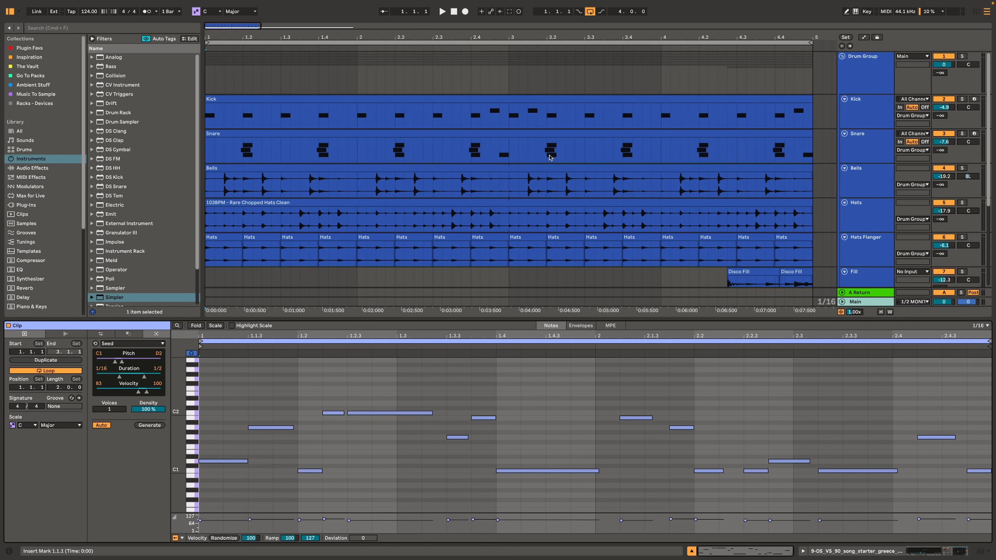
Solo the Simpler track and play the generated slice pattern
scroll(549, 158, "down", 5)
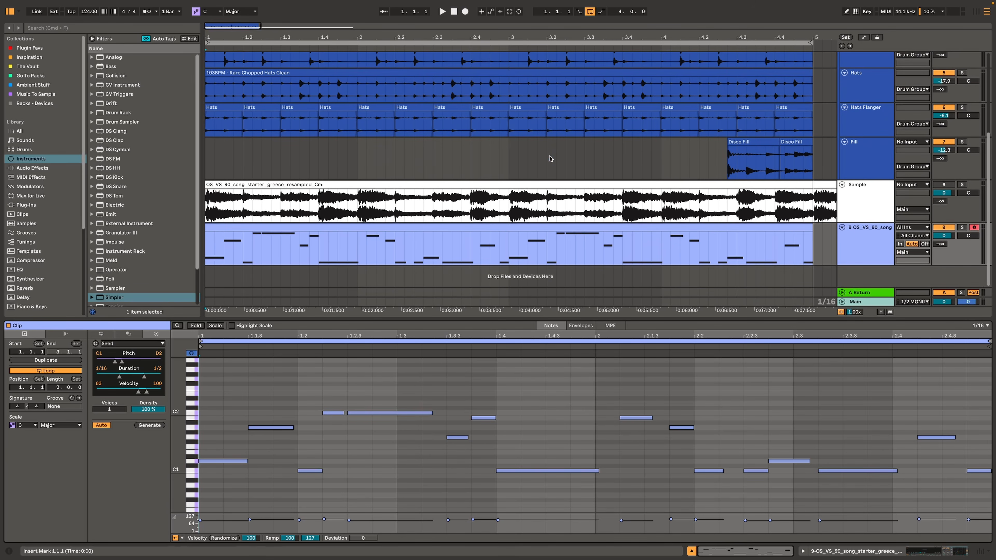
left_click(961, 227)
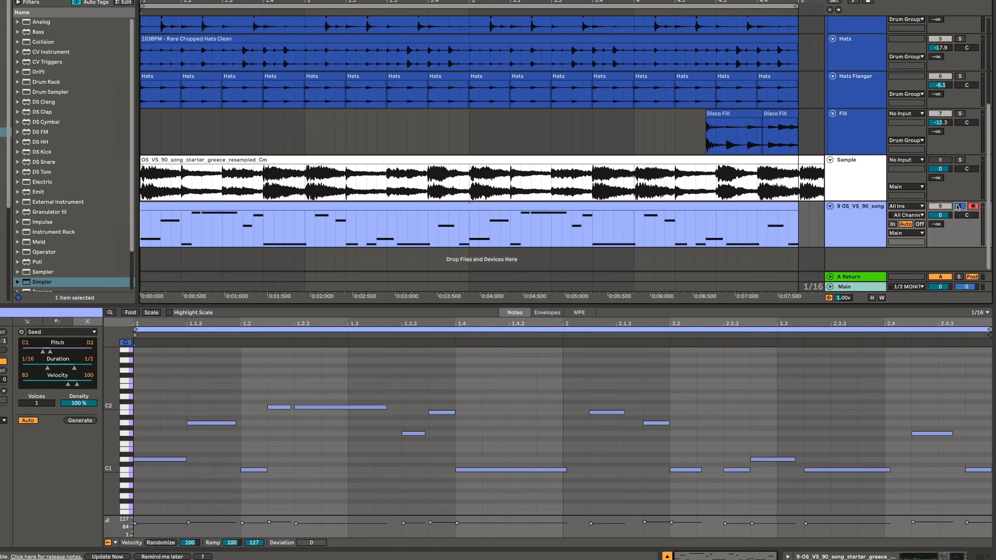
key("space")
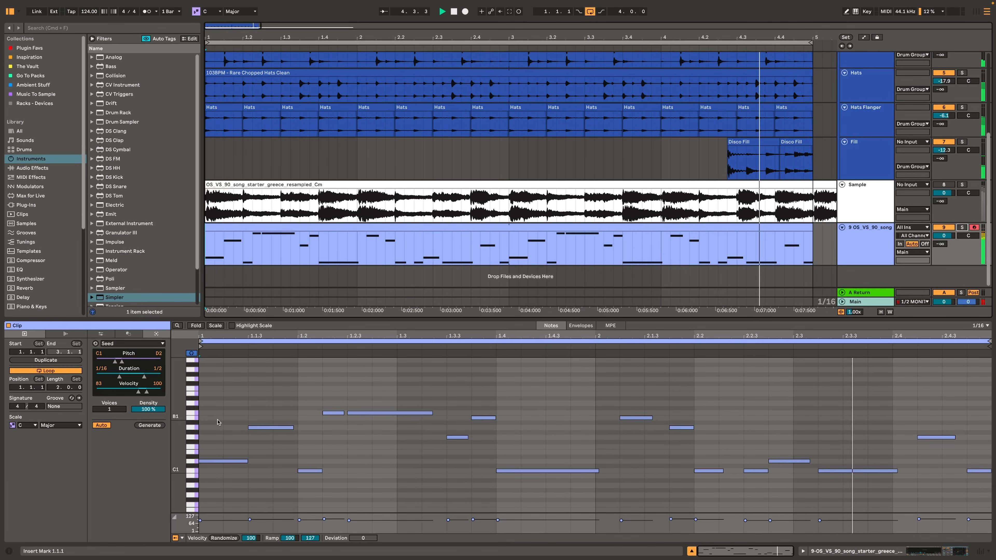
Select all notes in the clip and regenerate the Seed pattern several times while the loop plays with the drums
key("super+a")
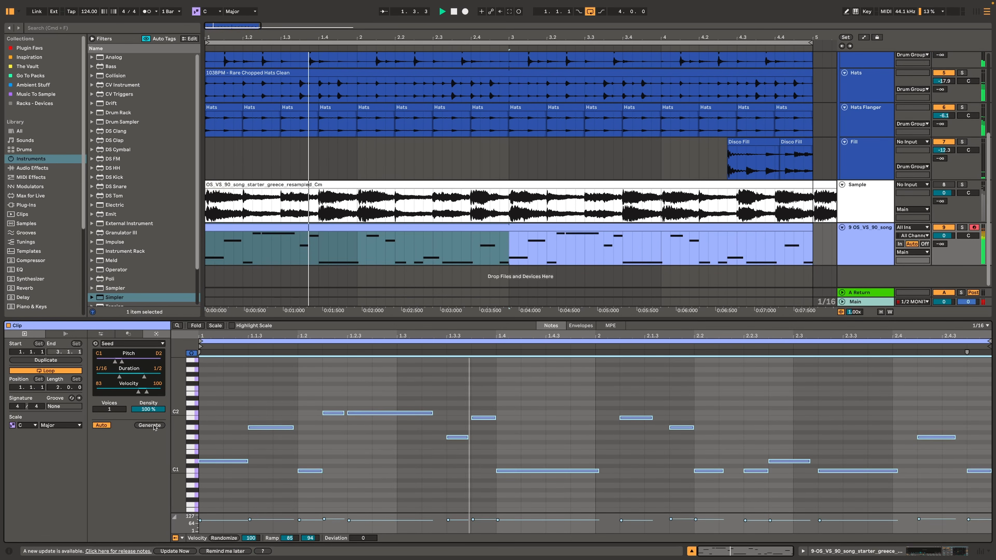
left_click(153, 426)
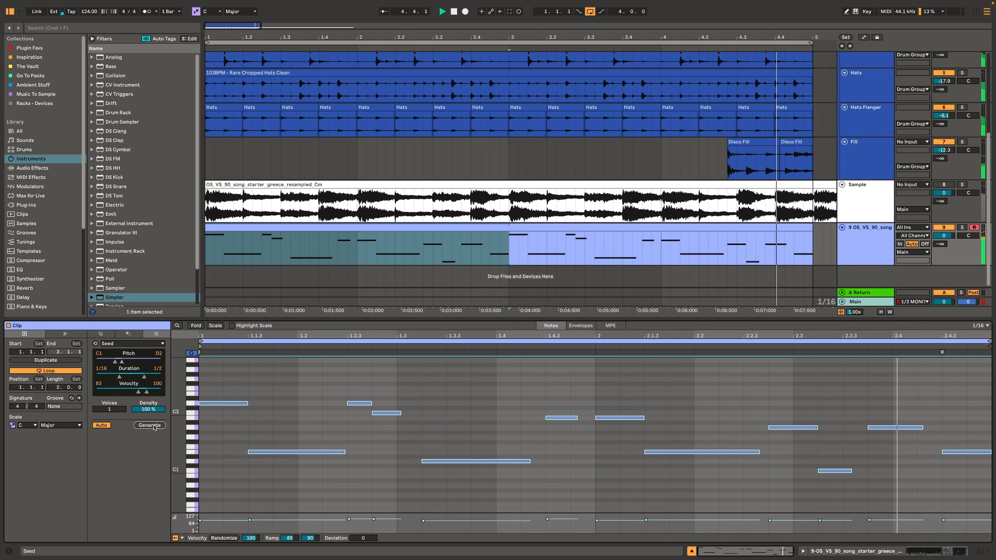
left_click(153, 425)
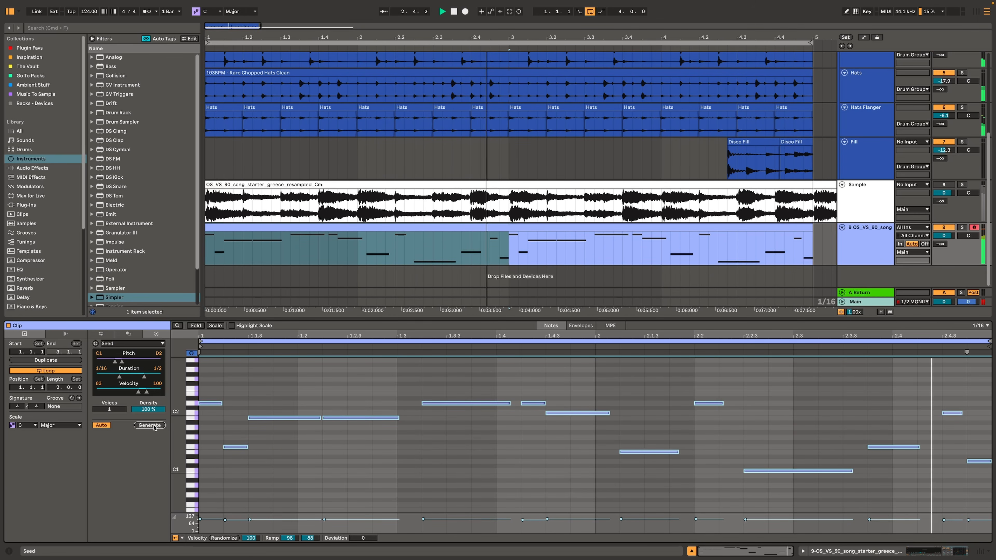
left_click(154, 426)
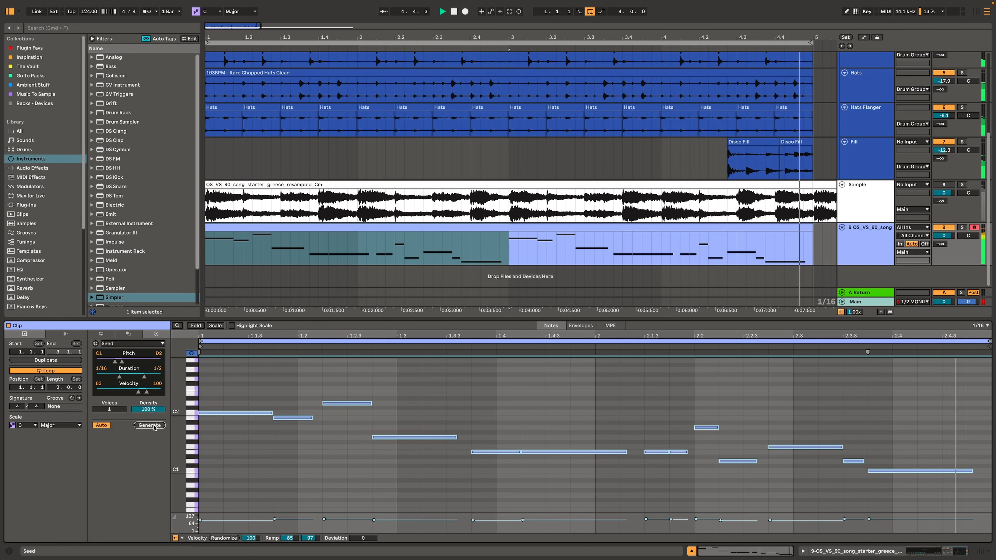
left_click(153, 425)
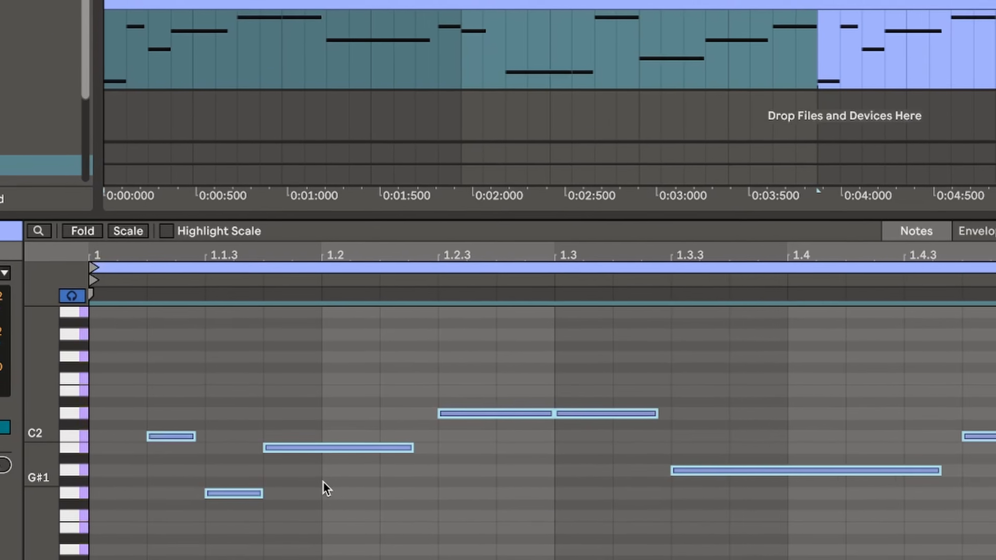
Set the MIDI clip's fixed grid to 1/8 and regenerate the Seed pattern four times during playback
right_click(311, 437)
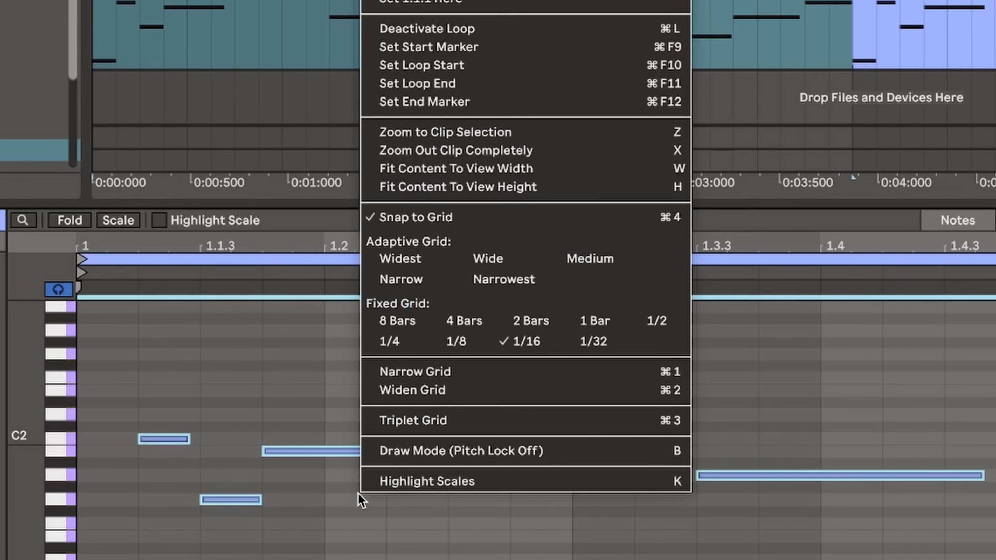
left_click(458, 346)
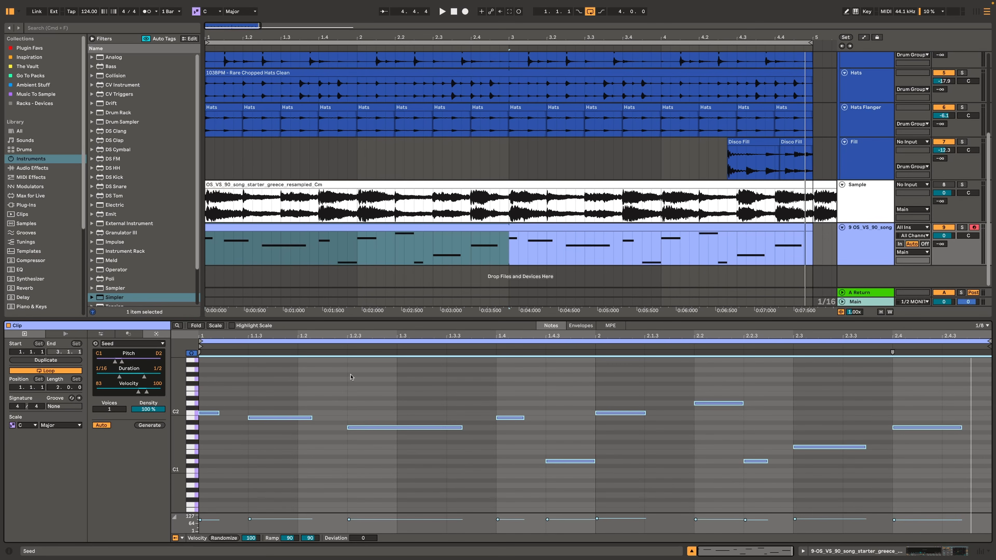
key("space")
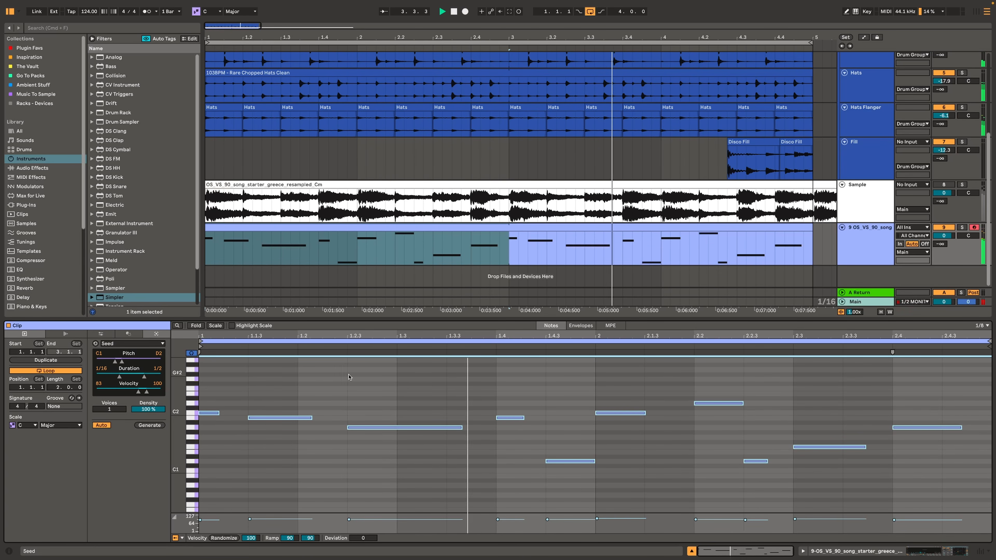
left_click(149, 425)
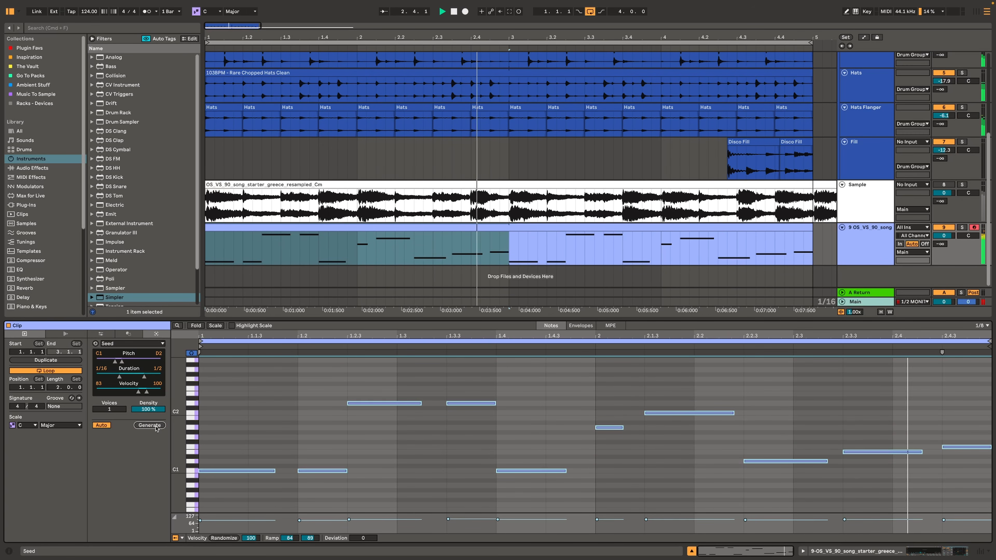
left_click(156, 427)
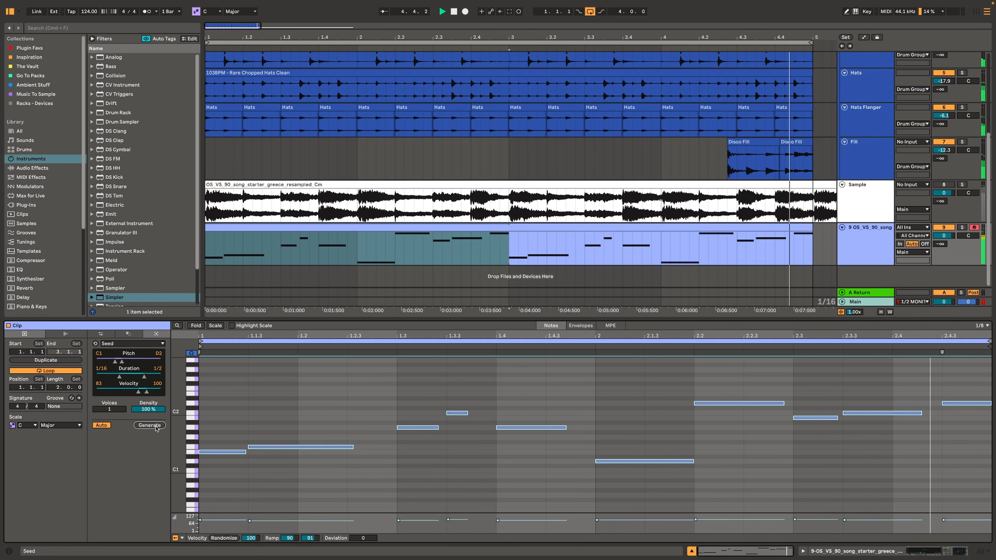
left_click(155, 427)
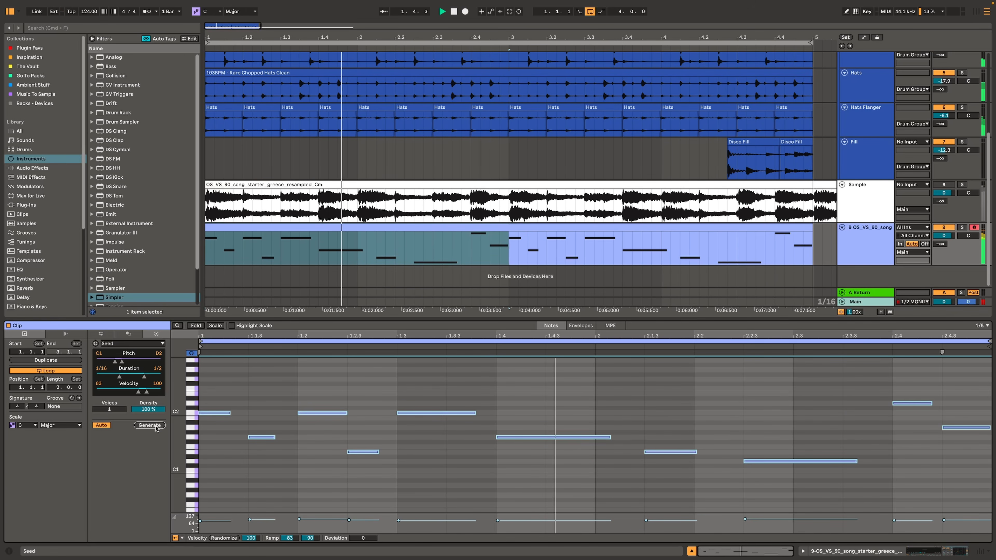
left_click(155, 427)
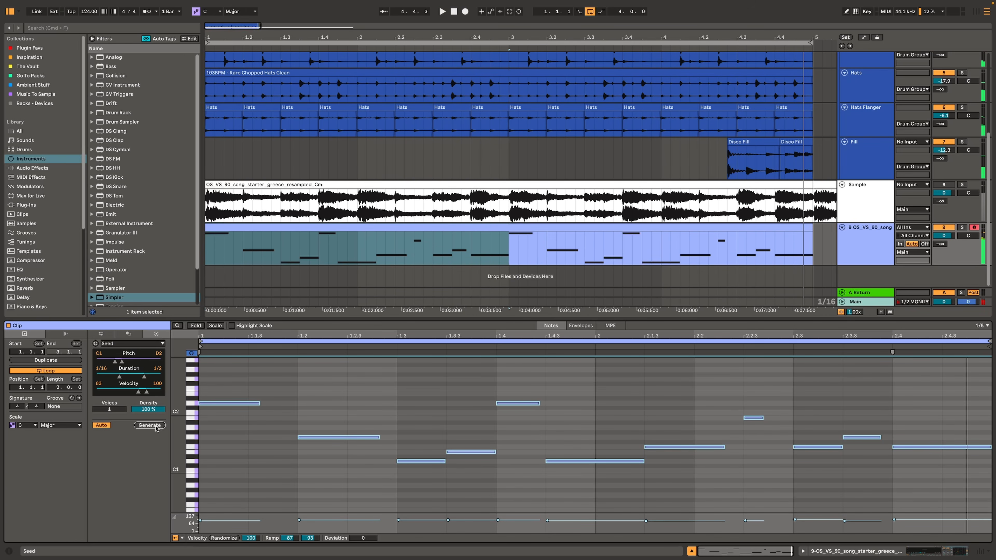
Switch Simpler's slice playback from Trigger to Gate and reopen the MIDI clip for editing
left_click(845, 241)
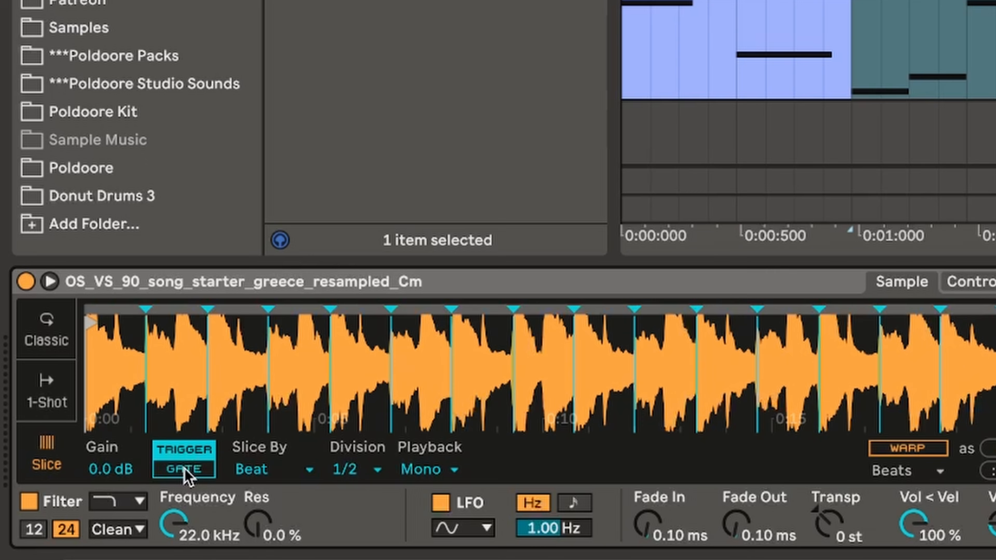
left_click(185, 469)
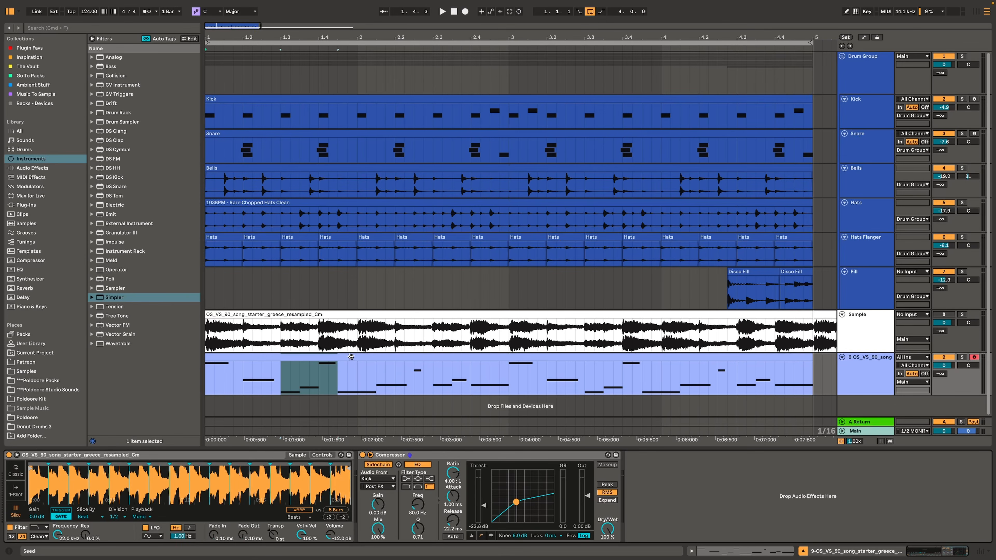
double_click(351, 357)
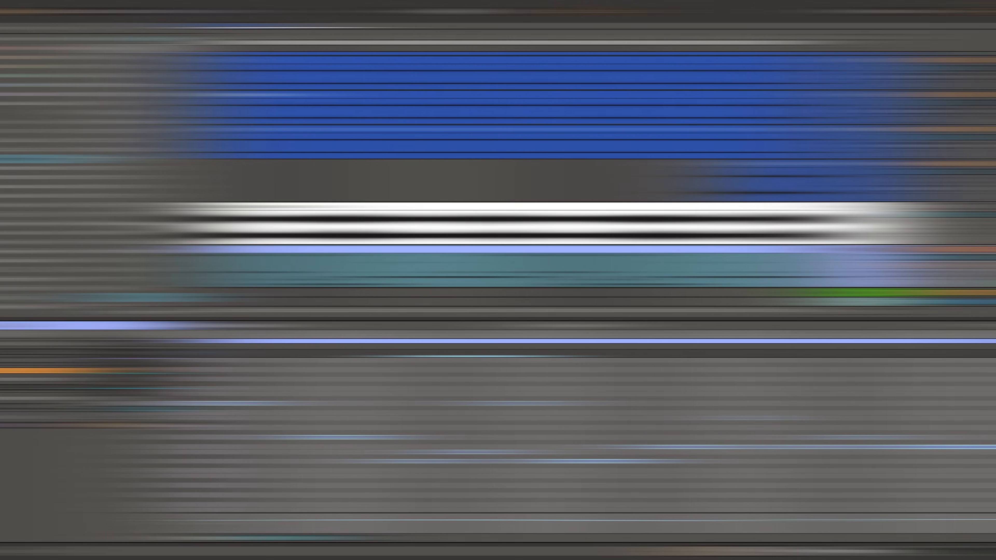
Duplicate the MIDI clip's loop to four bars and move the notes from 4.3 to the end to other slices
left_click(53, 361)
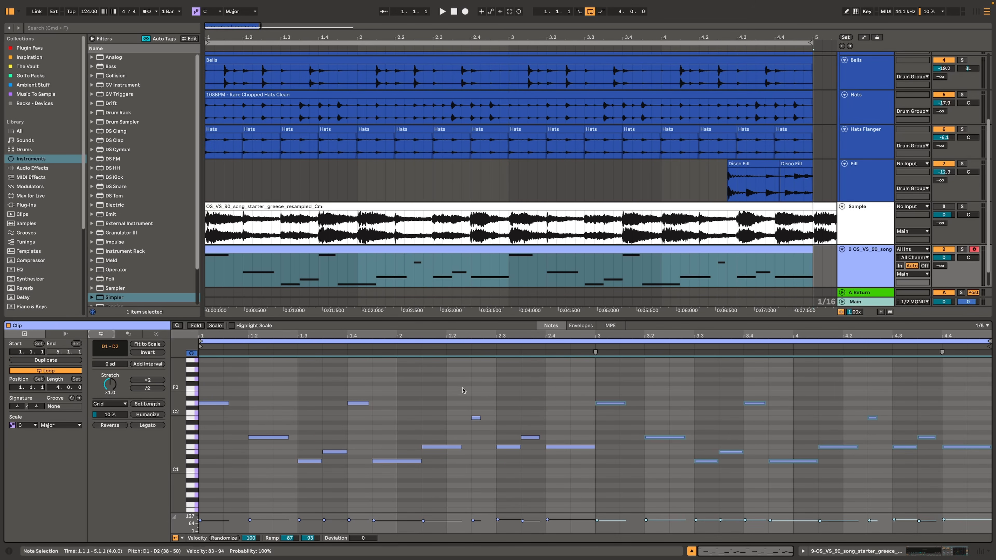
left_click(472, 391)
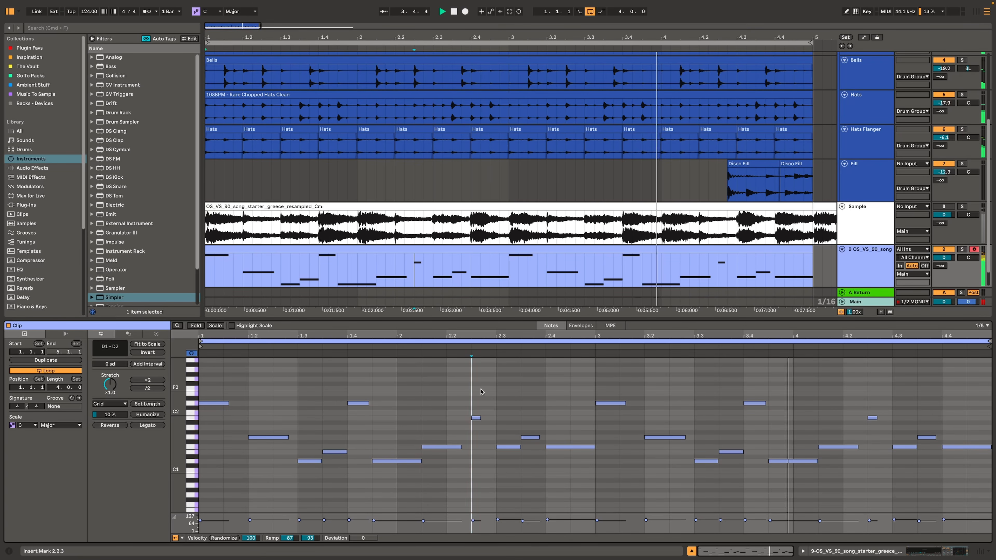
left_click_drag(902, 447, 901, 398)
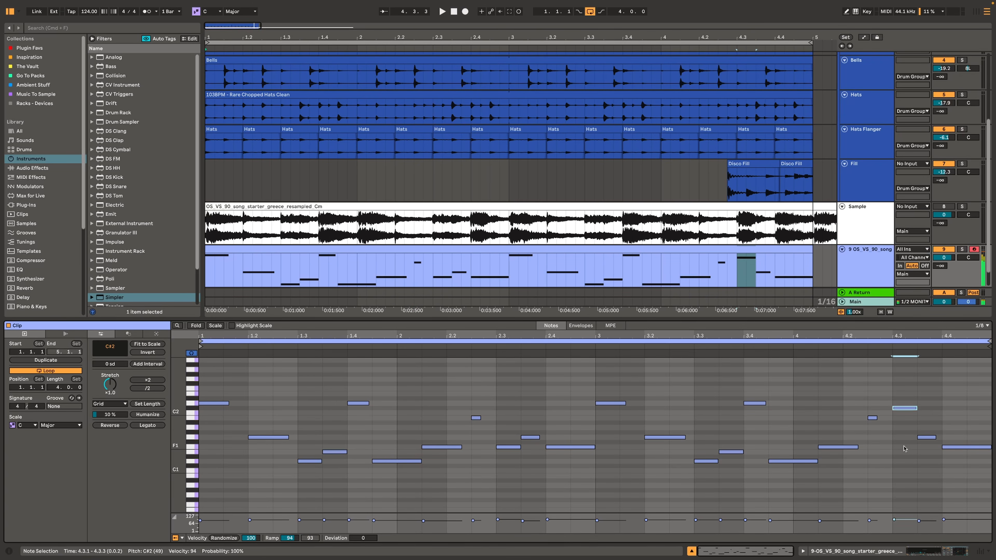
mouse_move(924, 437)
left_mouse_down()
mouse_move(925, 423)
mouse_move(925, 457)
left_mouse_up()
left_click(952, 447)
left_click_drag(952, 447, 952, 424)
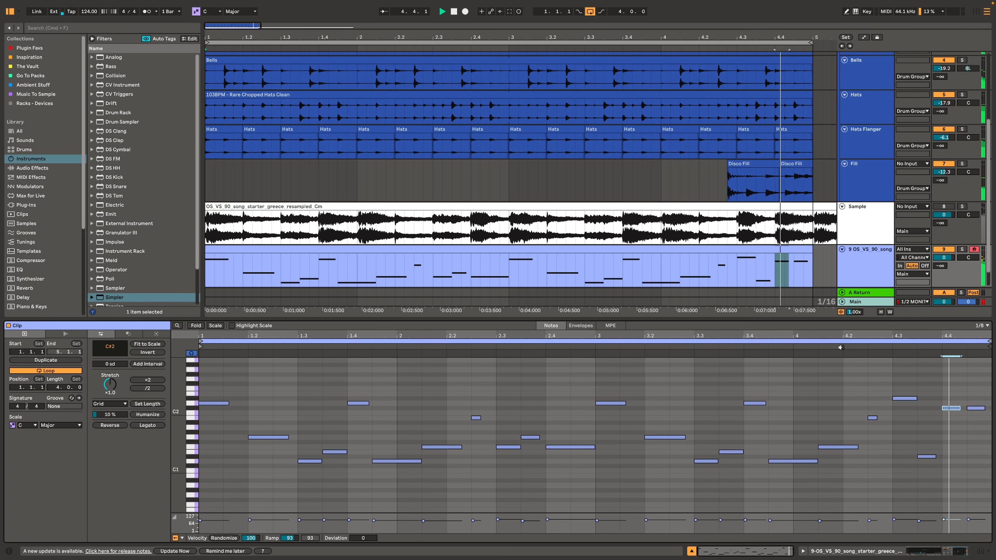
Set Simpler's beat slice division to 1/4
left_click(859, 285)
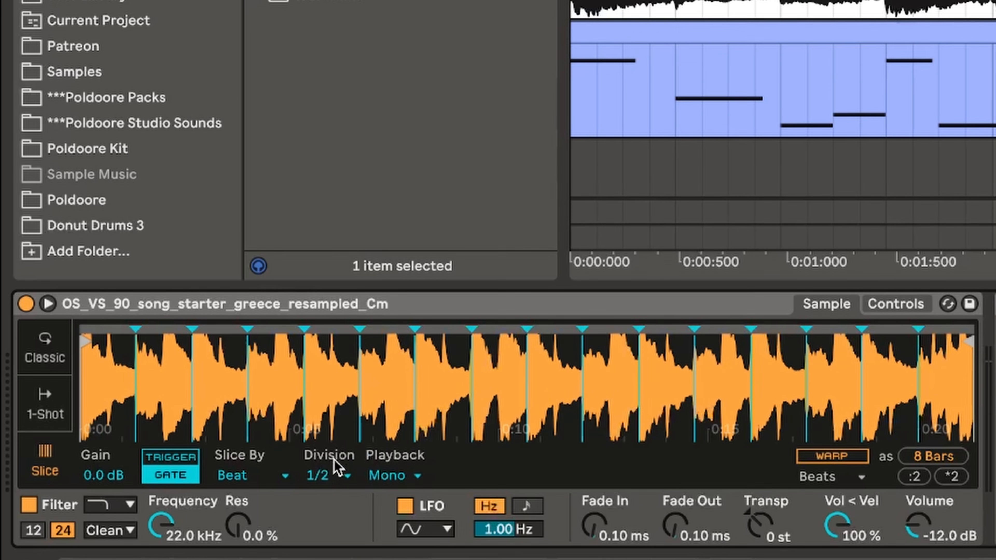
left_click(335, 473)
left_click(338, 340)
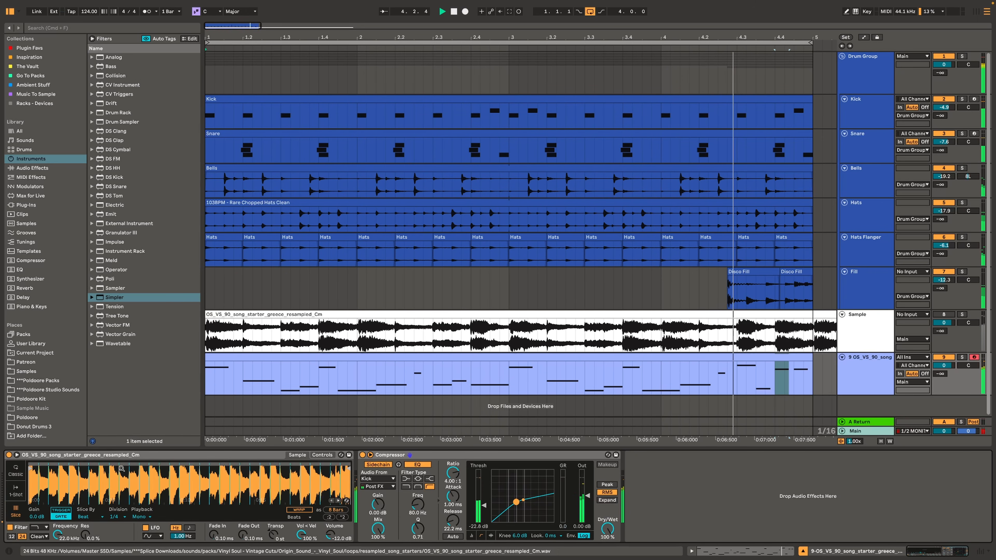
Reopen the MIDI clip, raise the note at 1.2 by one semitone and move the note at 2.4 higher
double_click(443, 359)
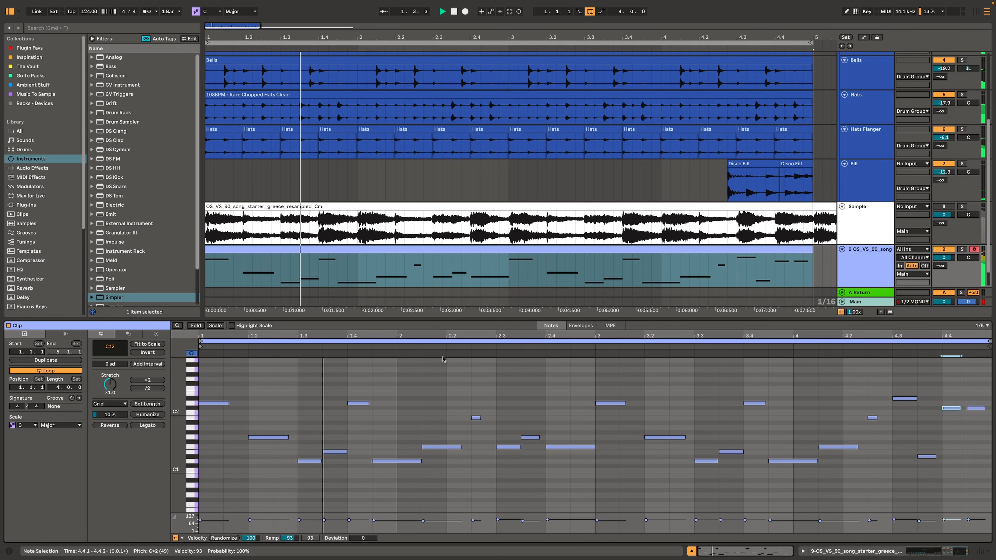
left_click(269, 437)
key("Up")
left_click_drag(589, 447, 589, 418)
key("space")
key("space")
Raise the last note of the clip to G3 and audition the loop
left_click(972, 408)
key("Up")
key("Up")
key("Up")
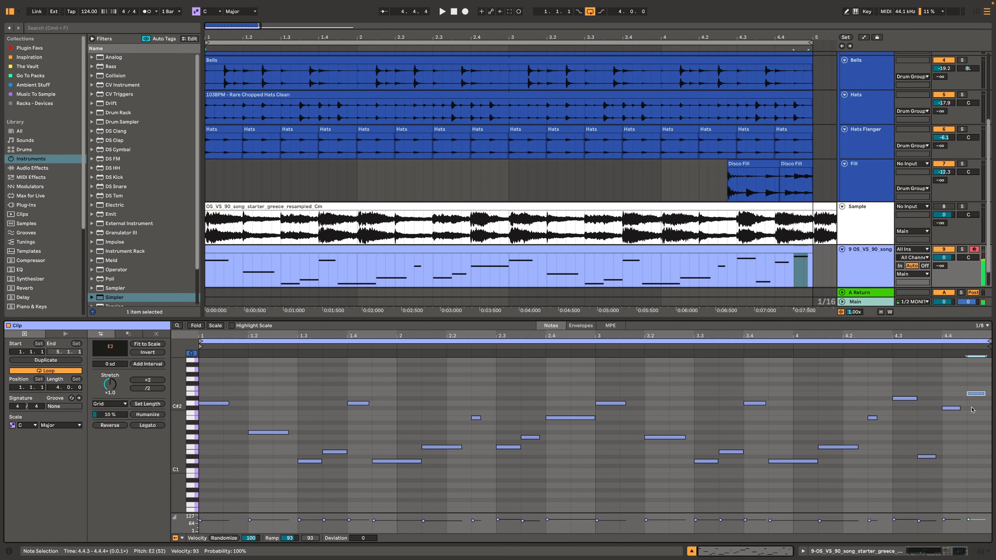
key("Up")
key("Up")
key("Up")
key("Up")
key("Up")
key("Up")
key("Up")
key("Up")
key("Up")
key("Up")
key("Up")
key("Up")
key("Up")
key("Up")
key("Up")
key("space")
key("space")
scroll(188, 451, "down", 4)
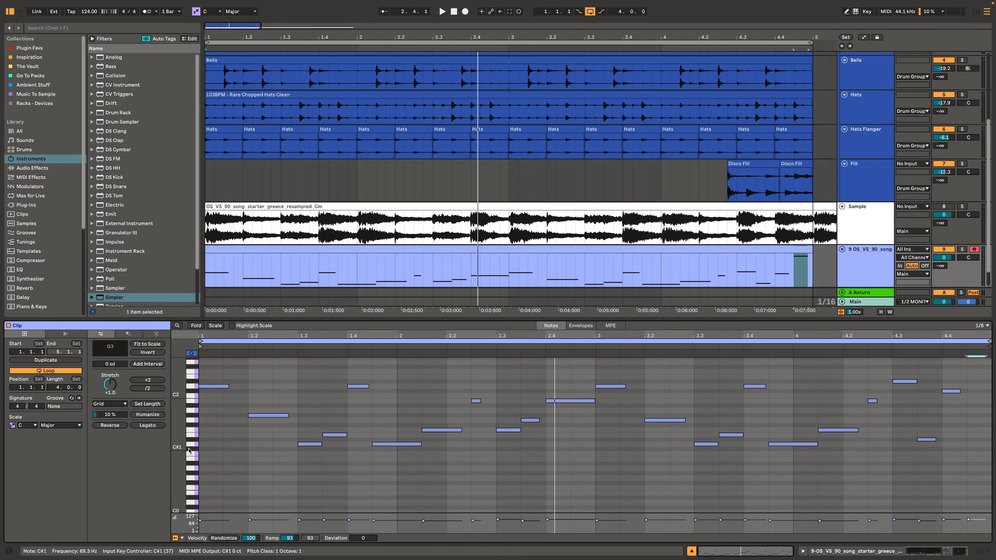
scroll(188, 451, "down", 2)
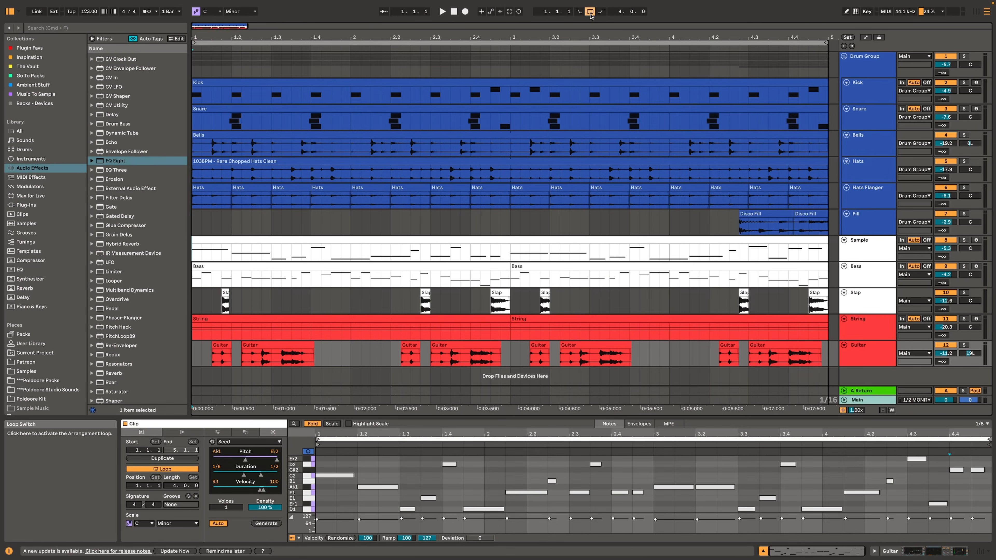
Play the arrangement with bass, strings and guitar, plus the sine galaxy song starter in the 80 BPM set
key("space")
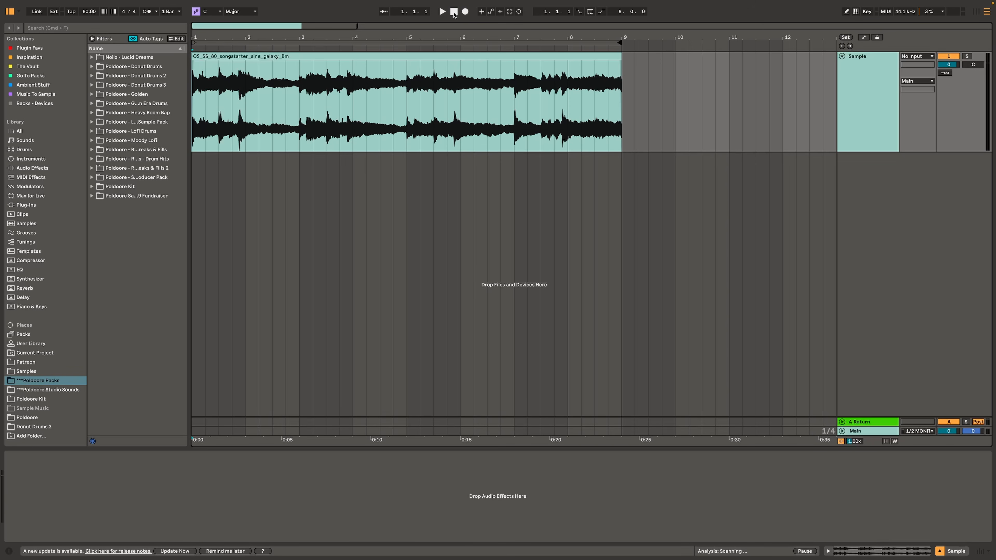
key("space")
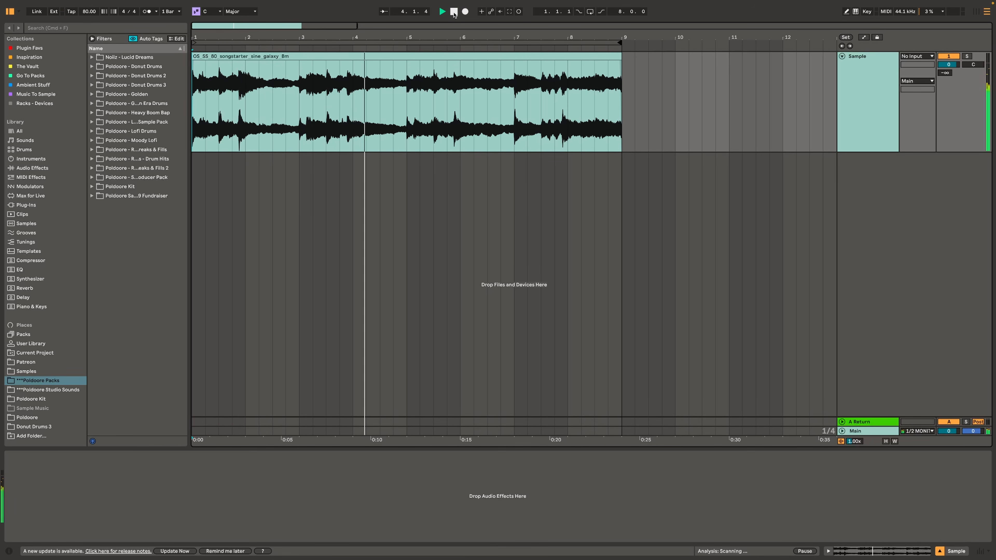
left_click(454, 12)
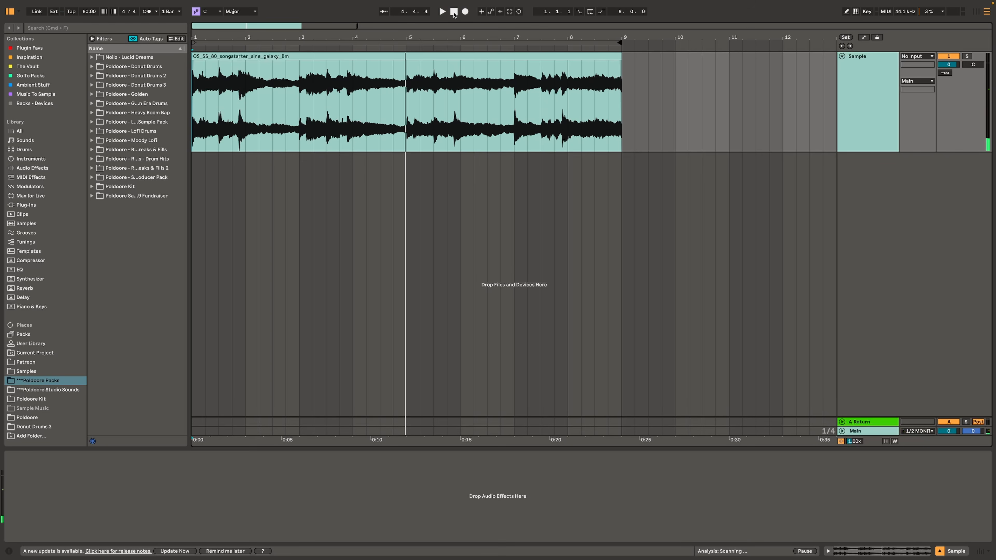
Search the browser for "paulxs" and add PaulXStretch to a new audio track
key("super+f")
type("paulxs")
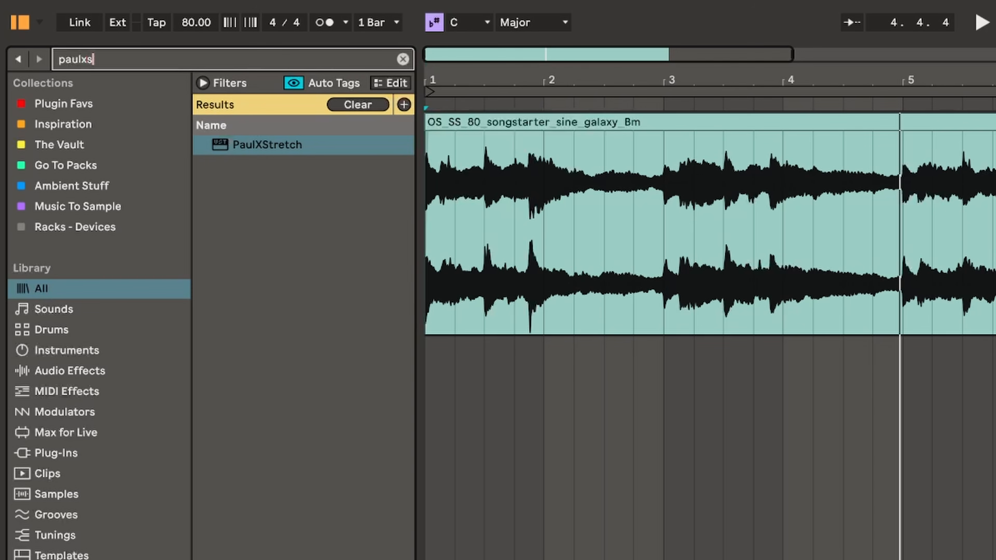
left_click_drag(353, 144, 332, 202)
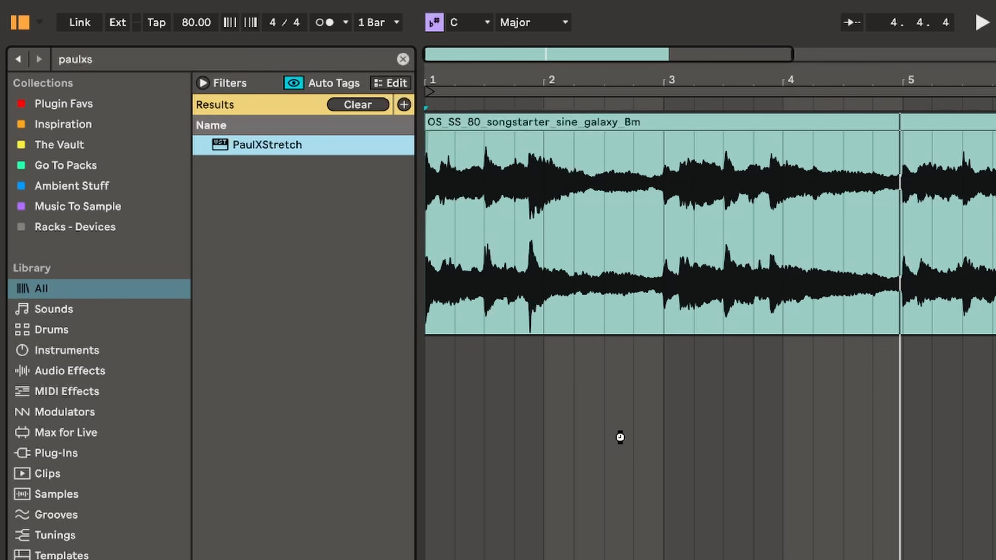
left_click_drag(619, 437, 619, 435)
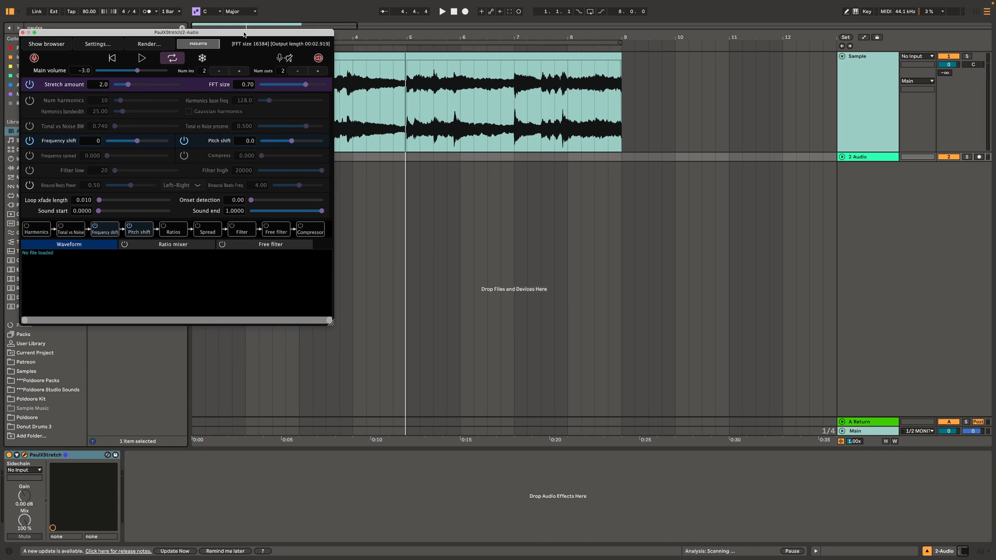
left_click_drag(243, 35, 552, 186)
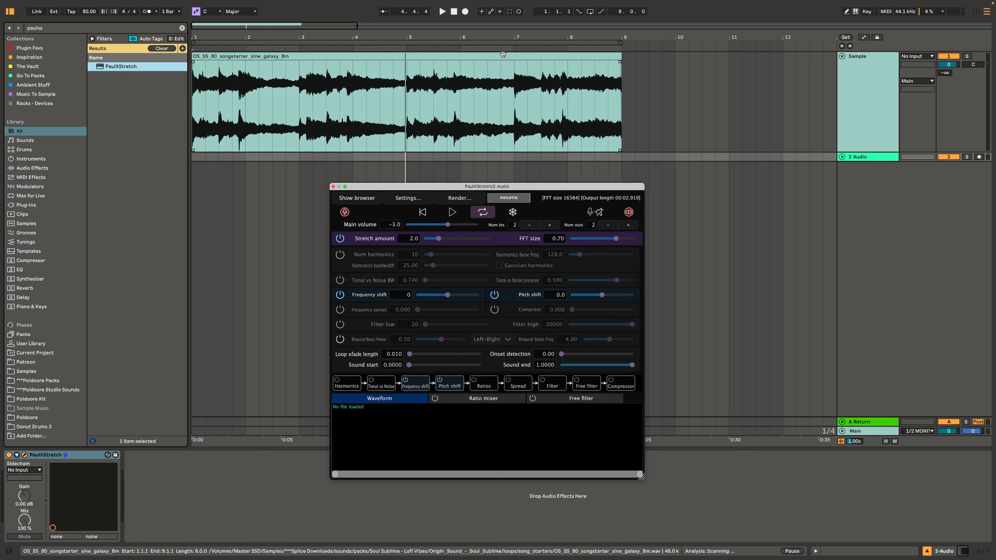
Load the sine galaxy clip into PaulXStretch with a stretch amount of 10.6 and render it to a WAV file on the Desktop
left_click_drag(503, 54, 495, 438)
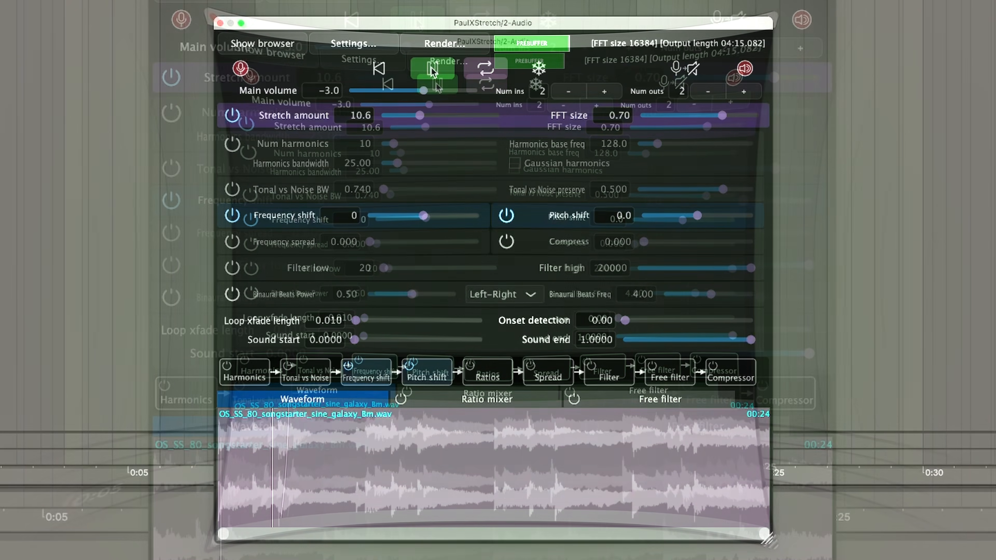
left_click(432, 70)
left_click(437, 47)
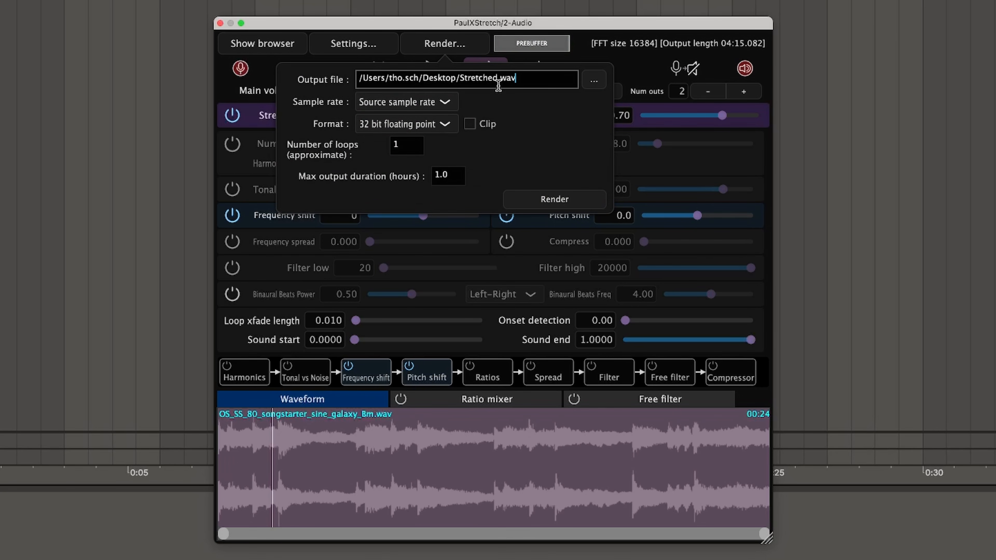
left_click(558, 200)
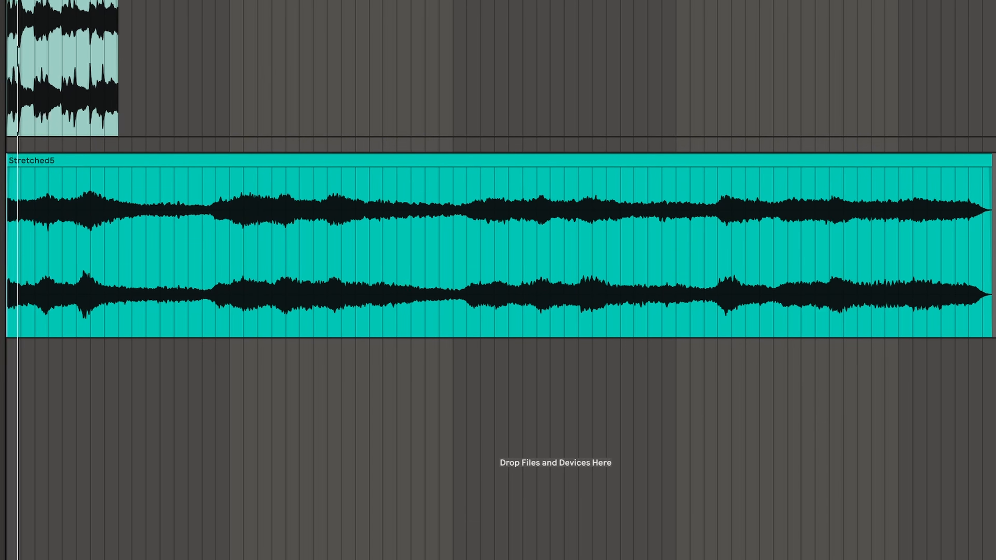
Audition the Stretched5 clip from several positions along its length
left_click(157, 242)
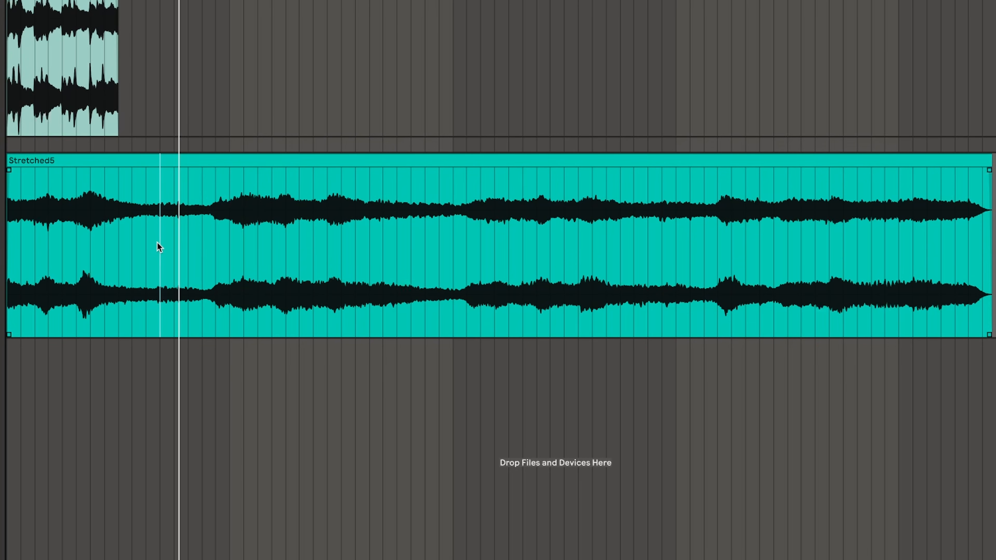
left_click(300, 234)
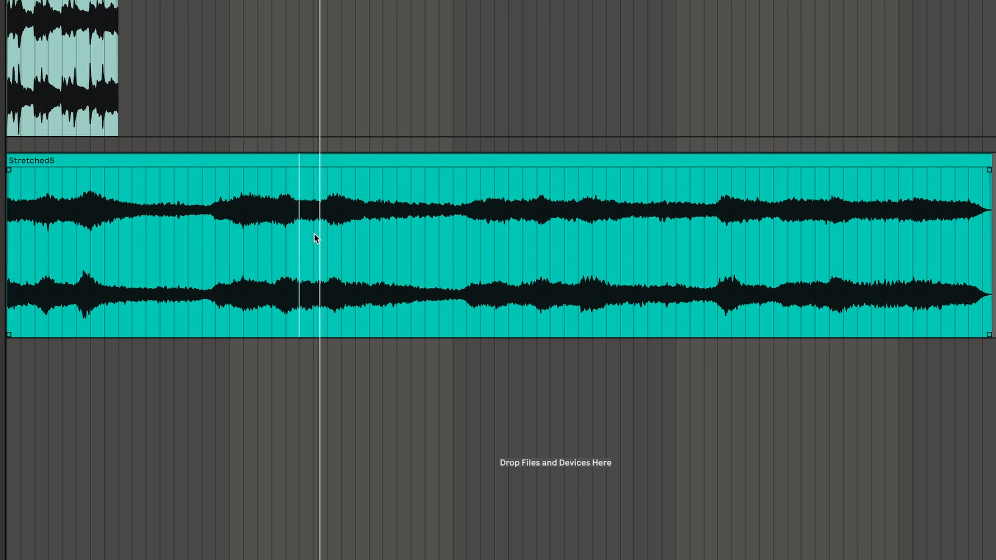
left_click(394, 233)
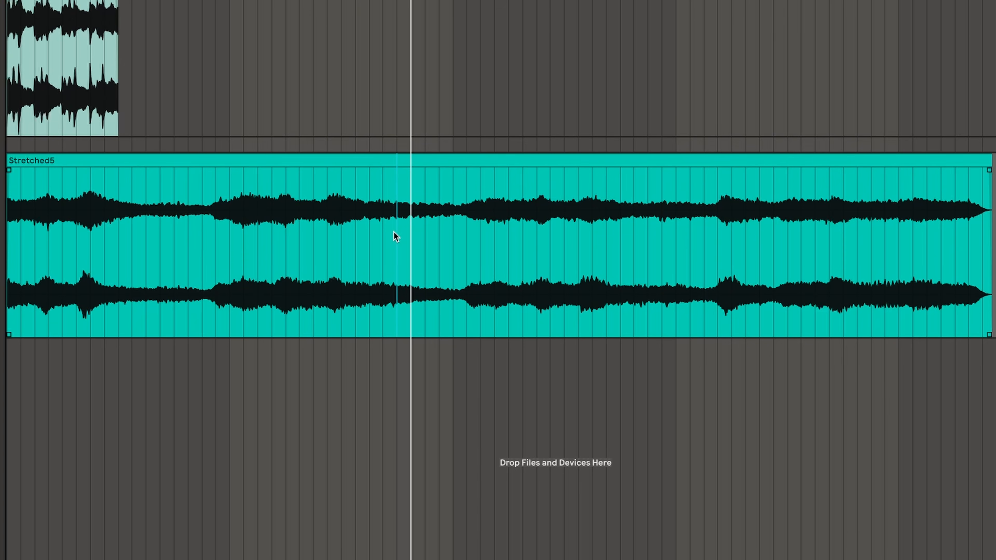
left_click(832, 223)
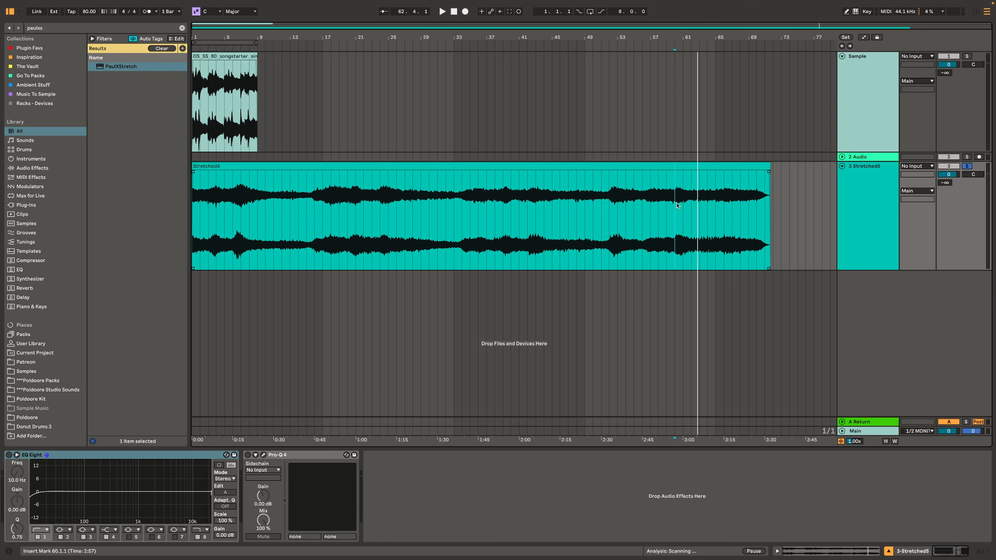
Load the Stretched5 clip into a Simpler on a new MIDI track and unsolo the Stretched5 audio track
left_click(31, 159)
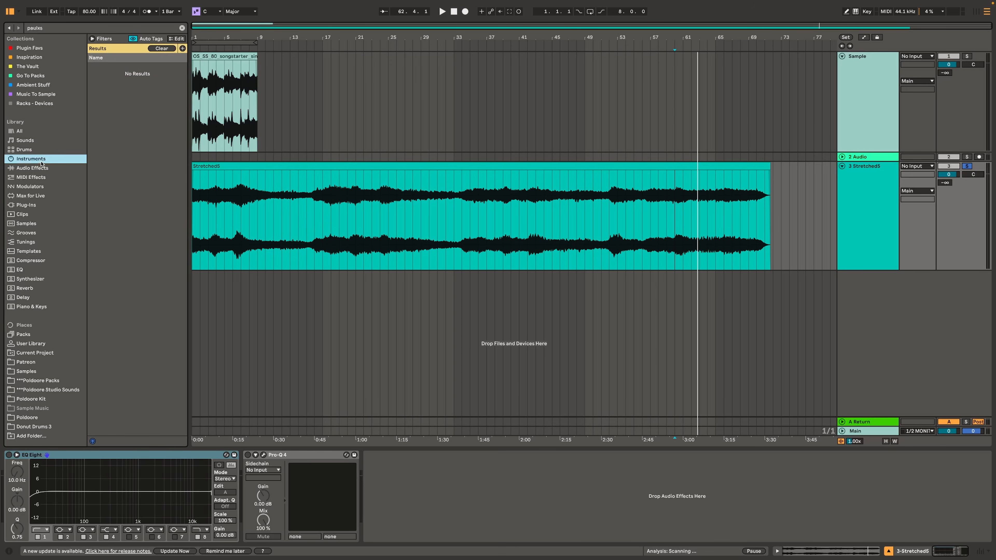
left_click(182, 29)
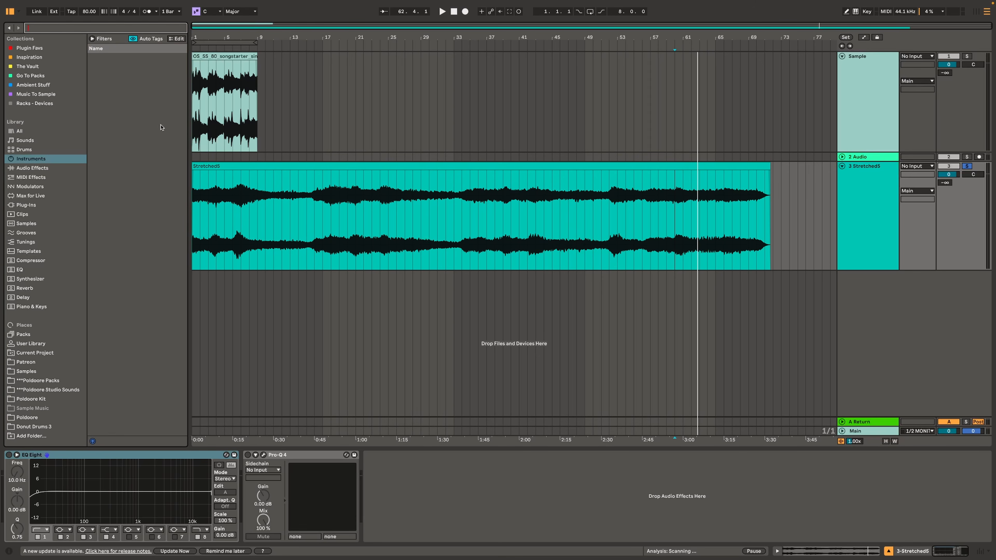
left_click(144, 290)
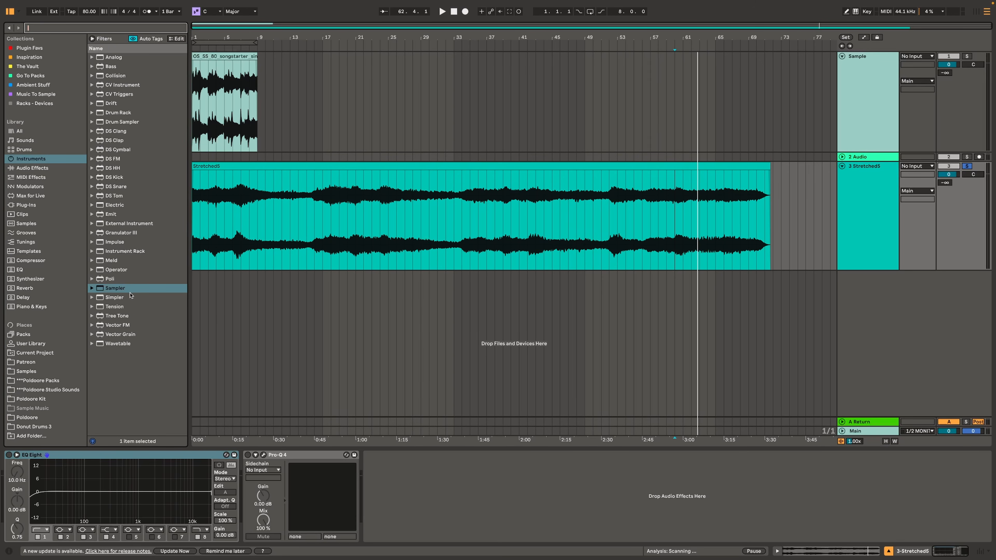
left_click_drag(130, 296, 278, 327)
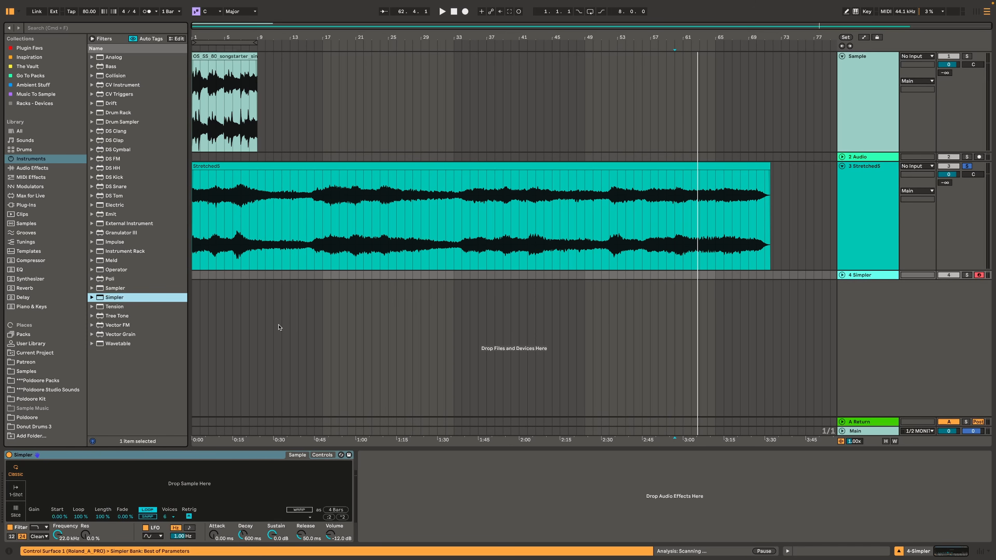
left_click_drag(326, 186, 263, 483)
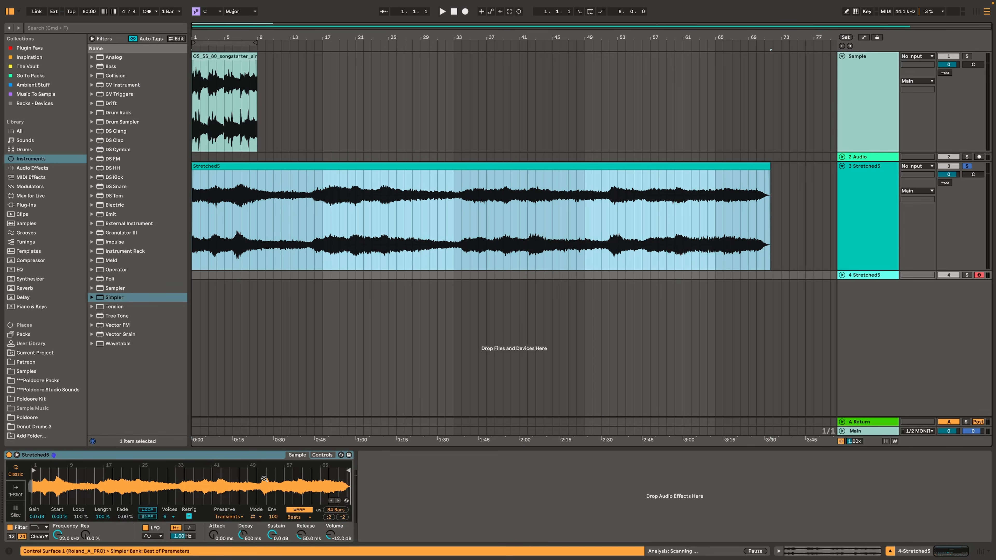
left_click(966, 165)
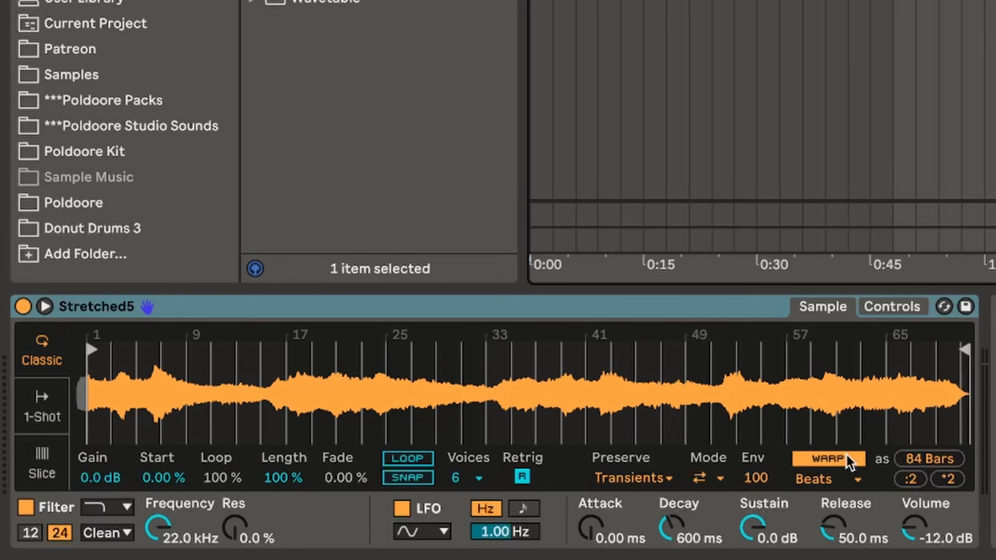
Turn off Warp in Simpler and normalize the Stretched5 sample's volume
left_click(301, 510)
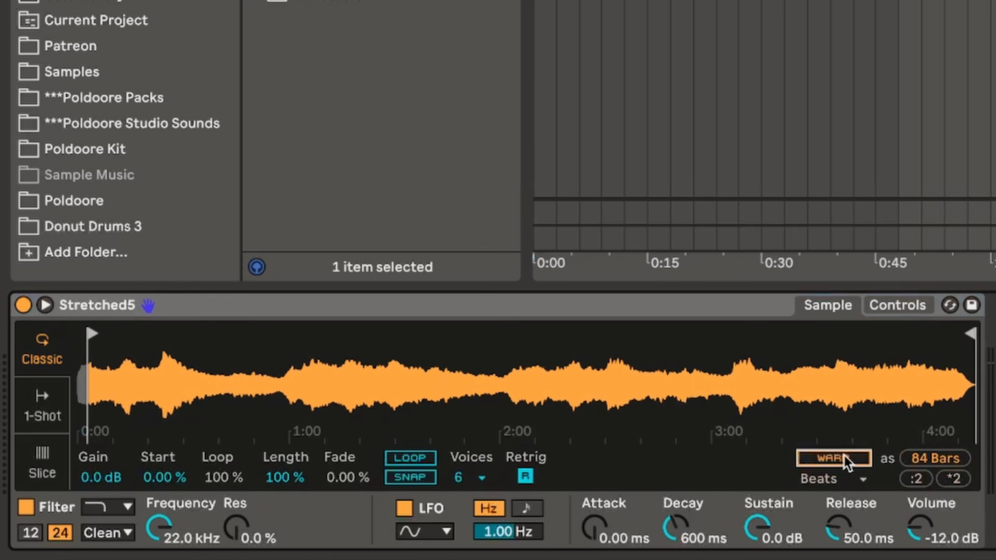
right_click(704, 386)
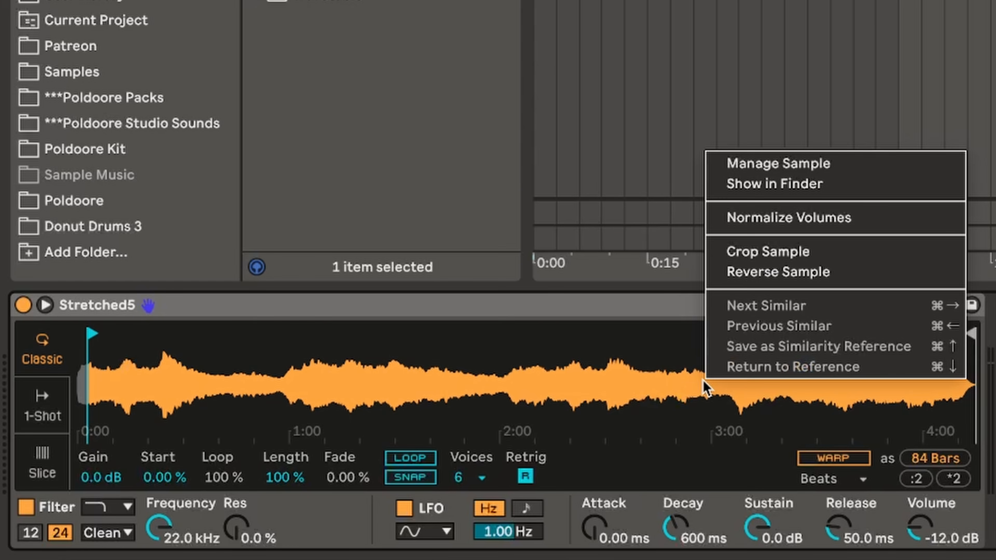
left_click(772, 224)
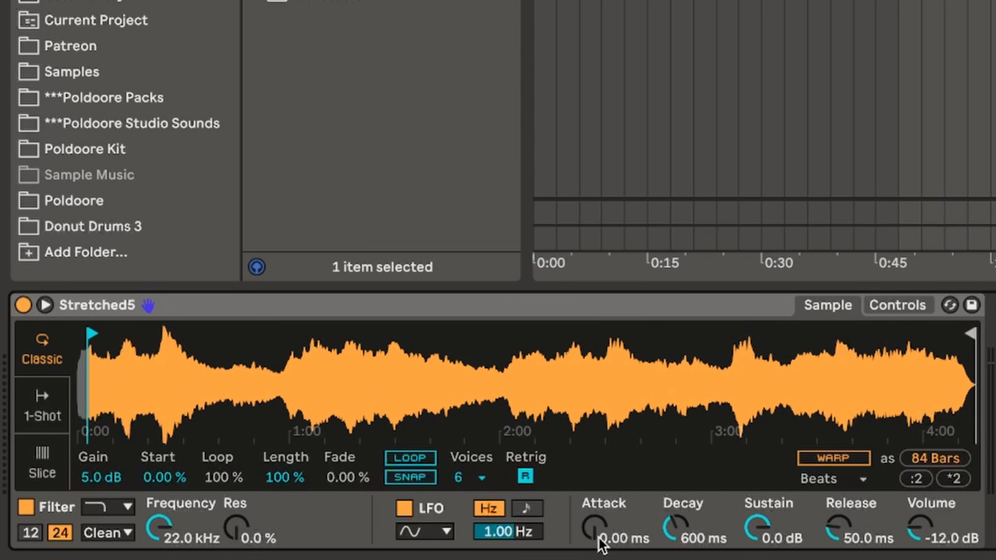
Set Simpler's attack to 3.95 s and release to 6.42 s
left_click_drag(598, 537, 598, 486)
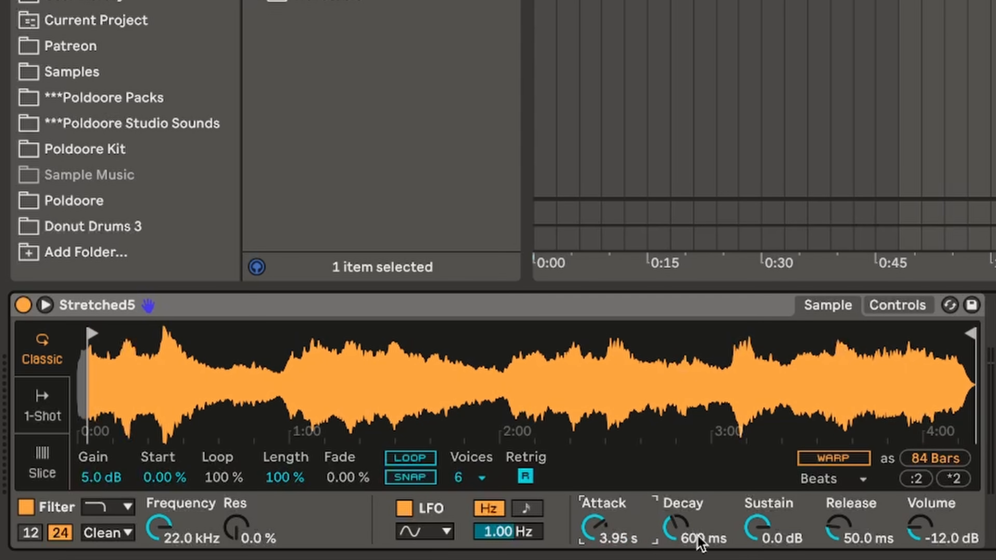
left_click_drag(851, 540, 851, 486)
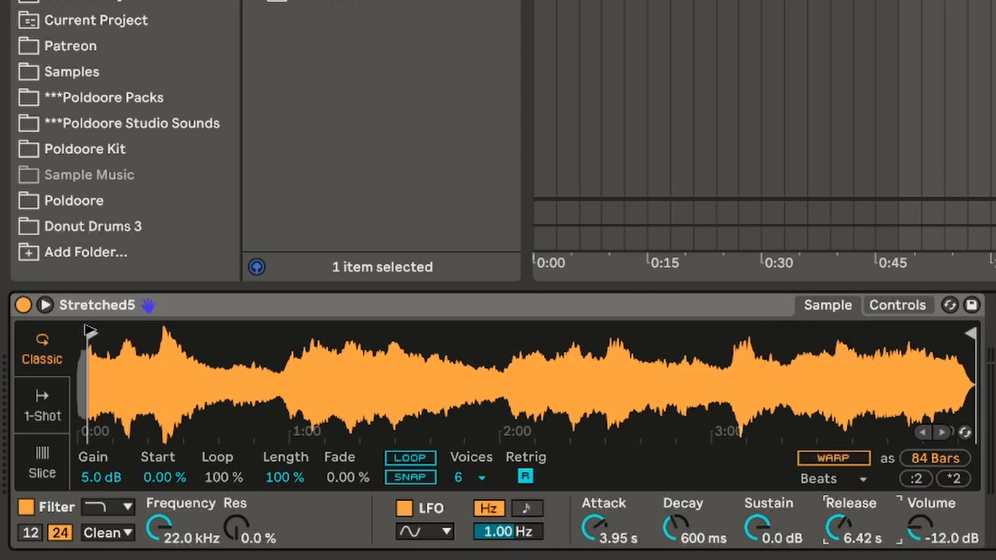
Move the Stretched5 sample's start marker close to its beginning and set Simpler's release to 12.5 s
left_click_drag(88, 330, 82, 331)
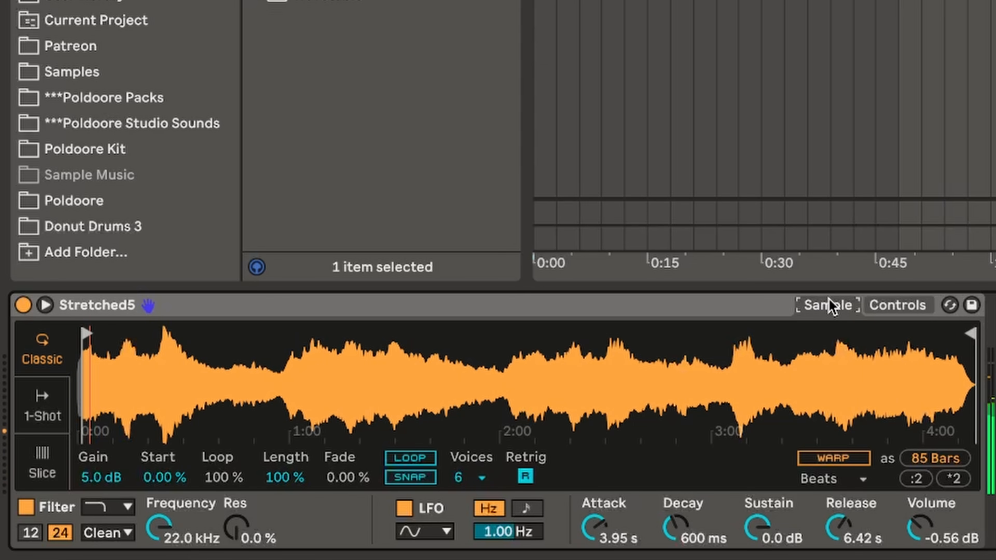
left_click_drag(837, 530, 838, 494)
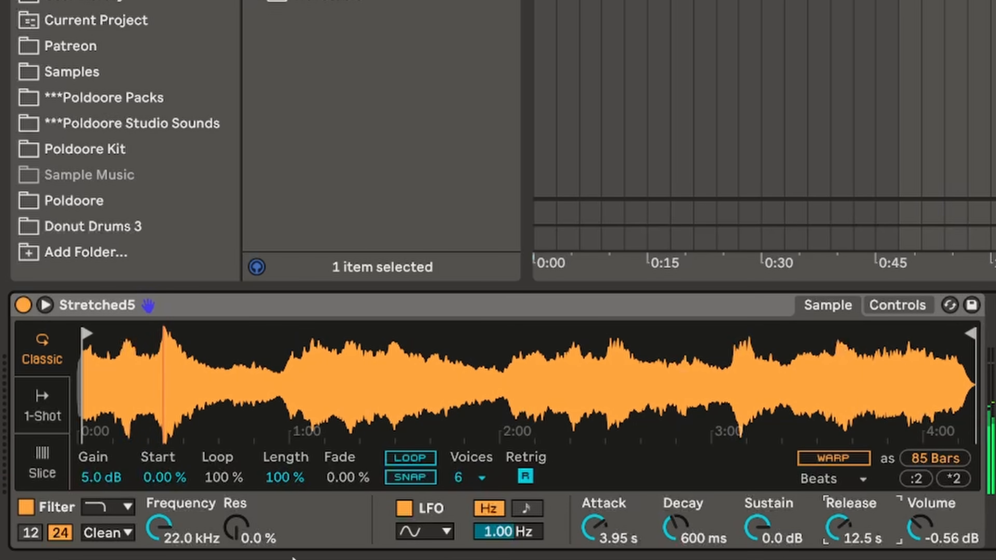
Try different start points in the Stretched5 sample, at about 2:05, 1:20 and 3:45
mouse_move(86, 333)
left_mouse_down()
mouse_move(650, 334)
mouse_move(532, 334)
left_mouse_up()
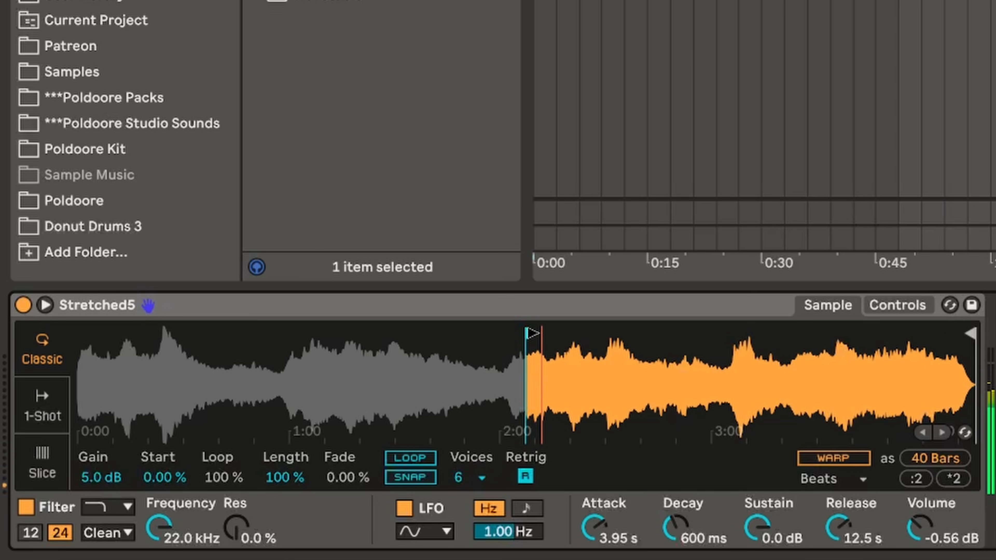
left_click_drag(532, 334, 361, 346)
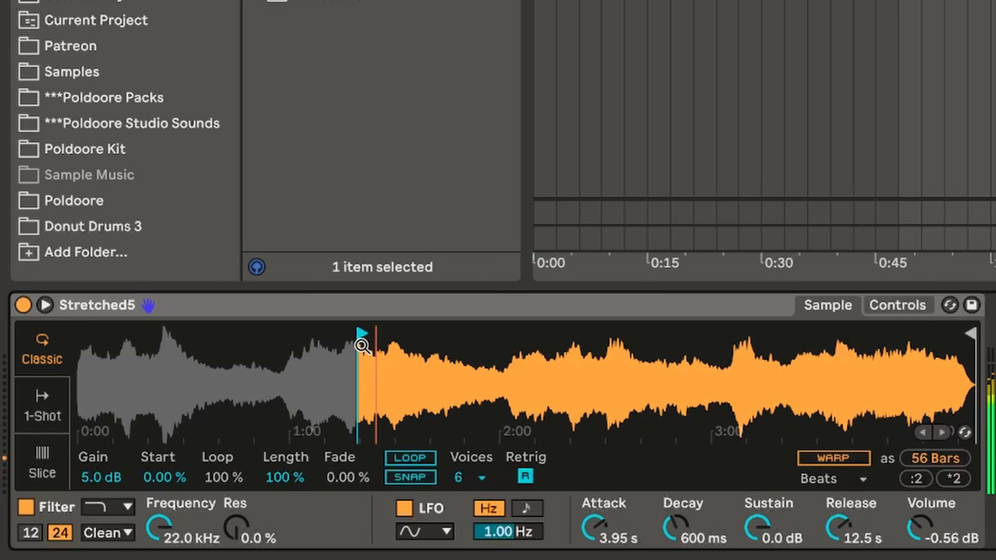
left_click_drag(360, 345, 878, 346)
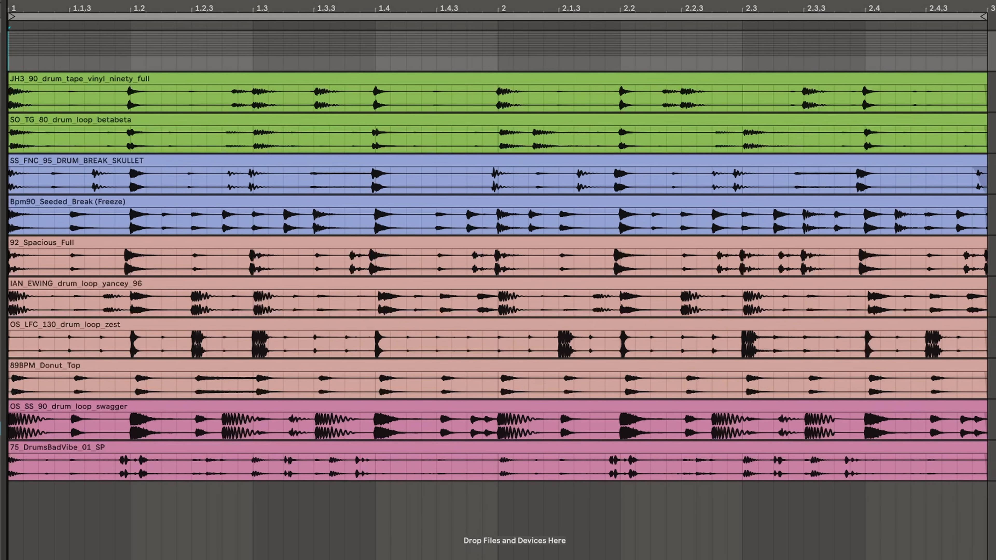
Play the layered drum loops and delete the unwanted audio between hits on the Snare track
key("space")
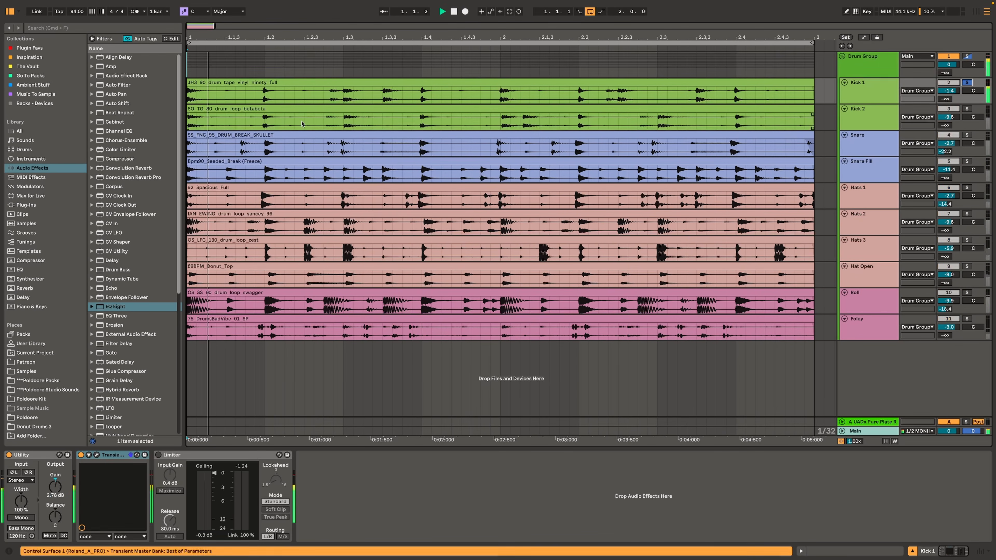
left_click_drag(451, 149, 571, 149)
key("Delete")
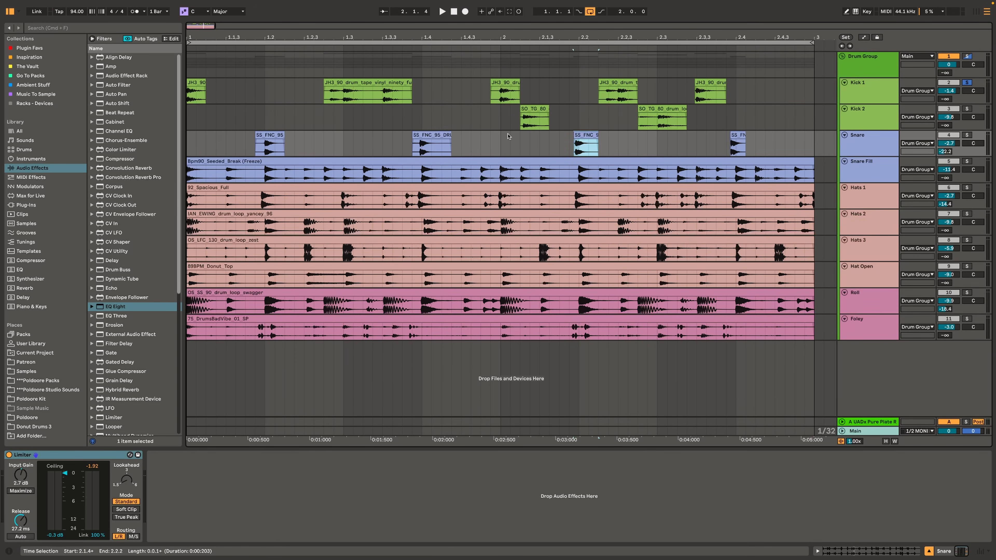
Solo the Snare Fill track and delete unwanted sections of the Bpm90_Seeded_Break clip, leaving only short fill hits
left_click(967, 161)
left_click_drag(324, 175, 187, 174)
key("Delete")
left_click_drag(501, 176, 637, 176)
key("Delete")
left_click(659, 176)
left_click_drag(697, 176, 794, 177)
key("Delete")
Solo the Hats 1 track and delete the unwanted sections of the 92_Spacious_Full loop, keeping only the offbeat hats
left_click(967, 187)
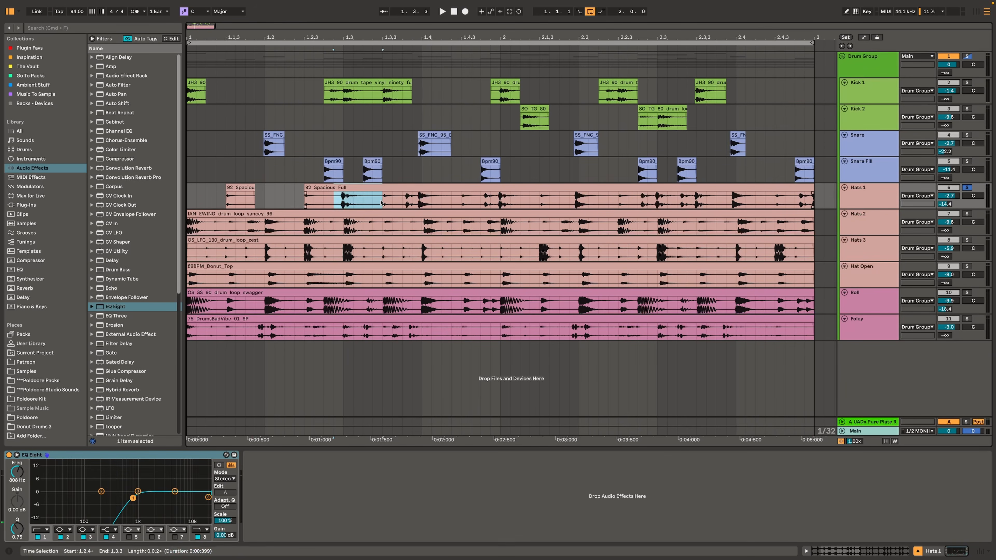
left_click_drag(639, 202, 813, 202)
key("Delete")
Solo the Hats 2 track and trim the IAN_EWING_drum_loop_yancey_96 loop to short sections before beat 2 and at 2.4.3
left_click(967, 214)
left_click_drag(501, 230, 773, 231)
key("Delete")
key("Delete")
Cut the loud hits out of the Hats 3 loop and remove the Hat Open loop after its first open hat
left_click_drag(775, 257, 785, 257)
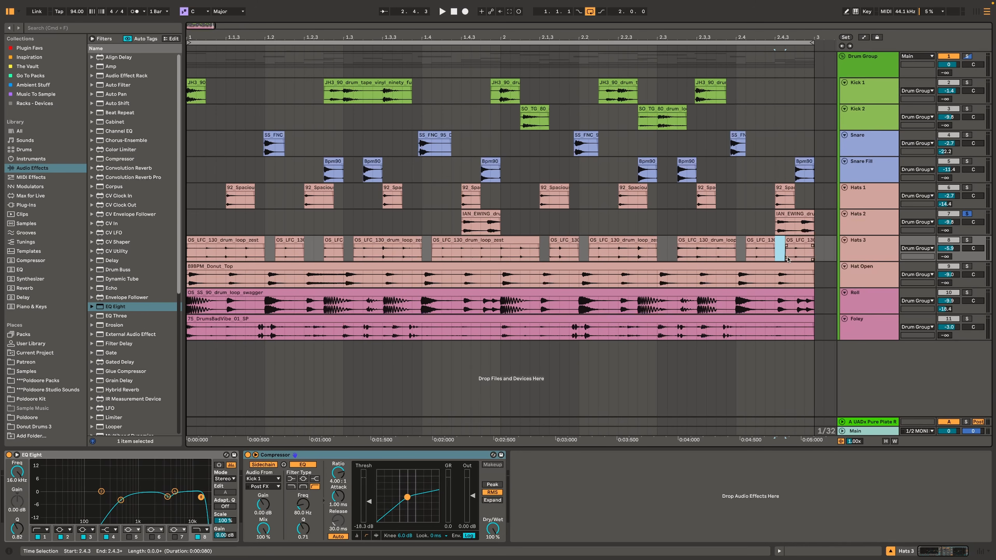
key("Delete")
left_click_drag(344, 283, 814, 283)
key("Delete")
Delete the unwanted sections of the 75_DrumsBadVibe_01_SP loop on the Foley track
left_click_drag(344, 336, 363, 336)
key("Delete")
left_click_drag(658, 337, 735, 338)
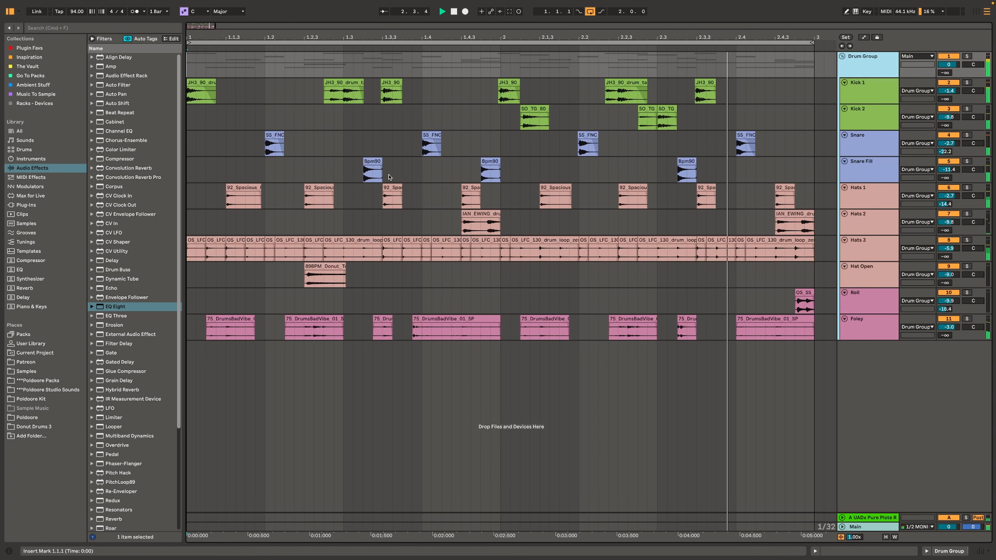
double_click(369, 240)
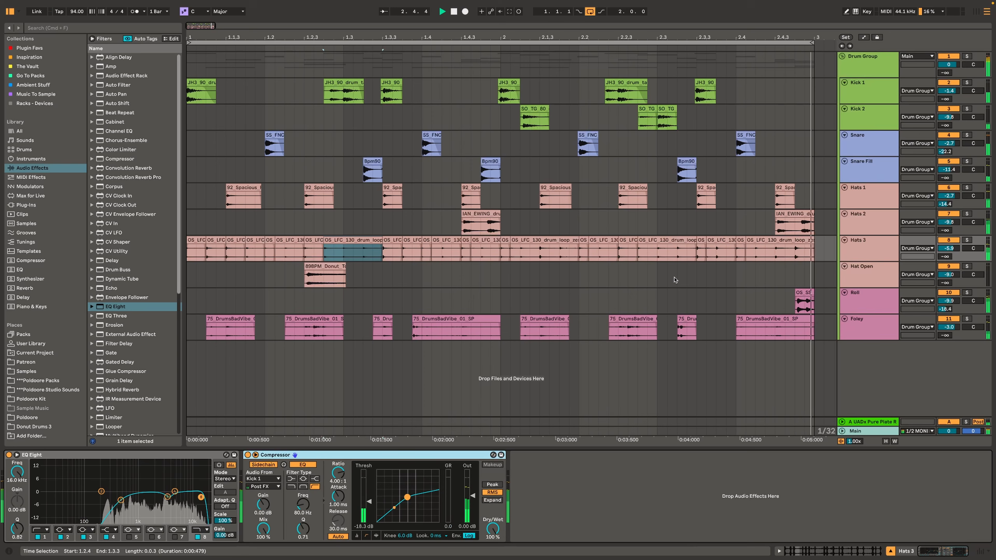
left_click(855, 72)
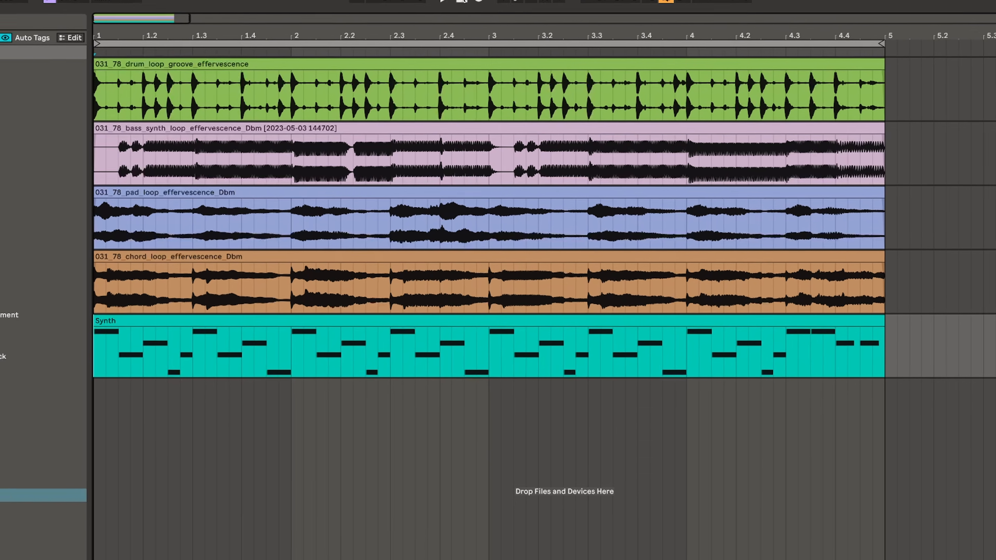
Play through the four-bar effervescence arrangement of drums, bass, chords, keys and synth, and stop playback
key("space")
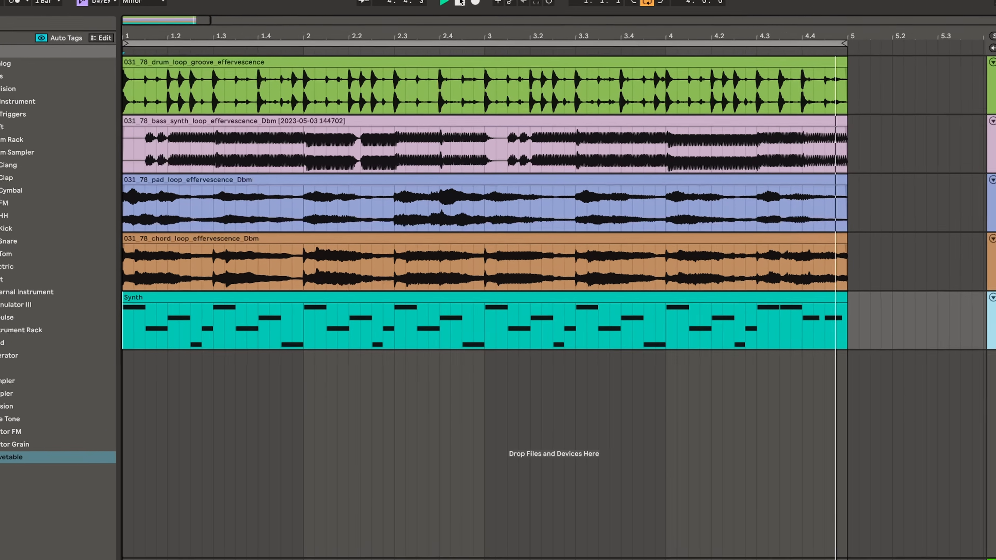
left_click(454, 12)
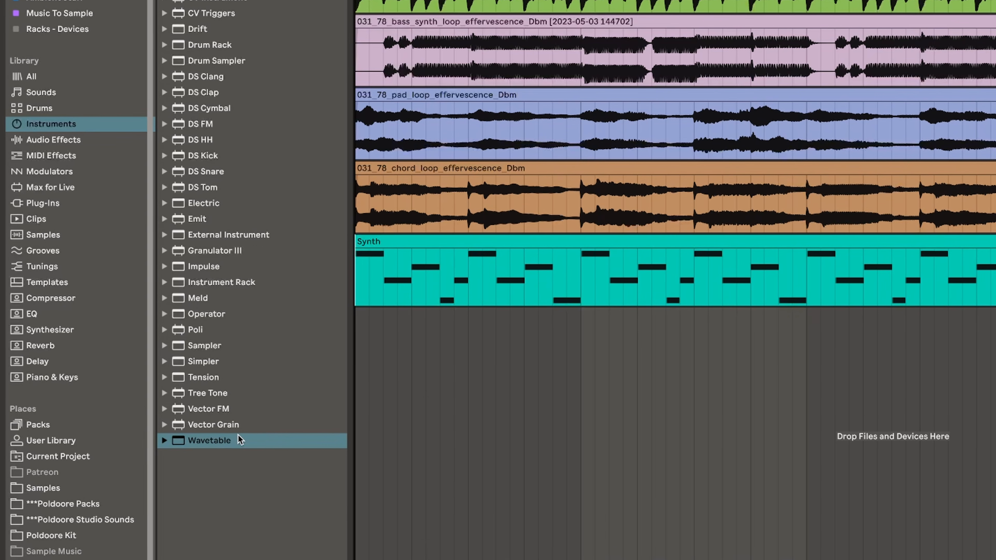
Load the Wavetable instrument onto the Synth track and solo that track
left_click_drag(140, 344, 186, 311)
left_click_drag(474, 294, 470, 295)
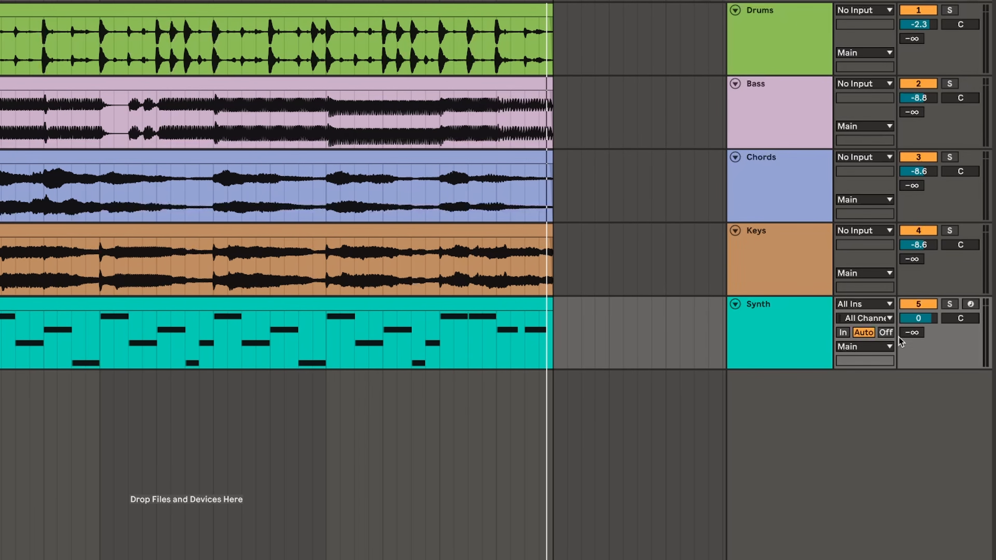
left_click_drag(945, 244, 945, 239)
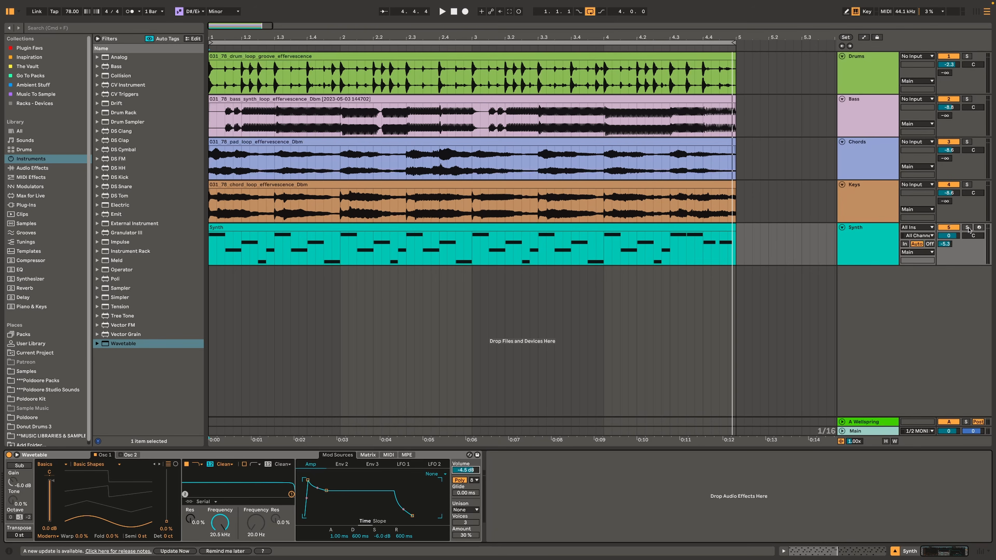
left_click(967, 228)
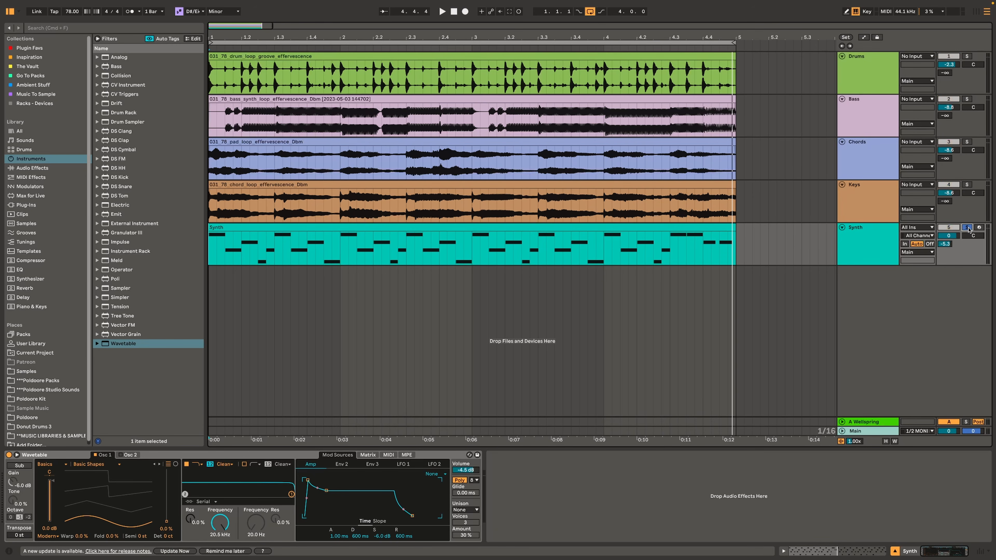
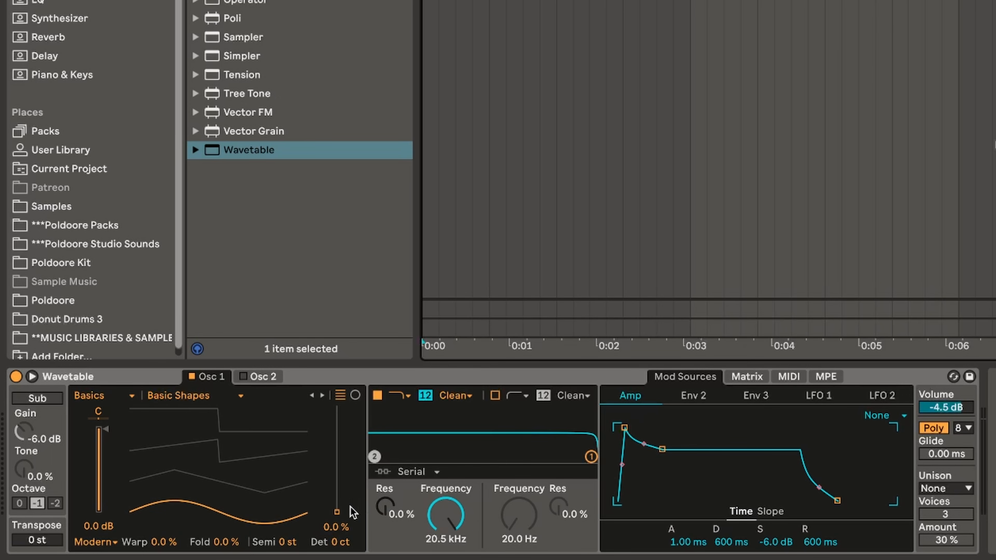
Play the Synth clip and sweep Osc 1's Basic Shapes wavetable position through 59 % and 43 %
key("space")
left_click_drag(338, 513, 338, 430)
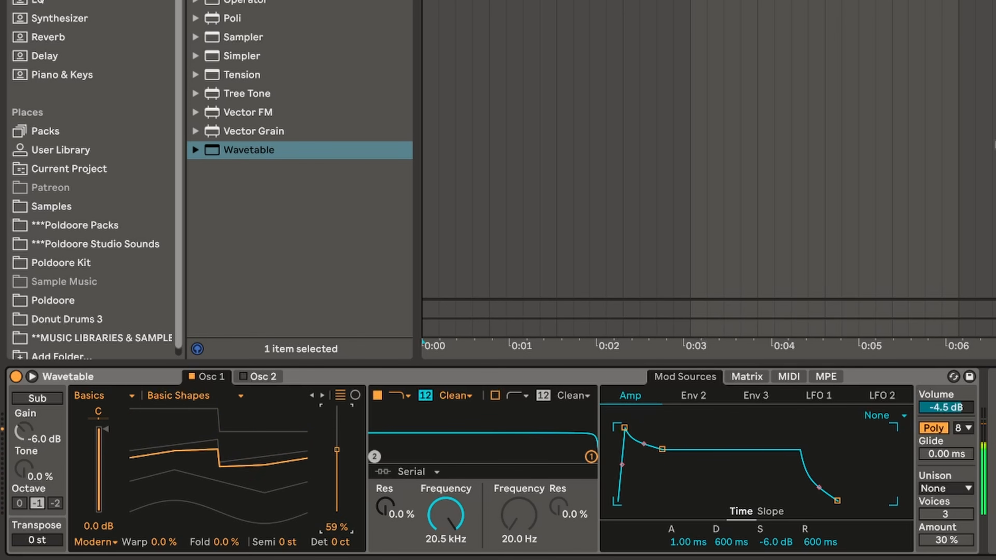
mouse_move(337, 463)
left_mouse_down()
mouse_move(337, 509)
mouse_move(338, 414)
mouse_move(338, 478)
left_mouse_up()
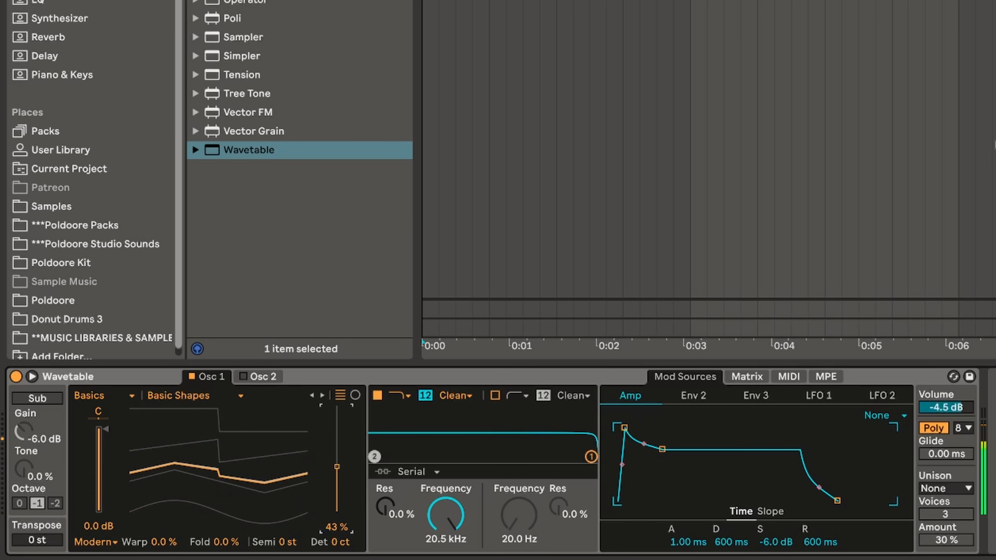
Try Warp and Fold amounts up to 95 % on Osc 1, move its wavetable position to 49 %, and reset Warp and Fold
mouse_move(163, 542)
left_mouse_down()
mouse_move(163, 409)
mouse_move(163, 550)
left_mouse_up()
double_click(162, 544)
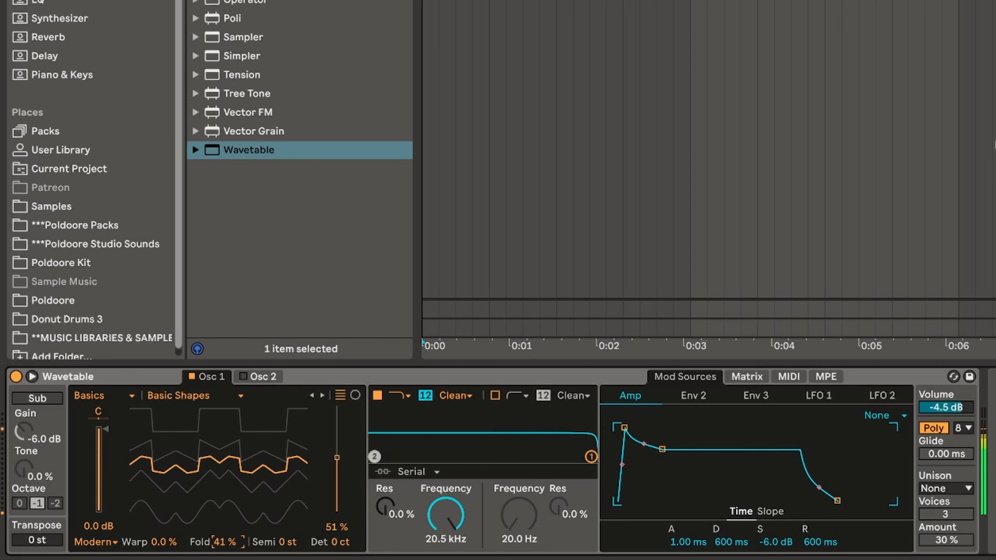
left_click_drag(223, 466, 223, 411)
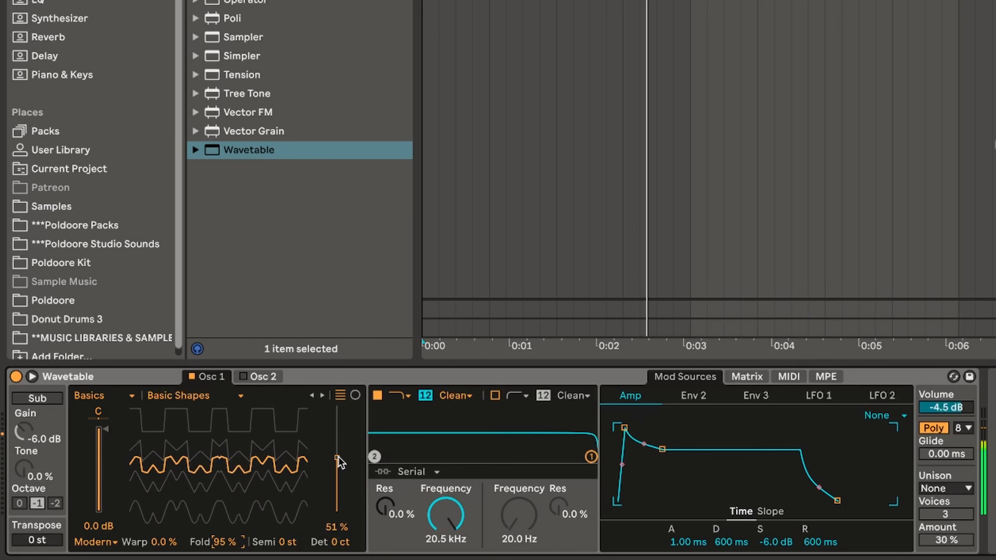
mouse_move(336, 459)
left_mouse_down()
mouse_move(337, 492)
mouse_move(336, 410)
mouse_move(337, 460)
left_mouse_up()
mouse_move(232, 543)
left_mouse_down()
mouse_move(233, 559)
mouse_move(229, 546)
left_mouse_up()
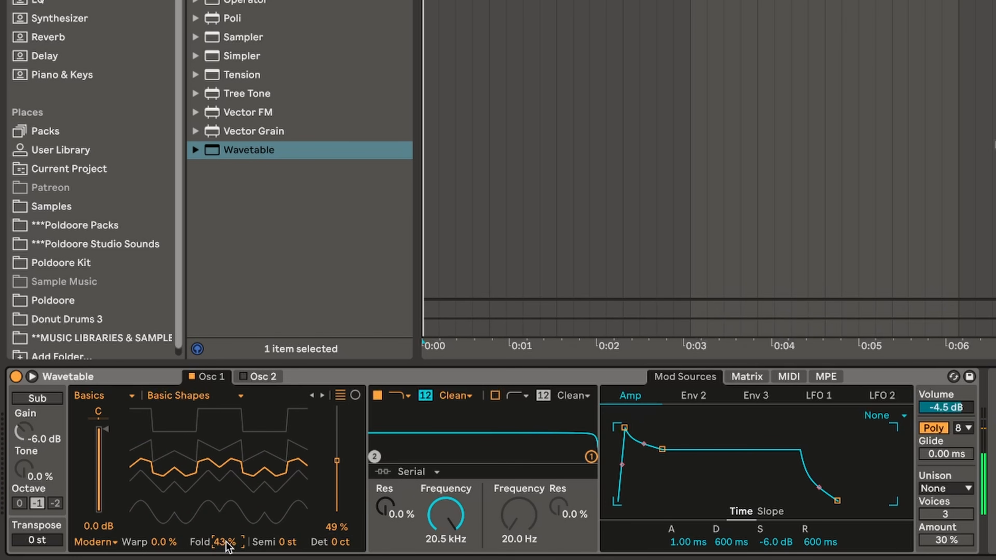
key("Delete")
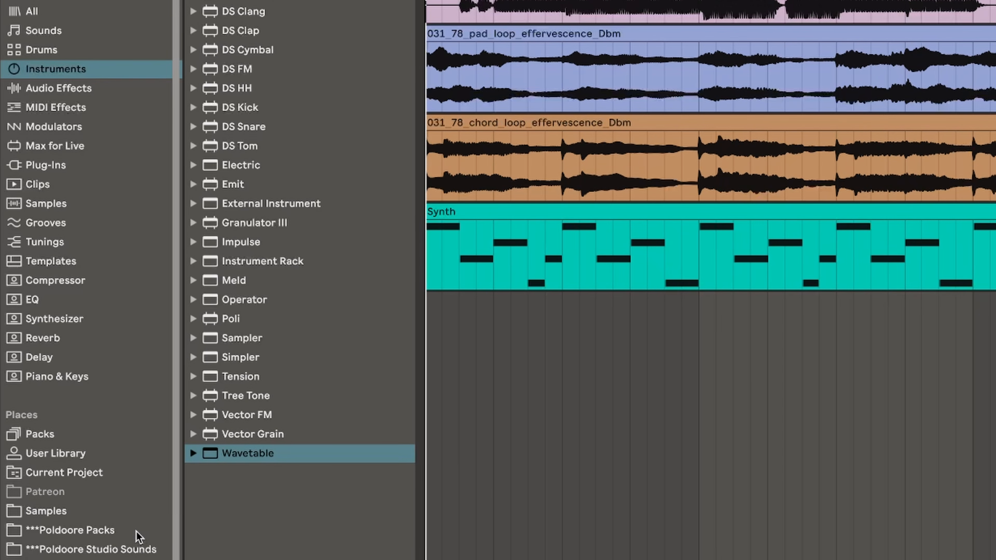
Browse ***Poldoore Packs to the Melodic Hits folder of the Poldoore - Moody Lofi pack
left_click(69, 381)
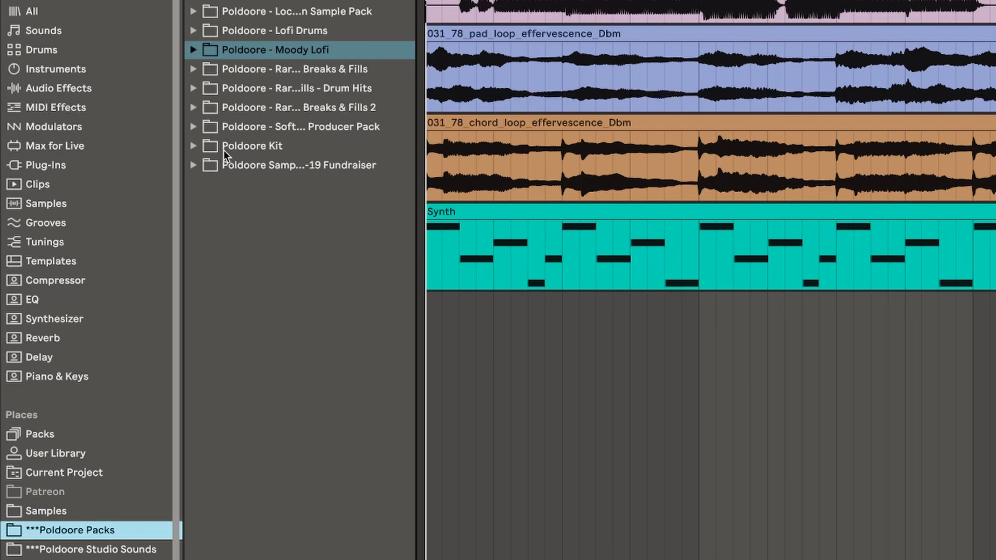
left_click(195, 51)
left_click(206, 107)
Audition Clarinet_Ab_Dry, Flute_F_Dry, Trumpet_F_Dry, ElecBass_C_Clean and Flute_Ab_Dry from the melodic hits
left_click(276, 134)
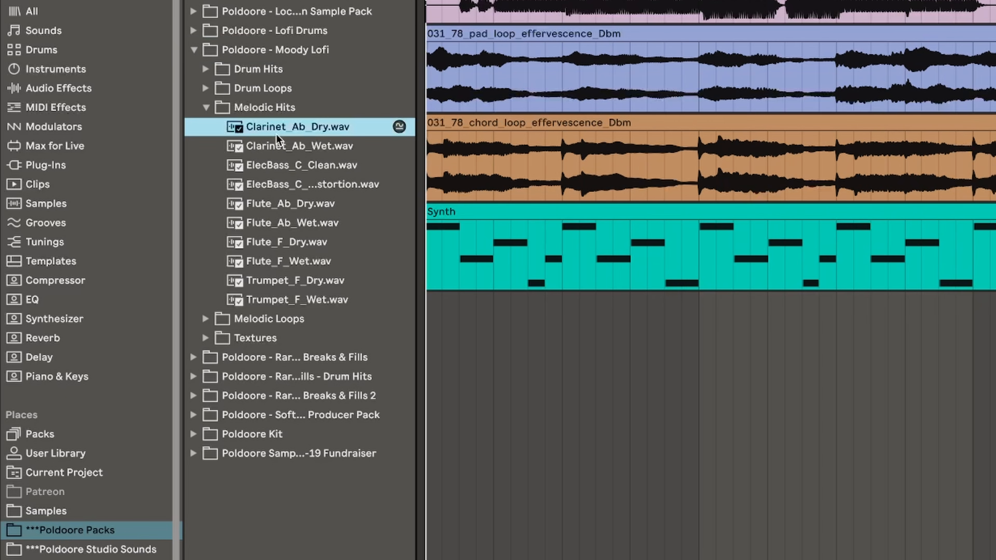
left_click(283, 241)
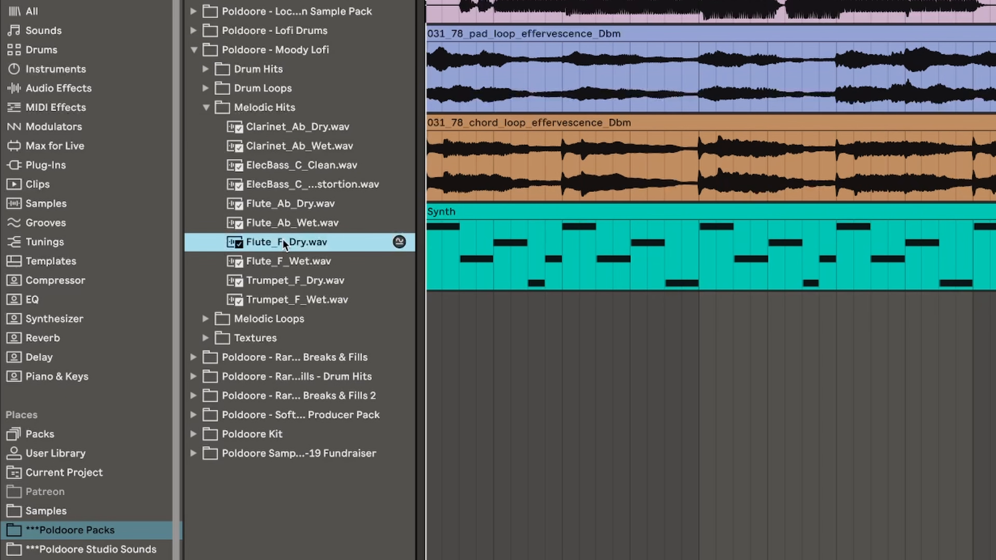
left_click(287, 280)
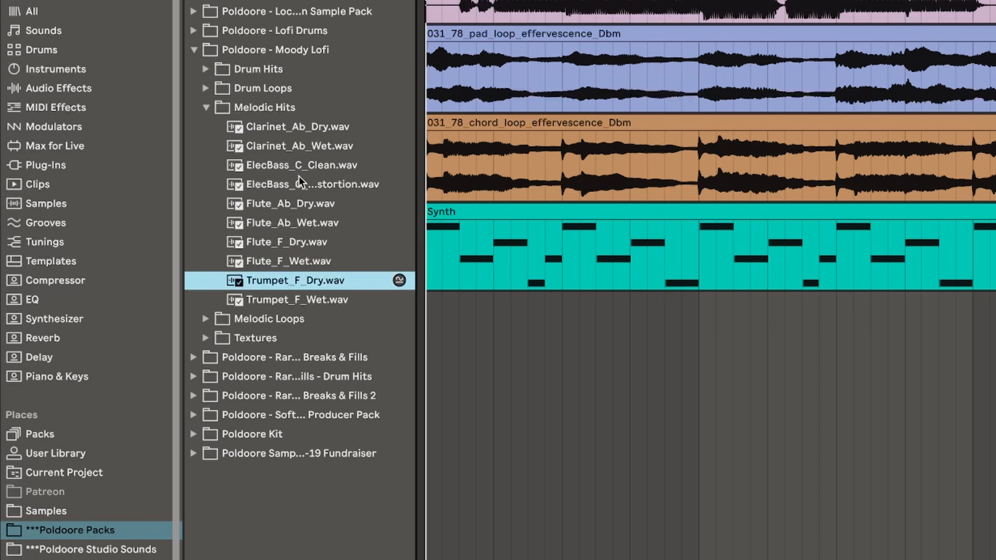
left_click(302, 164)
left_click(303, 205)
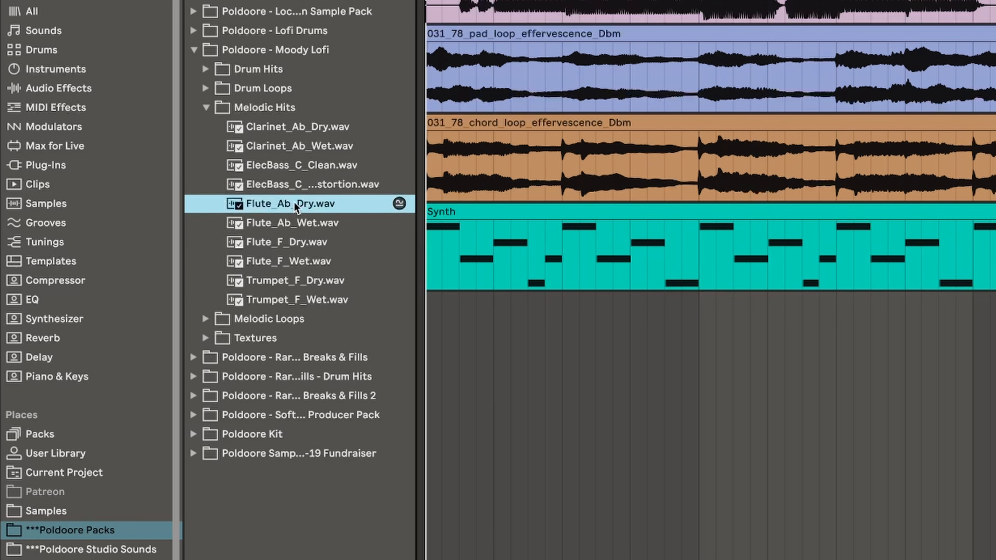
Load Flute_Ab_Dry.wav as the Osc 1 wavetable in Wavetable and start playback
left_click_drag(293, 201, 219, 453)
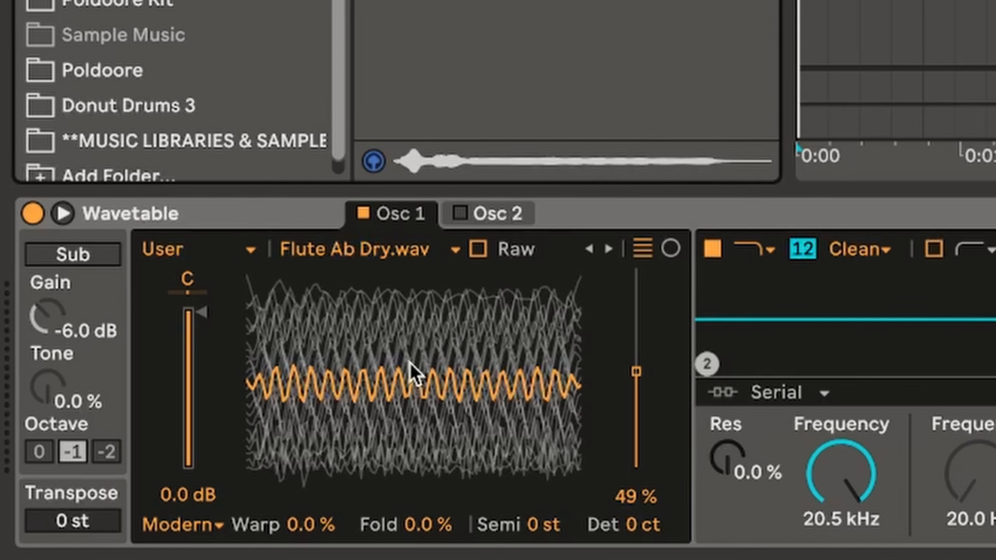
key("space")
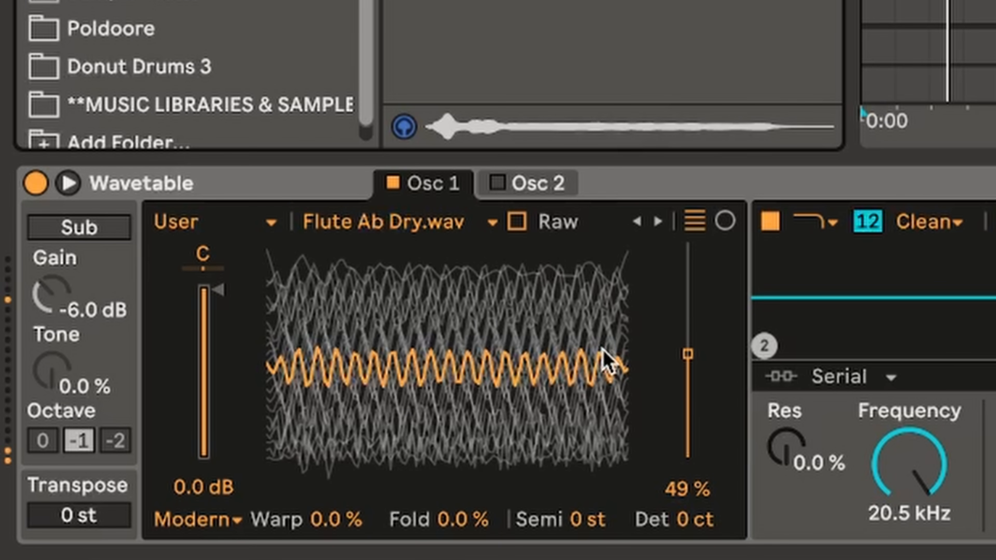
Transpose Osc 1 to -12 st and sweep the flute wavetable position, settling on 47 %
mouse_move(680, 353)
left_mouse_down()
mouse_move(681, 458)
mouse_move(680, 243)
mouse_move(680, 347)
left_mouse_up()
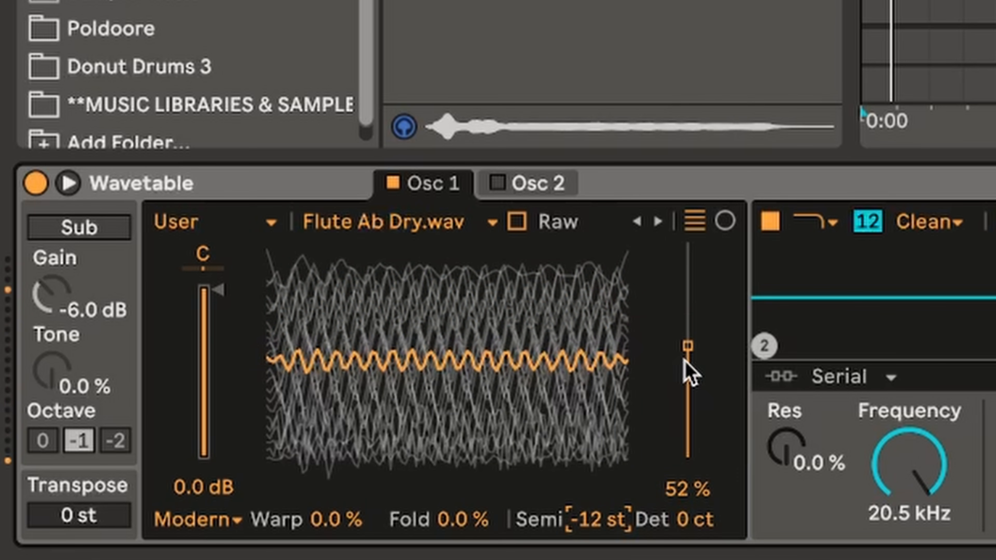
left_click_drag(684, 361, 688, 332)
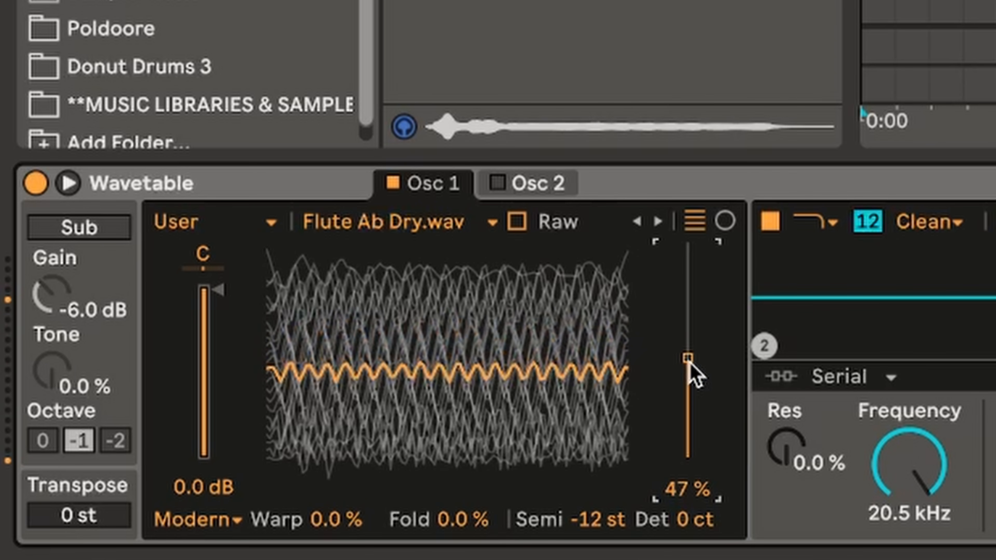
Try a Warp amount on Osc 1, reset it to 0 %, and raise Fold to 91 %
left_click_drag(340, 519, 311, 526)
key("Delete")
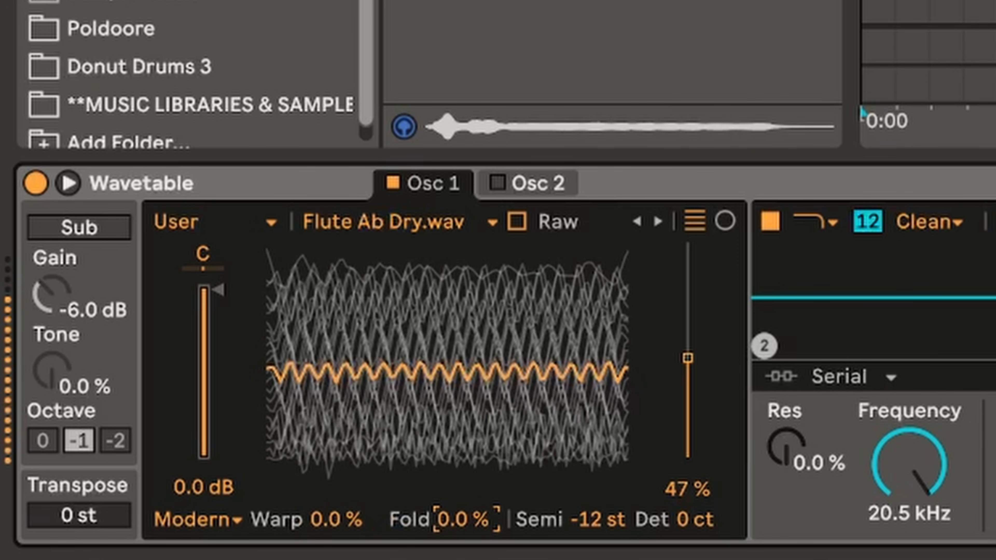
left_click_drag(463, 519, 463, 448)
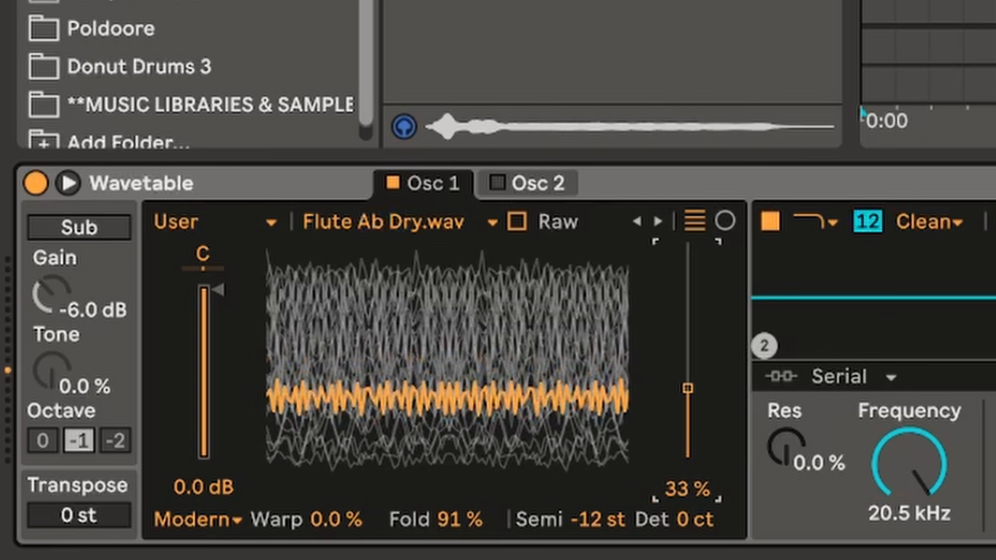
Set Osc 1's wavetable position to 50 % and Fold to 0 %, and shape the Amp envelope with 1.18 s decay and release and -∞ dB sustain
left_click_drag(688, 388, 688, 349)
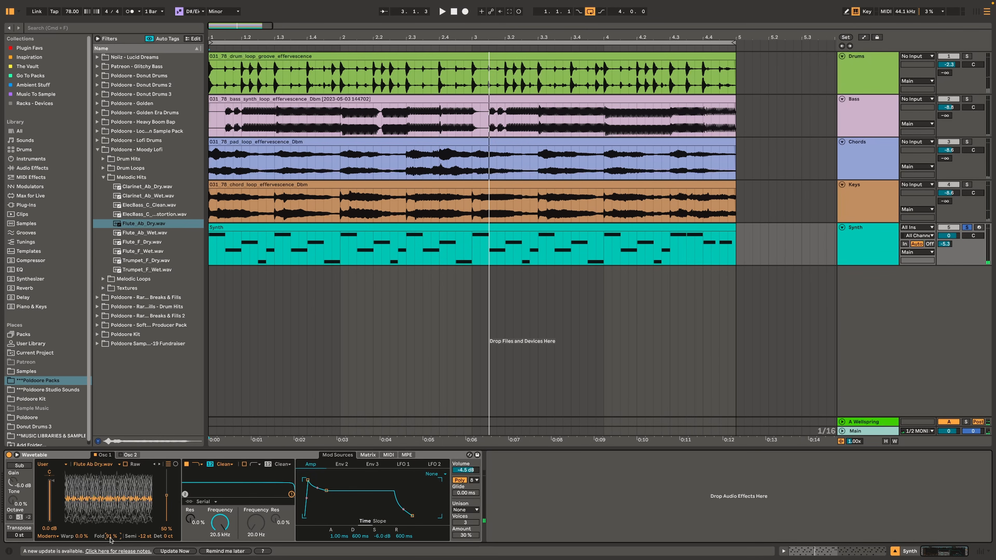
double_click(109, 538)
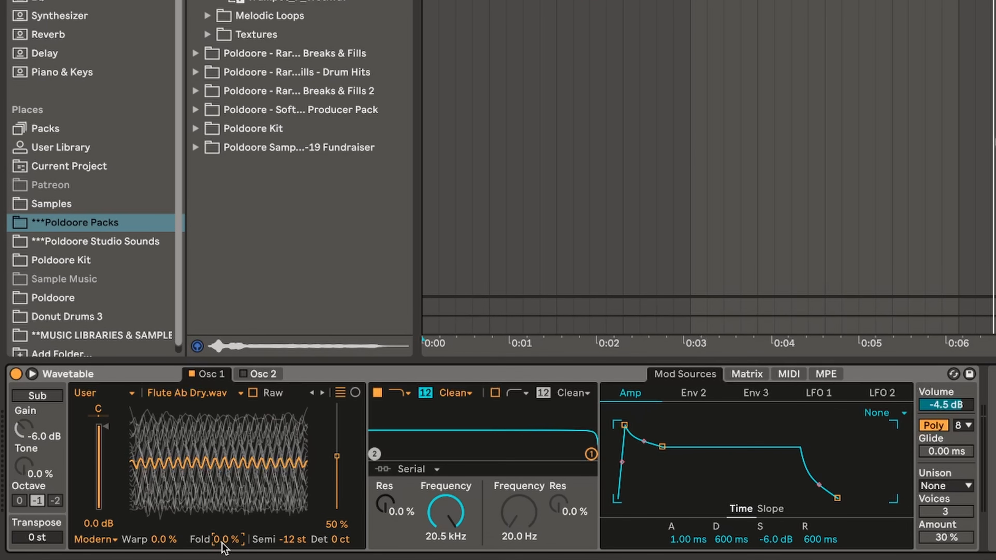
left_click_drag(769, 539, 724, 521)
left_click_drag(816, 541, 816, 521)
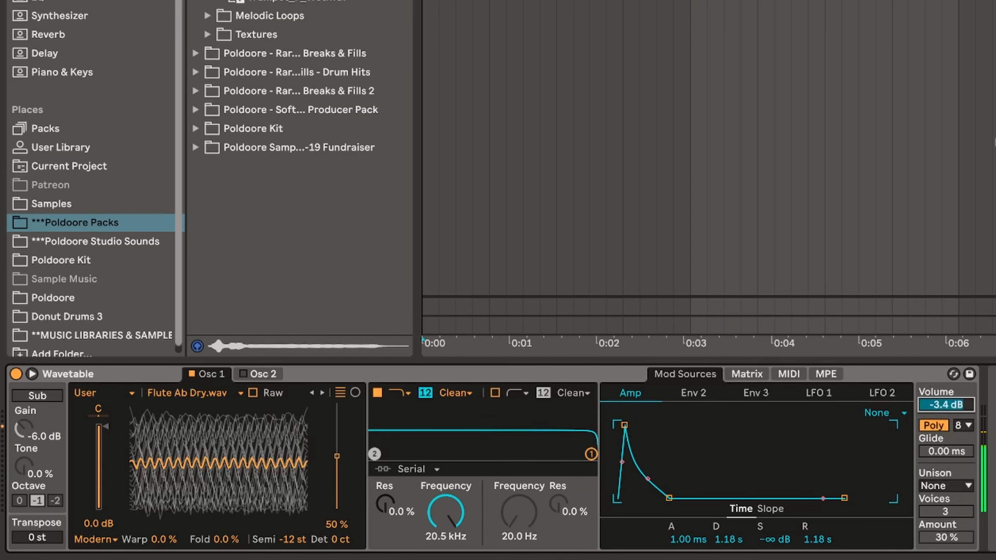
Modulate Osc 1 Warp with the Amp envelope at 23 and Osc 1 Pos with LFO 1 at 45
left_click(761, 377)
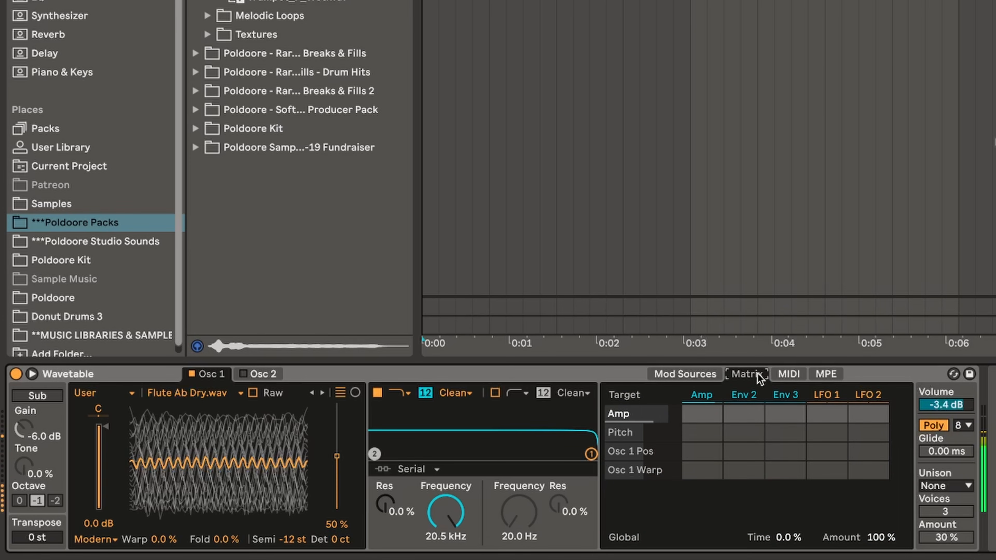
left_click_drag(702, 470, 701, 419)
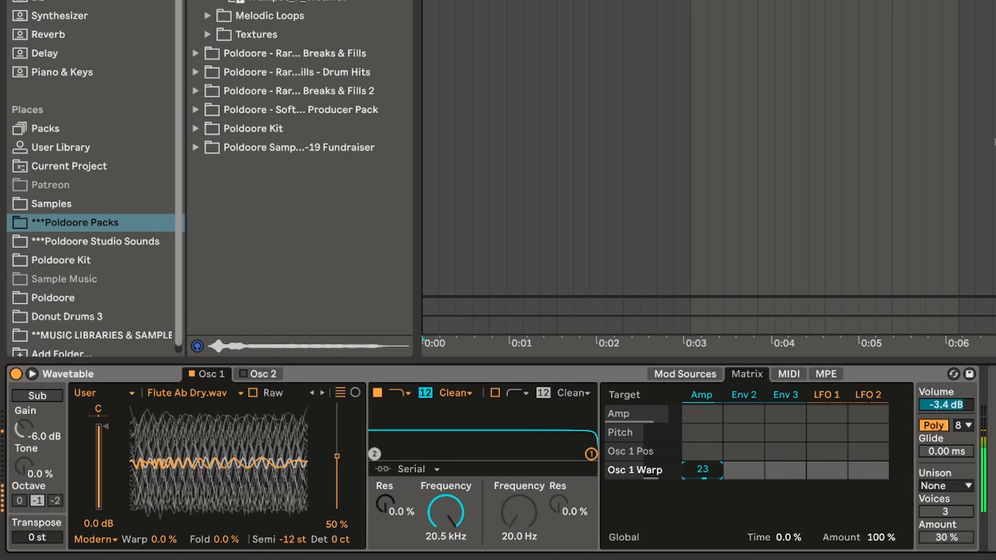
left_click_drag(827, 451, 827, 415)
Turn off retrigger for LFO 1 and slow its rate to 0.08 Hz
left_click(709, 376)
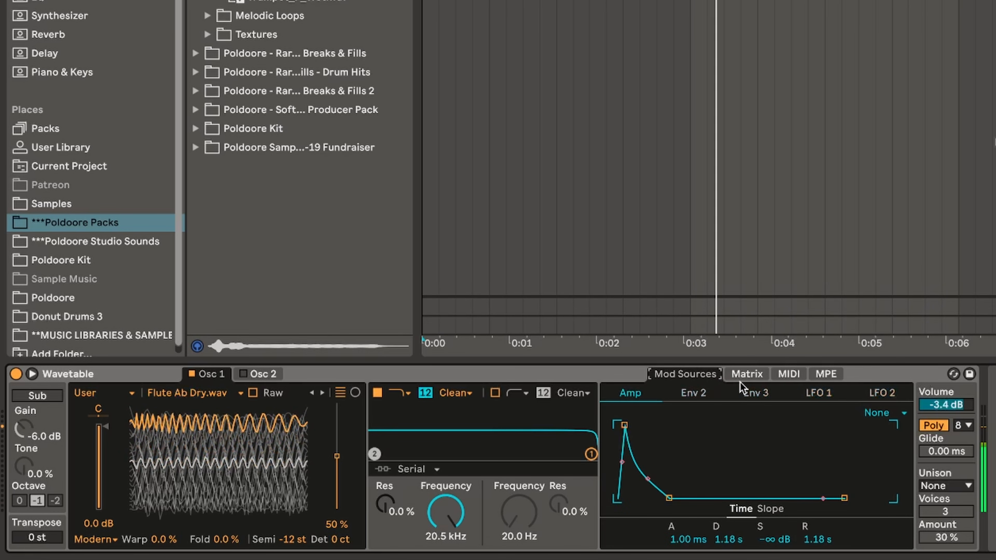
left_click(809, 400)
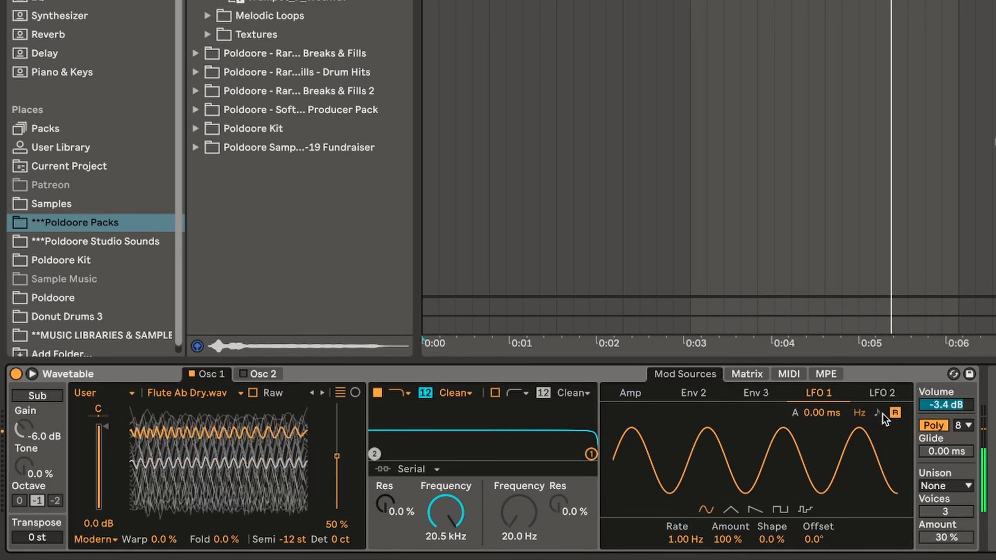
left_click(895, 413)
mouse_move(685, 539)
left_mouse_down()
mouse_move(685, 553)
mouse_move(686, 536)
left_mouse_up()
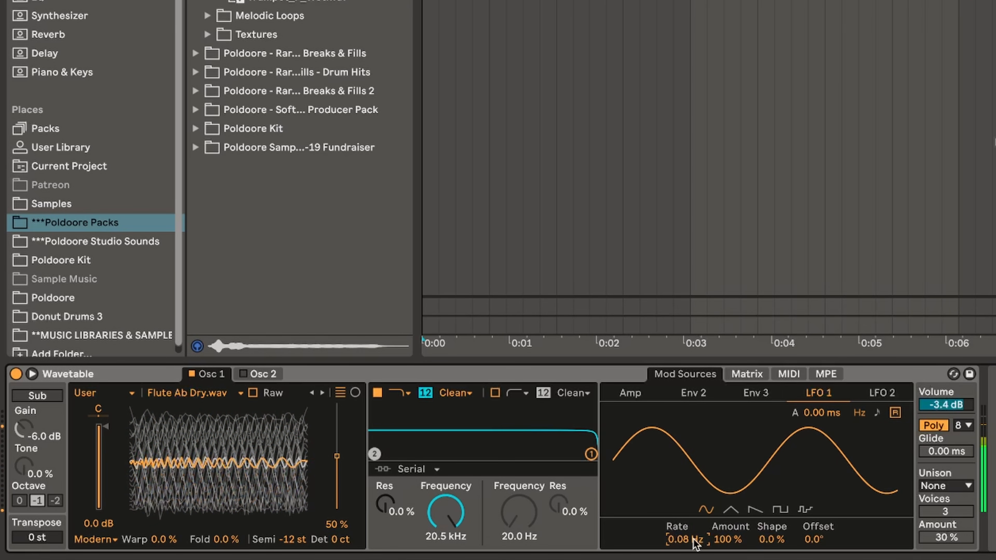
Reduce LFO 1's modulation of Osc 1 Pos to 36 and set the wavetable position to 46 %
left_click(758, 378)
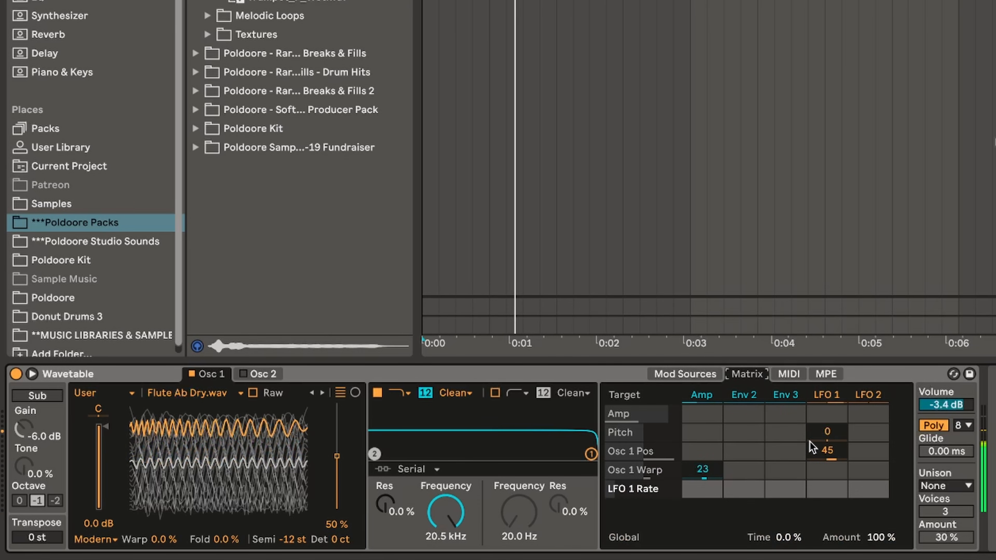
left_click_drag(825, 450, 825, 459)
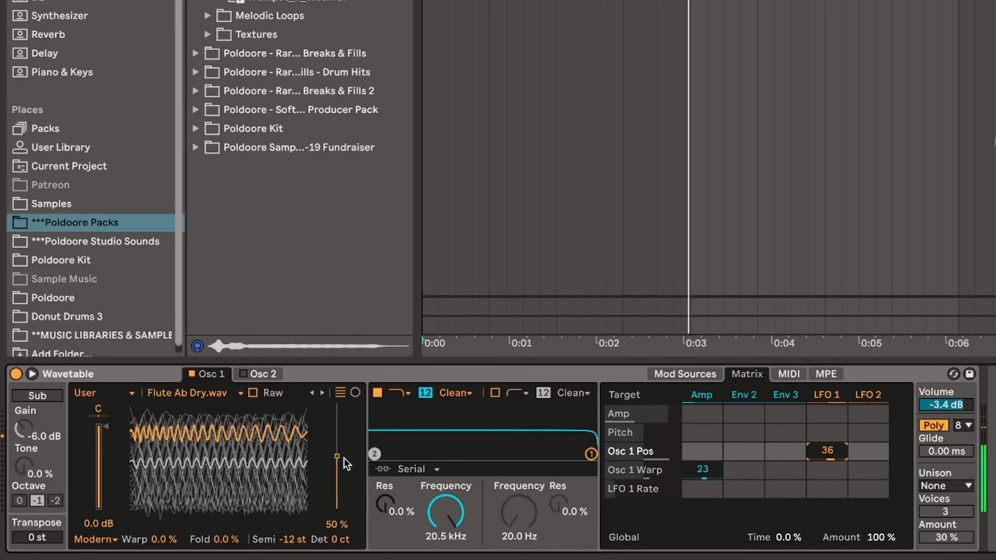
left_click_drag(337, 457, 337, 462)
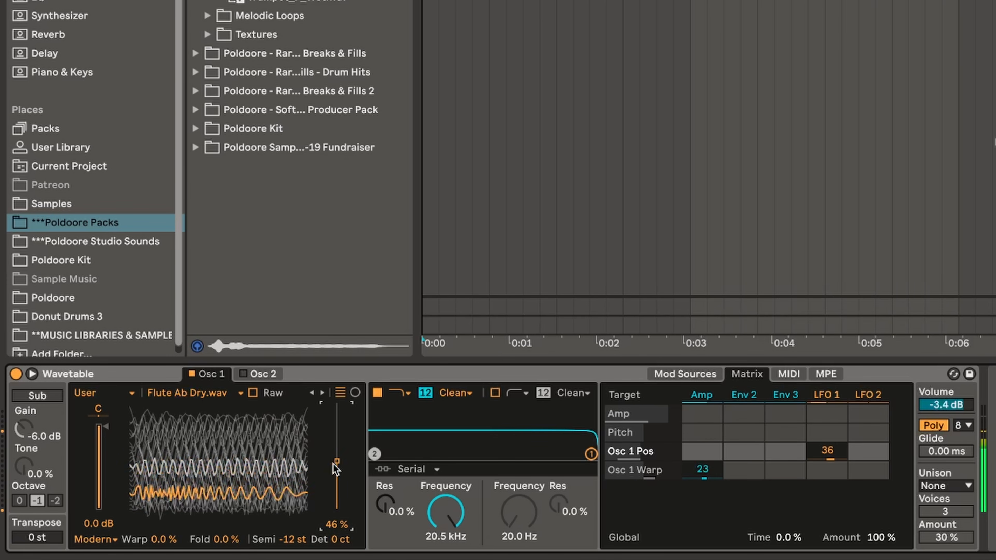
Modulate Osc 1 Fold with LFO 2 at 50, and give LFO 2 a random waveform without retrigger at 2.02 Hz and 69 % amount
left_click(230, 541)
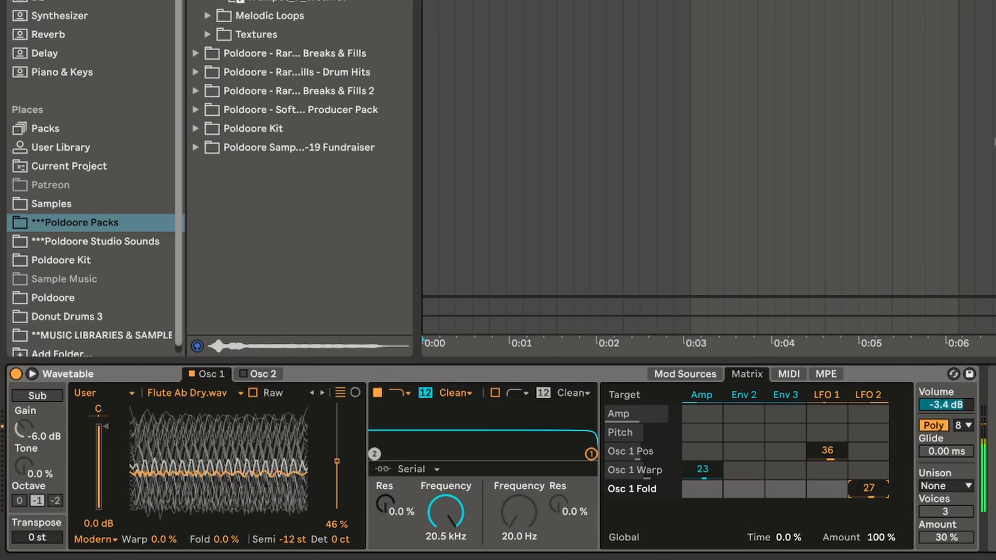
left_click_drag(868, 488, 869, 491)
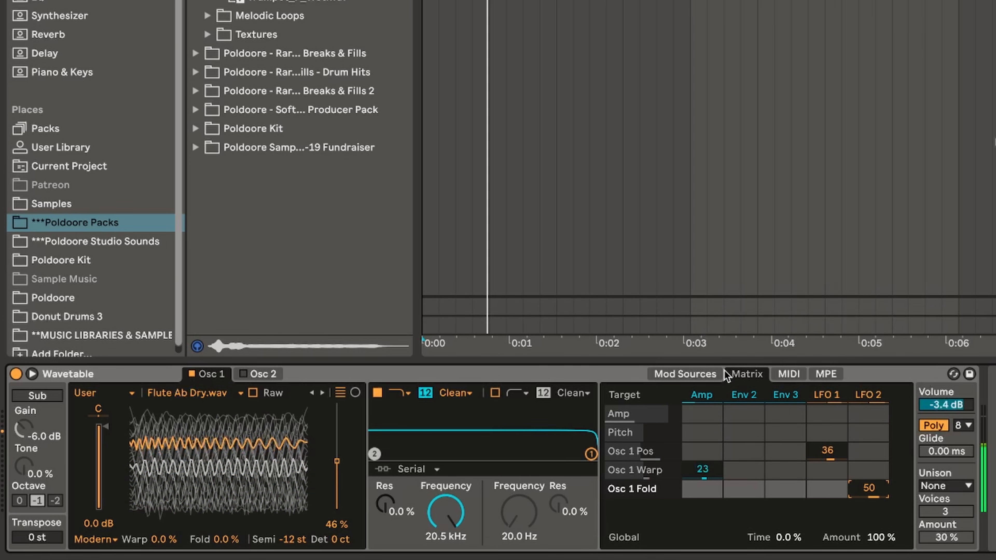
left_click(697, 369)
left_click(883, 394)
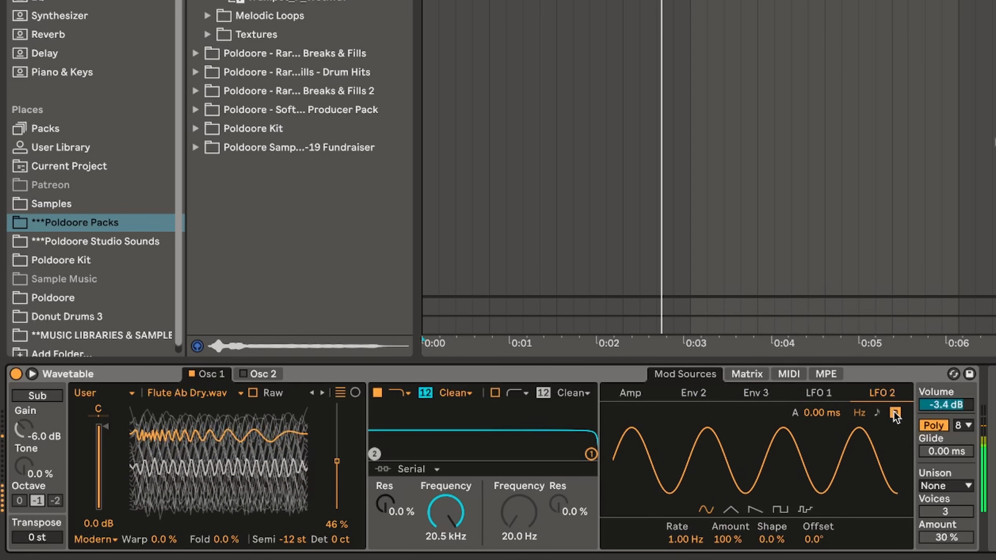
left_click(805, 509)
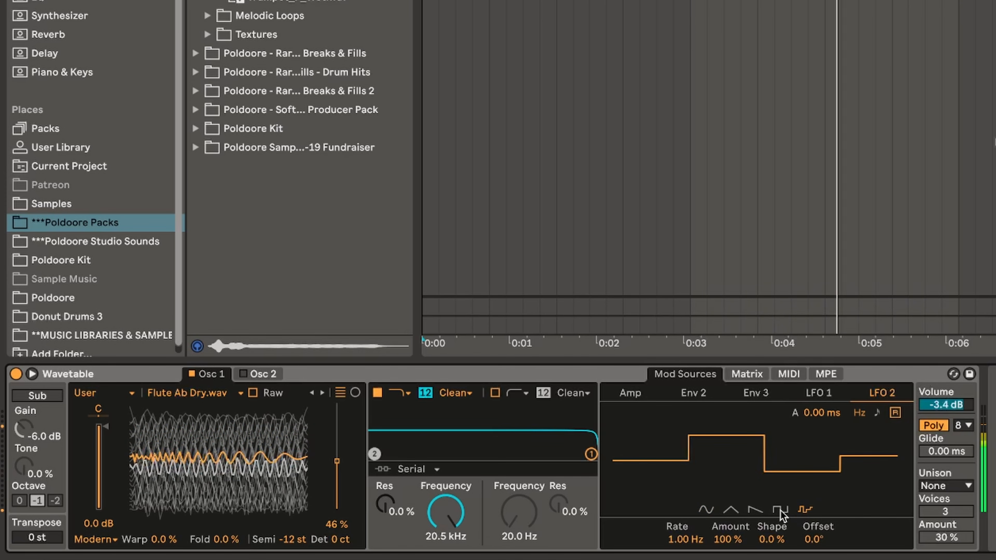
left_click_drag(685, 539, 739, 547)
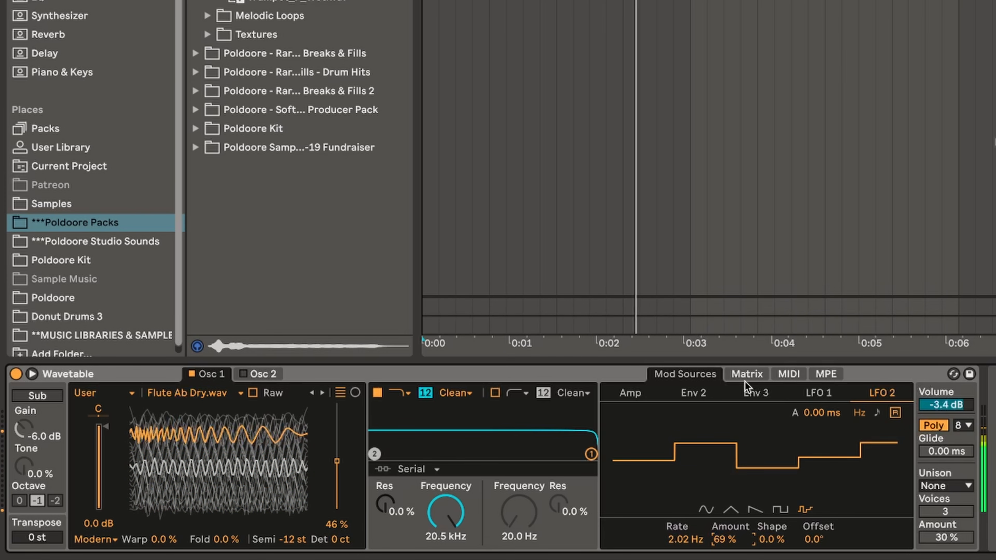
Adjust the modulation amounts to 38 for LFO 2 on Fold, 41 for Amp on Warp and 14 for LFO 1 on Pos
left_click(746, 375)
mouse_move(869, 489)
left_mouse_down()
mouse_move(868, 470)
mouse_move(868, 490)
left_mouse_up()
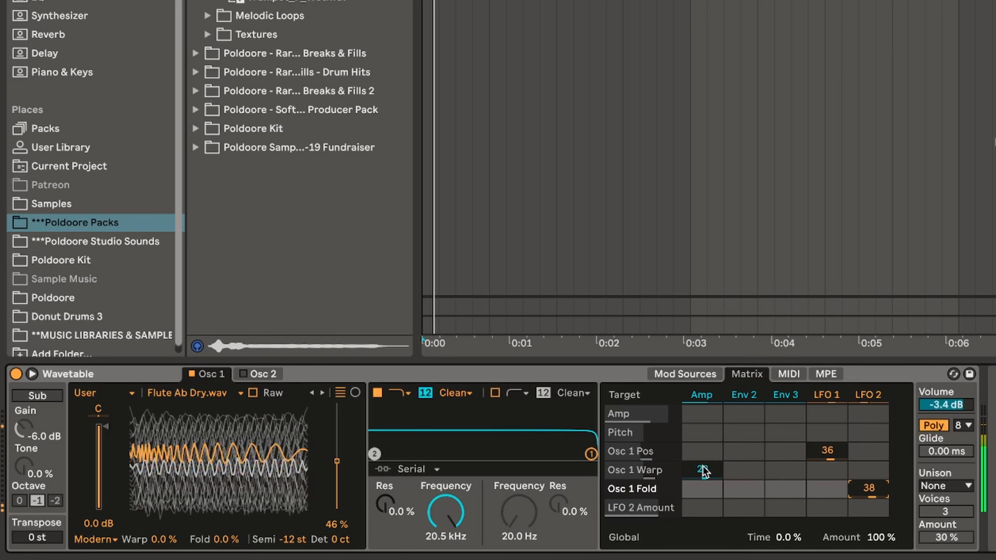
left_click_drag(702, 470, 703, 462)
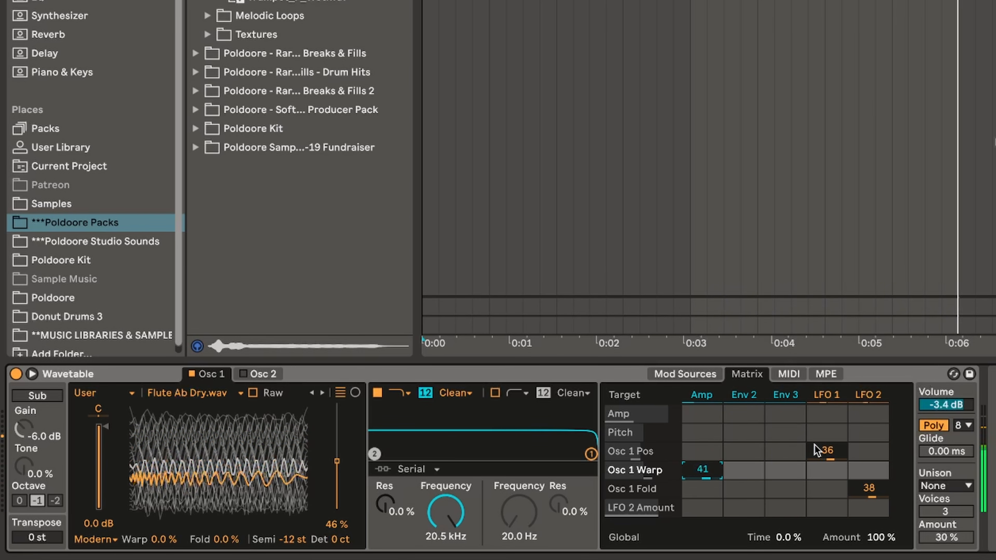
mouse_move(827, 451)
left_mouse_down()
mouse_move(827, 433)
mouse_move(827, 457)
left_mouse_up()
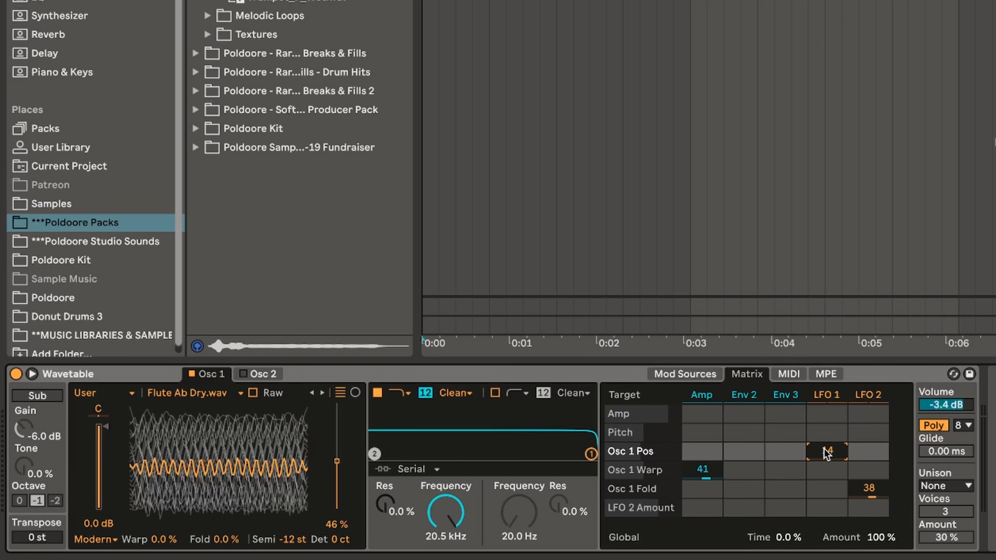
Add LFO 1 Rate as a modulation target and modulate it with Env 3 at 70
left_click(708, 376)
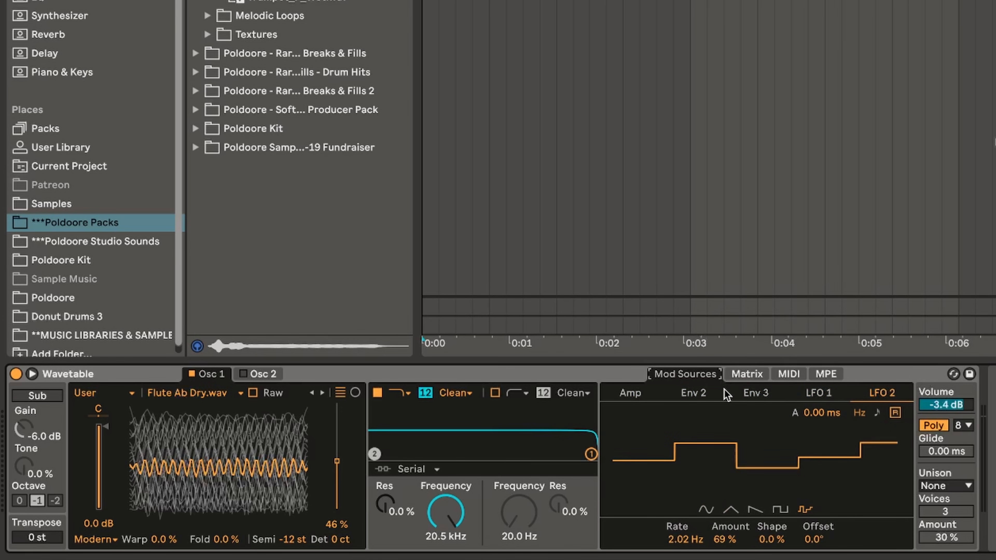
left_click(820, 393)
left_click(683, 539)
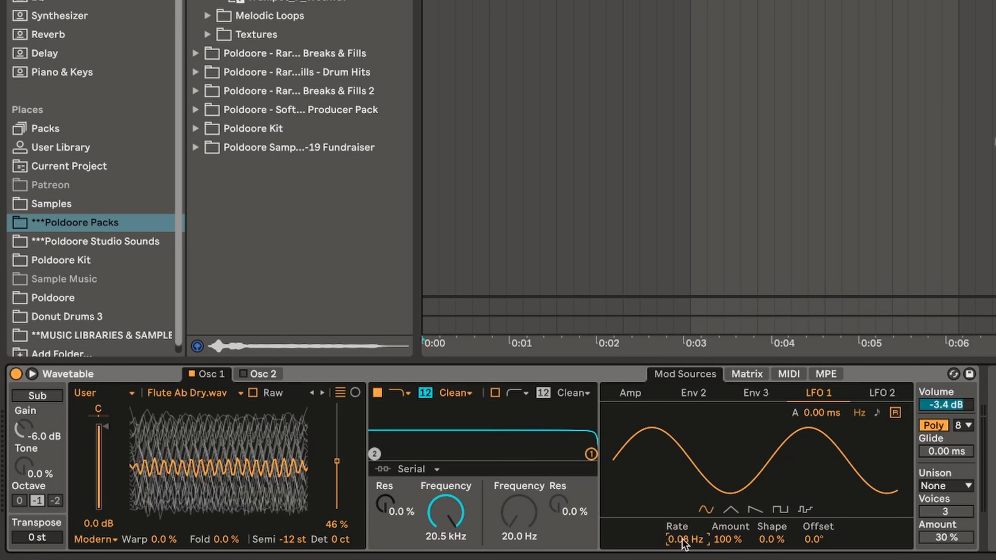
left_click(756, 377)
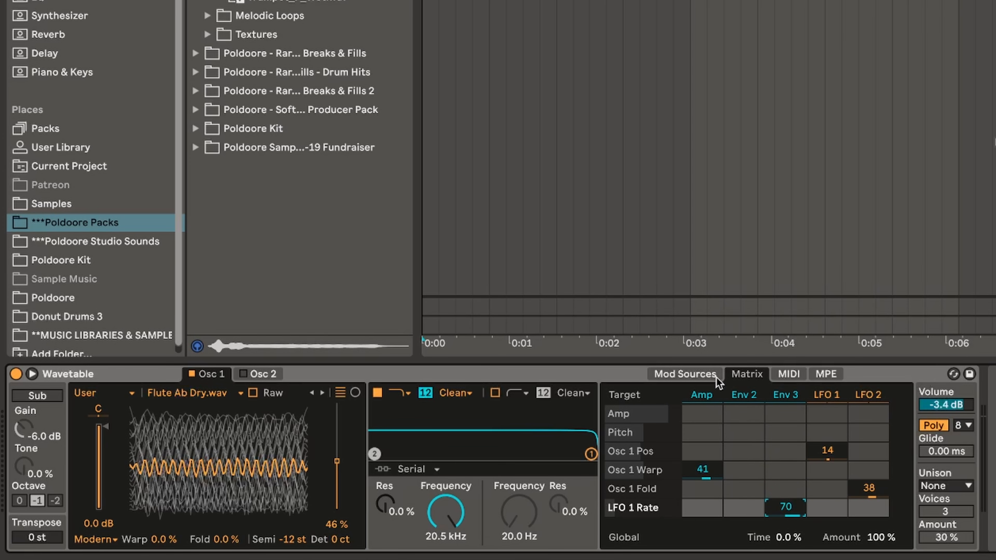
Shape Env 3 with a 0.75 ms attack, 41.1 ms decay and 41 % sustain
left_click(716, 377)
left_click(745, 394)
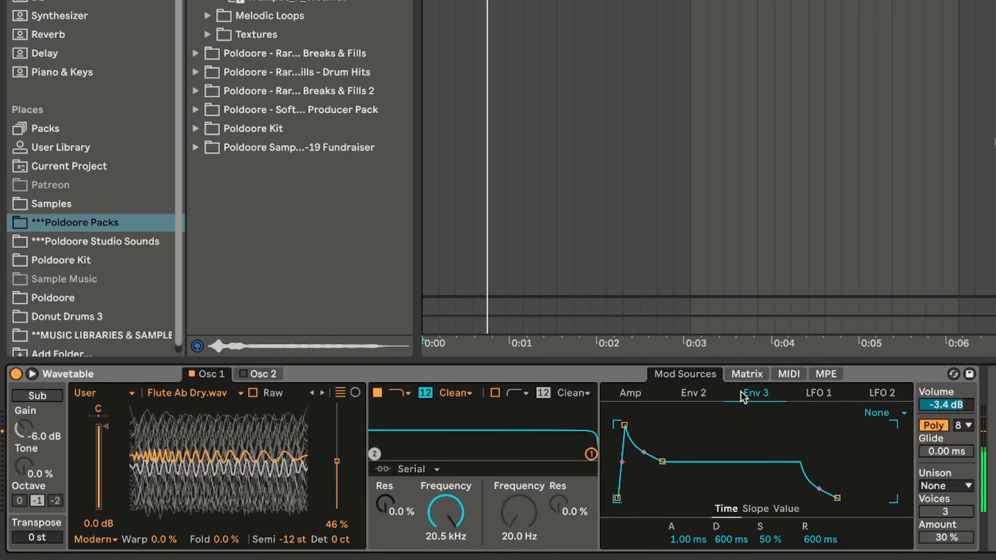
left_click_drag(688, 540, 732, 553)
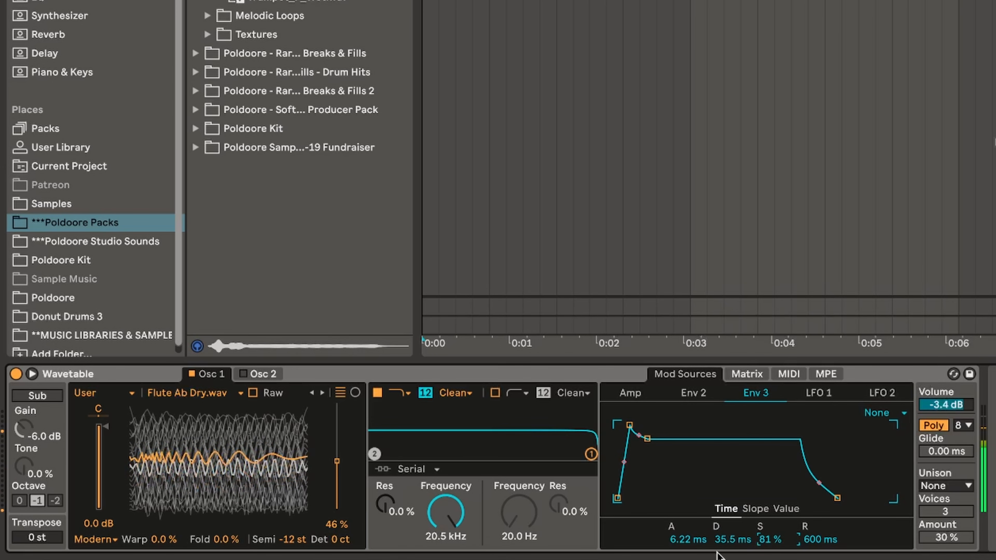
left_click_drag(721, 541, 695, 557)
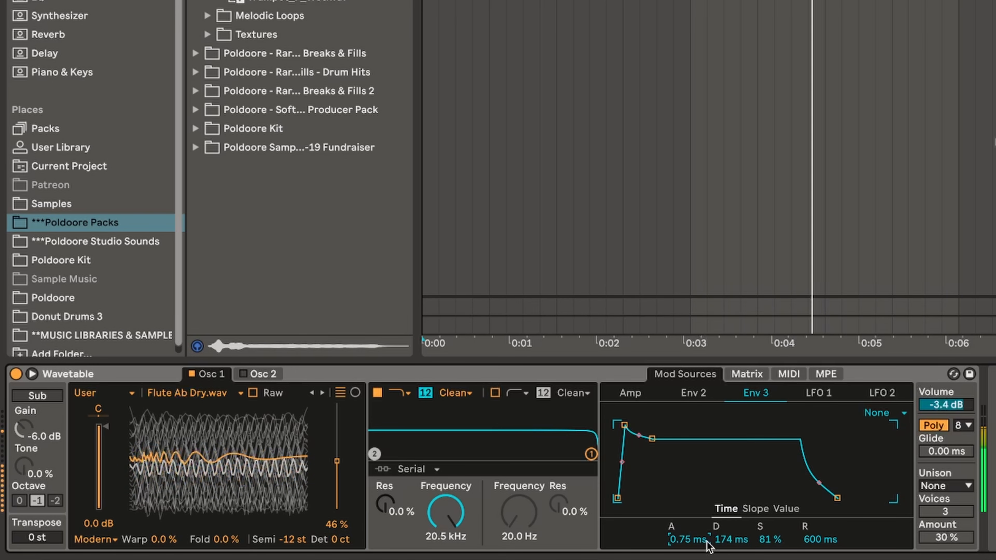
left_click_drag(763, 539, 764, 546)
left_click_drag(770, 539, 769, 550)
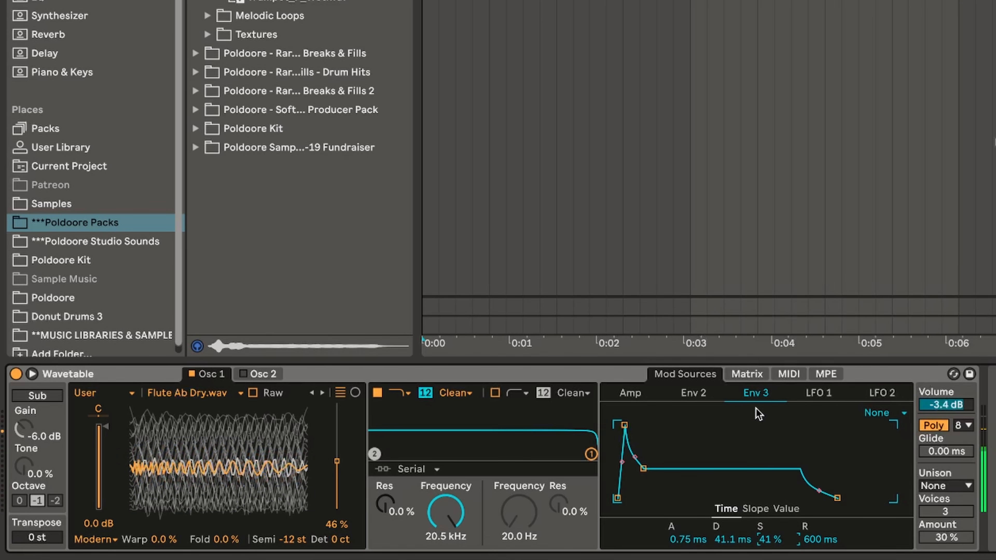
Set Env 3's modulation of LFO 1 Rate to -30 and the global modulation amount to 83 %
left_click(747, 375)
left_click(785, 498)
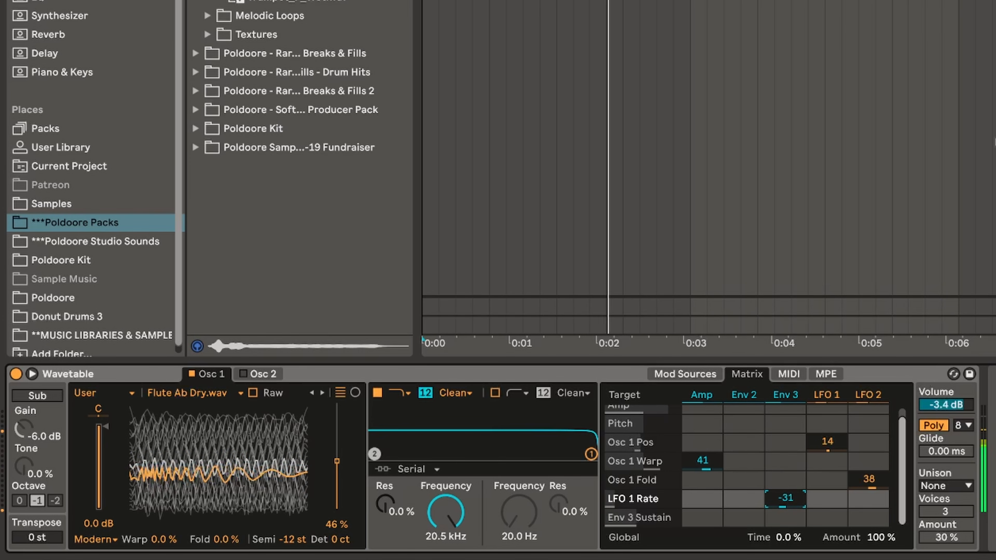
left_click_drag(786, 497, 786, 496)
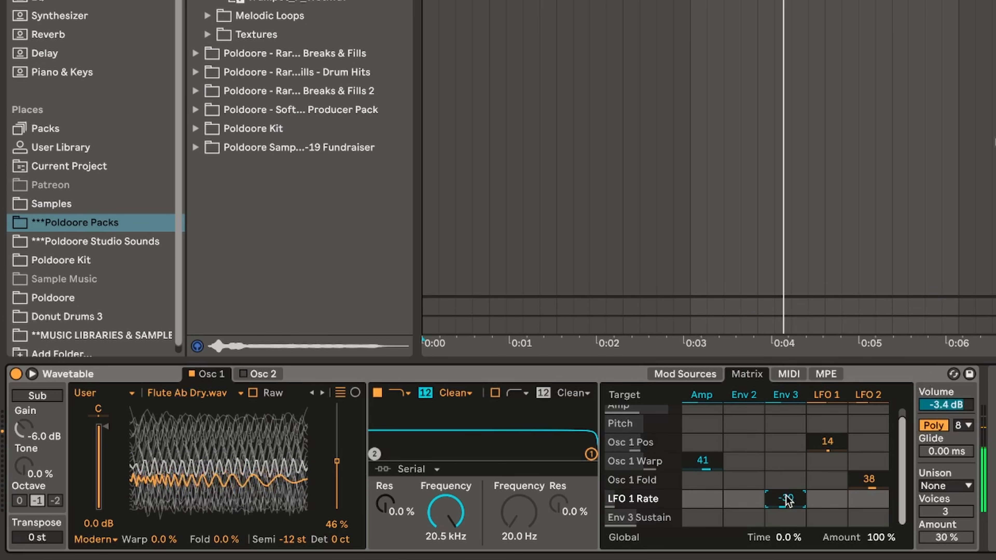
left_click_drag(882, 536, 883, 539)
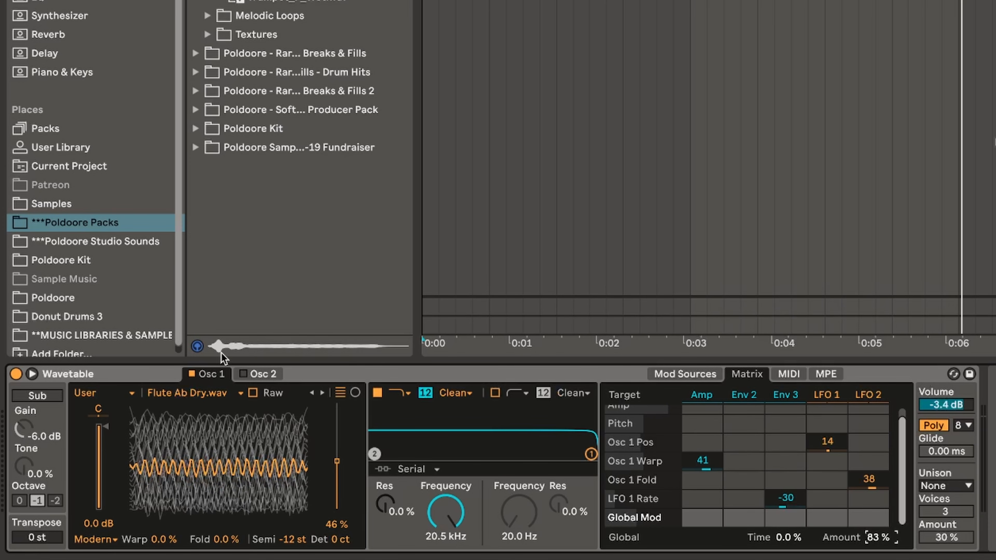
Audition Clarinet Ab Dry.wav, ElecBass C Clean.wav and Flute Ab Dry.wav as the Osc 1 wavetable
left_click(208, 392)
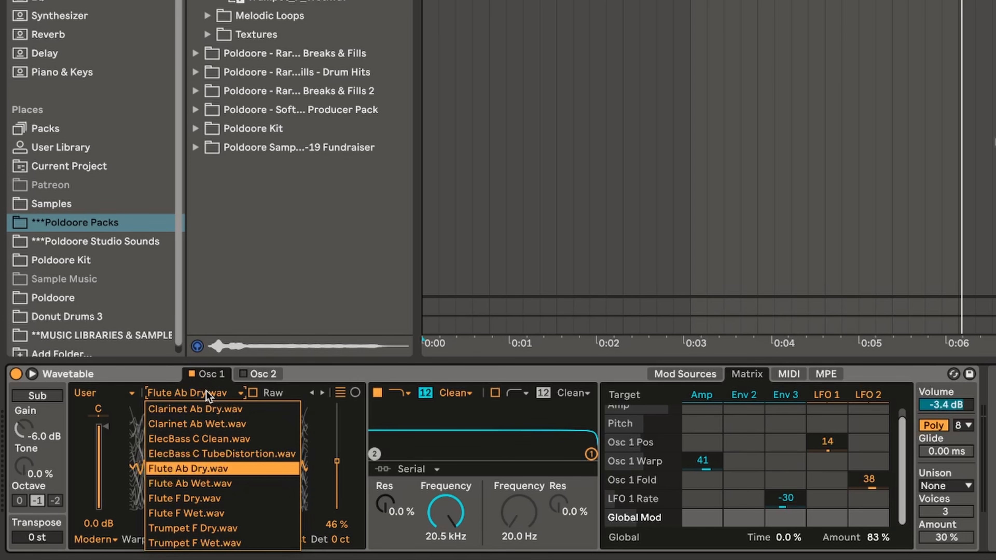
left_click(206, 407)
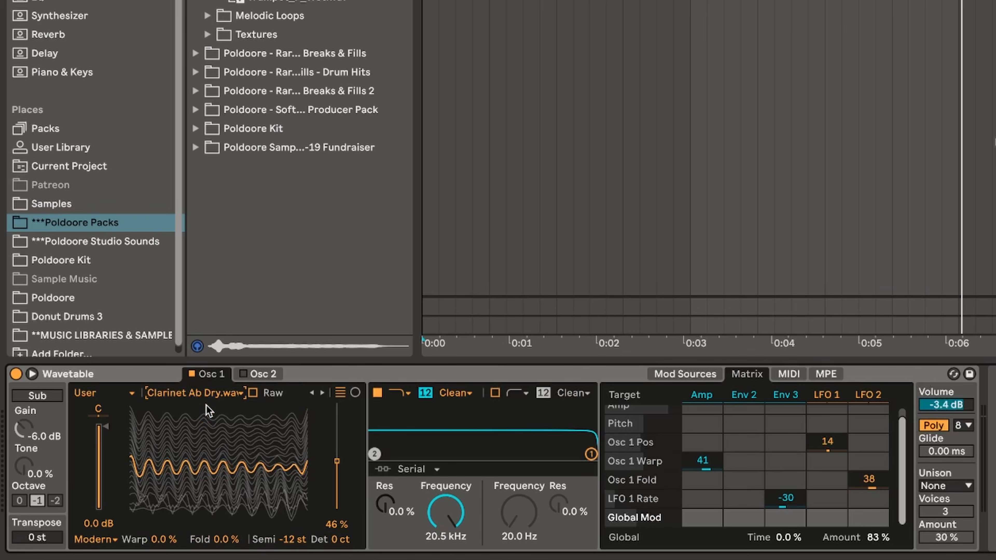
left_click(211, 395)
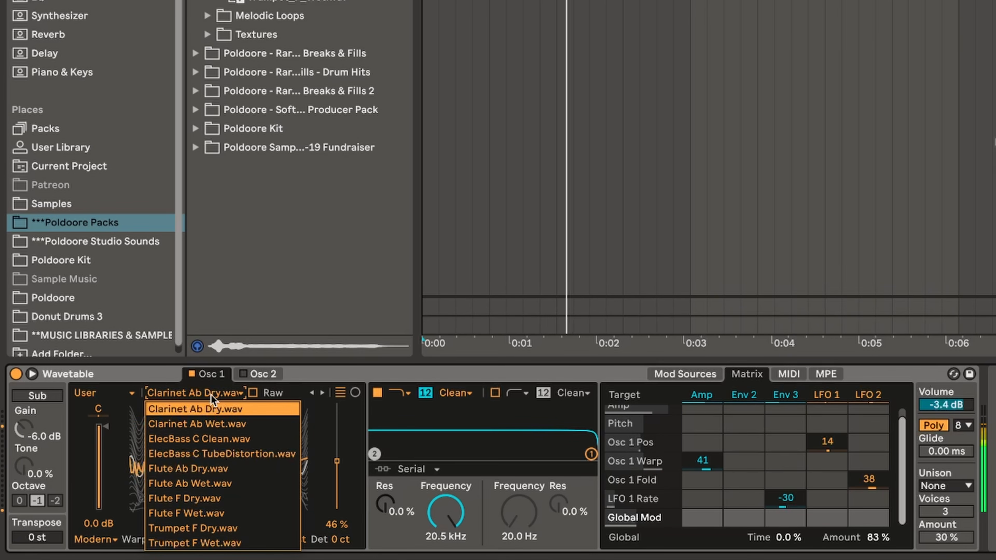
left_click(214, 434)
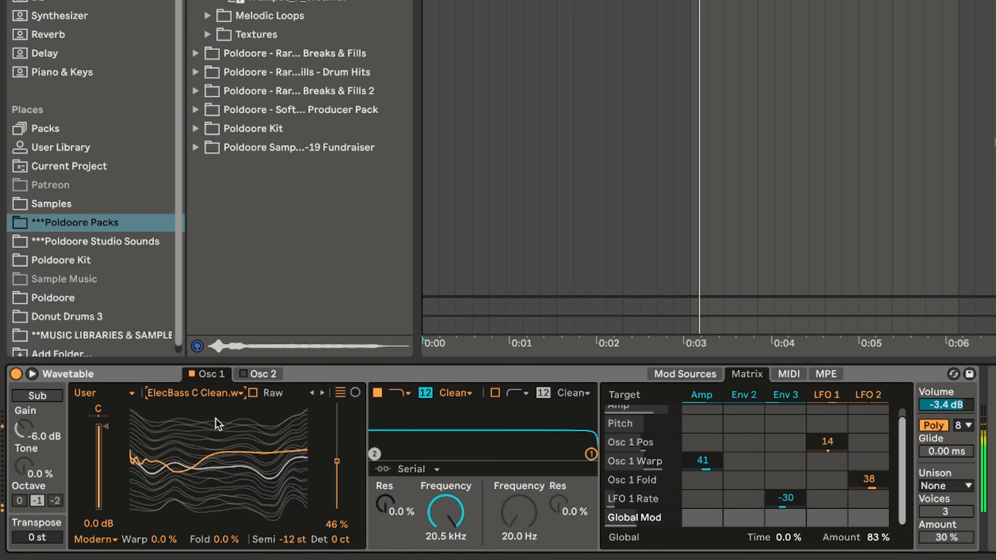
left_click(214, 394)
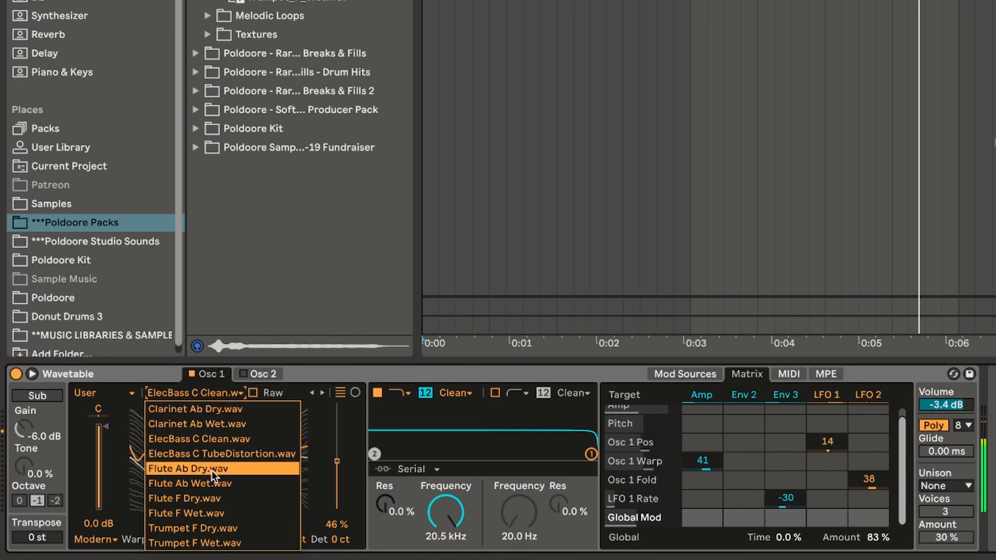
left_click(212, 471)
Load Trumpet F Dry.wav as the Osc 1 wavetable and restart playback
left_click(212, 395)
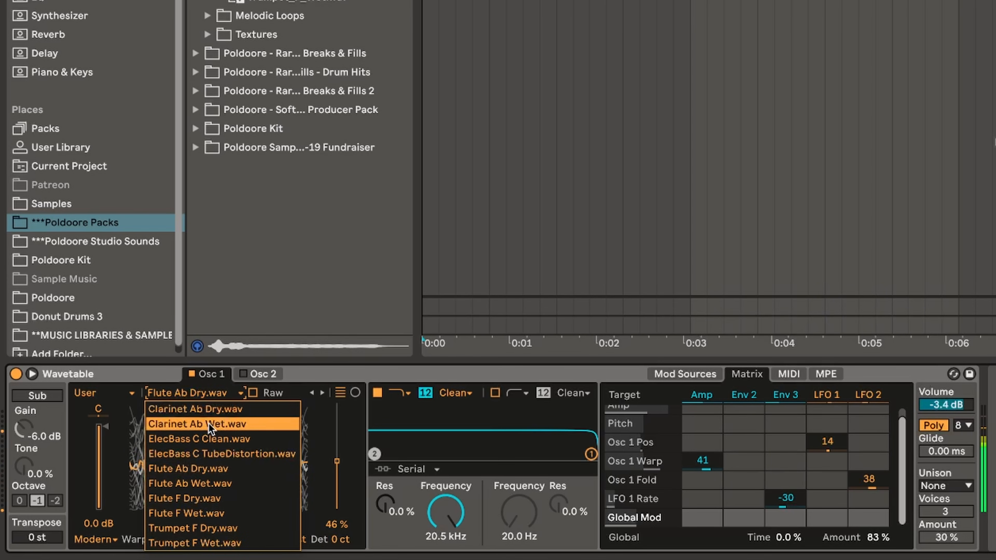
left_click(203, 527)
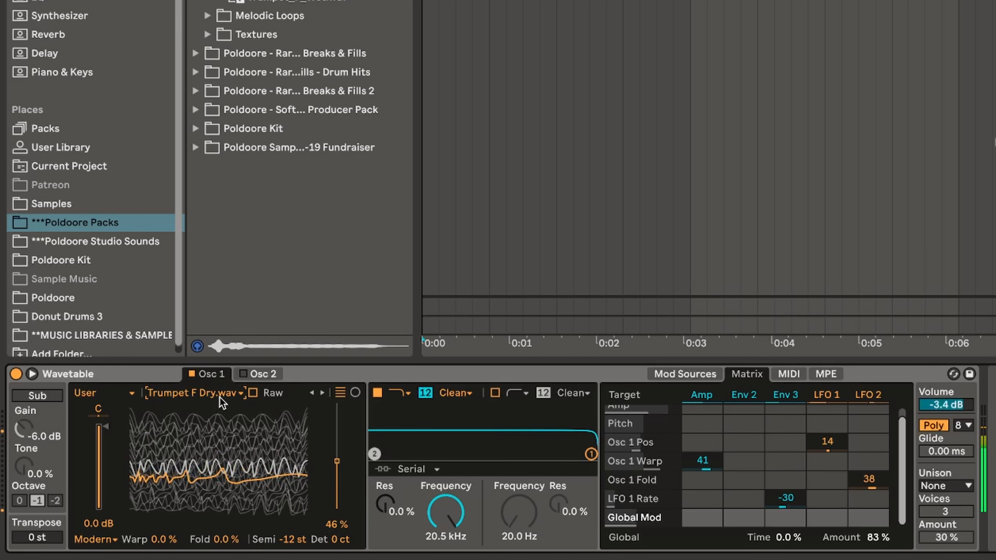
key("space")
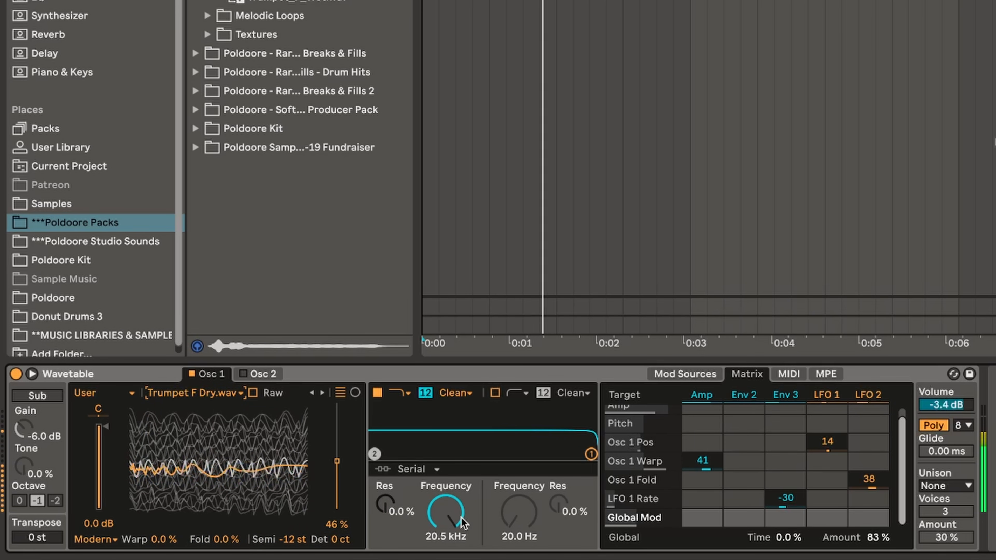
Set Filter 1 to 1.46 kHz with a 24 dB slope and the MS2 circuit at 5.62 dB drive
left_click_drag(446, 512, 446, 551)
left_click(419, 394)
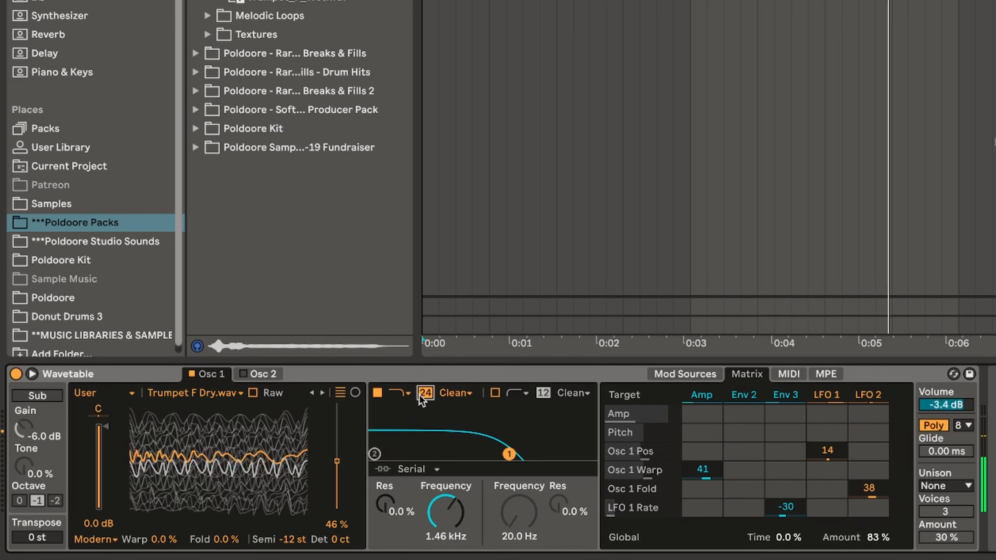
left_click(449, 397)
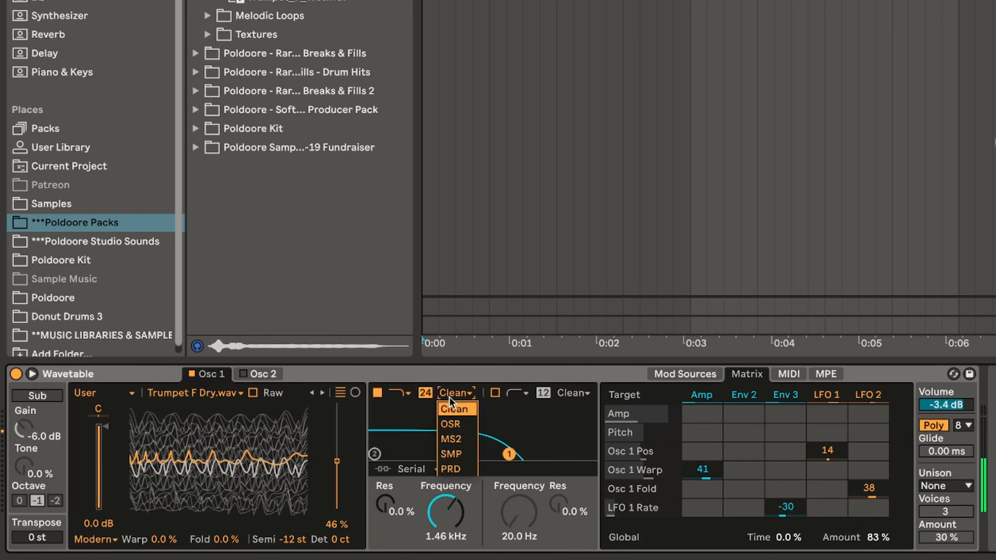
left_click(453, 439)
left_click_drag(396, 538, 396, 532)
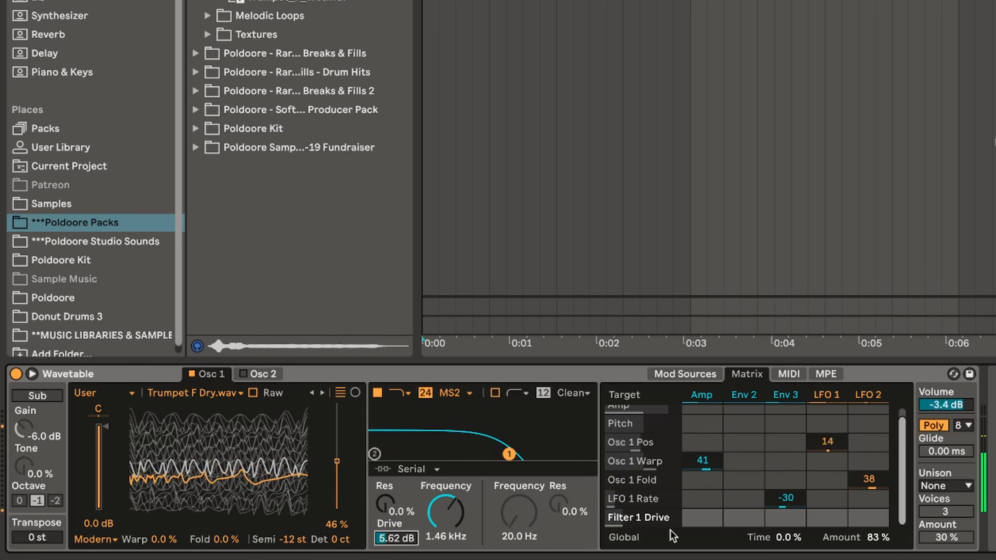
Modulate Filter 1 Freq with Amp at 50, setting the filter's frequency to 755 Hz and resonance to 28 %
left_click(441, 509)
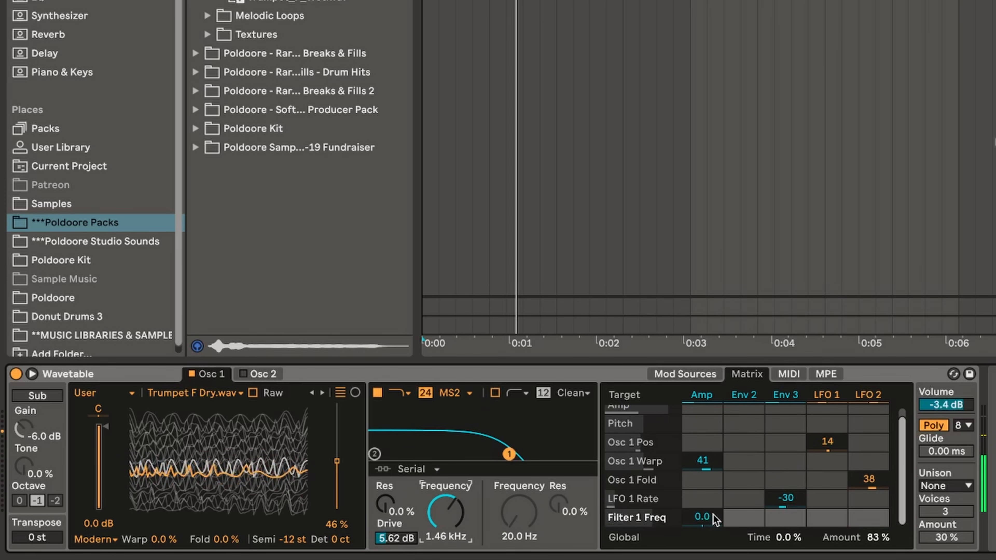
left_click_drag(712, 516, 712, 492)
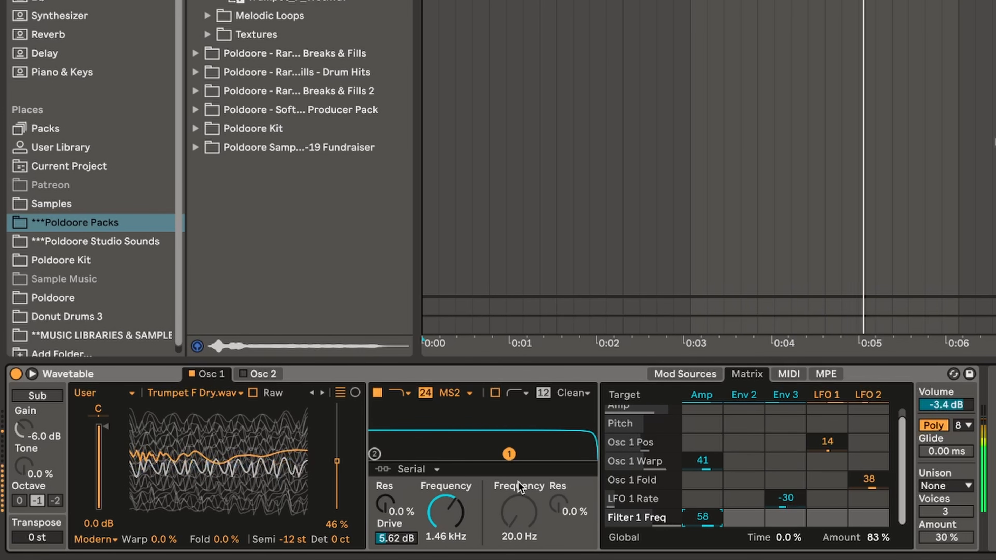
left_click_drag(389, 500, 388, 494)
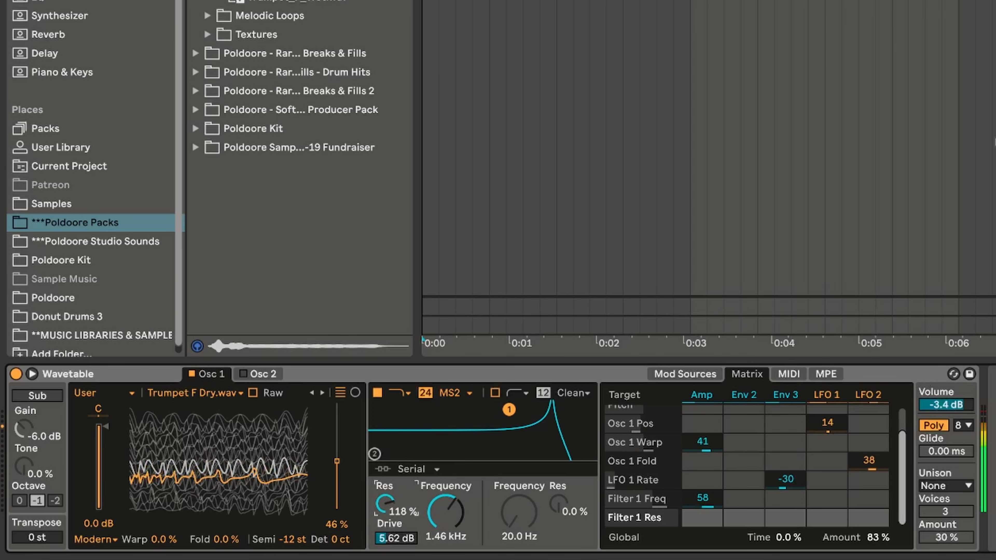
left_click_drag(391, 495, 436, 515)
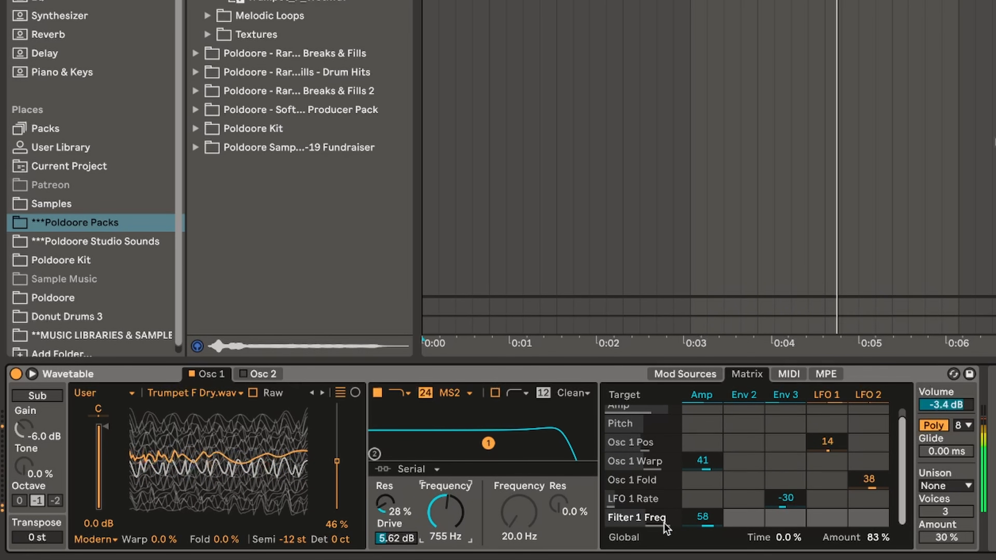
left_click_drag(708, 519, 708, 525)
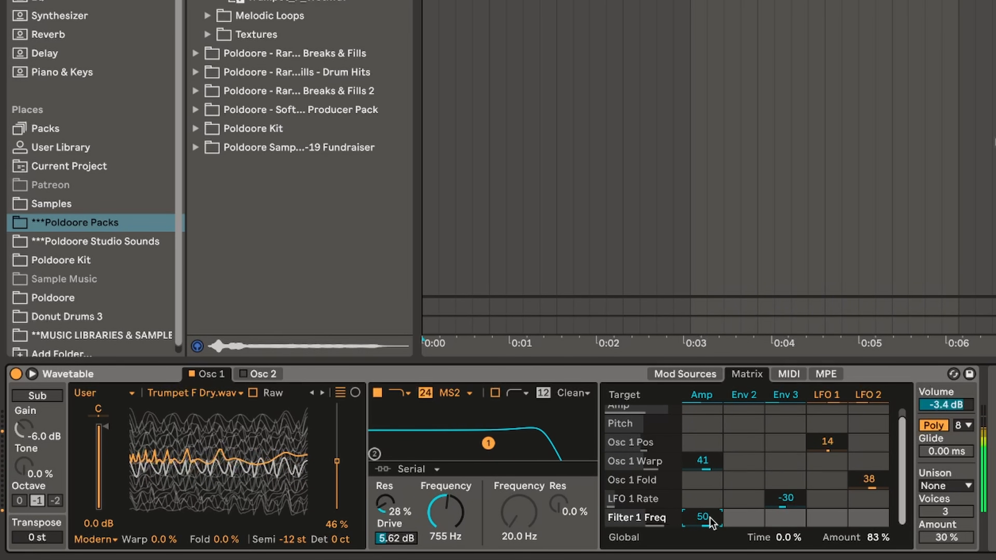
Set Wavetable's volume to -4.8 dB and add an EQ Eight with its high cut at 10.9 kHz
left_click_drag(955, 407, 955, 409)
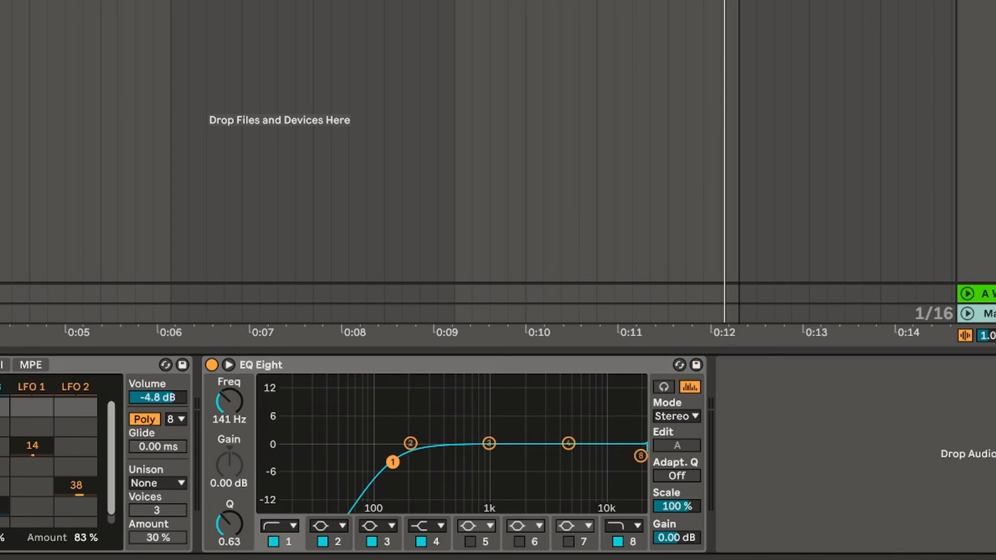
left_click_drag(643, 456, 608, 449)
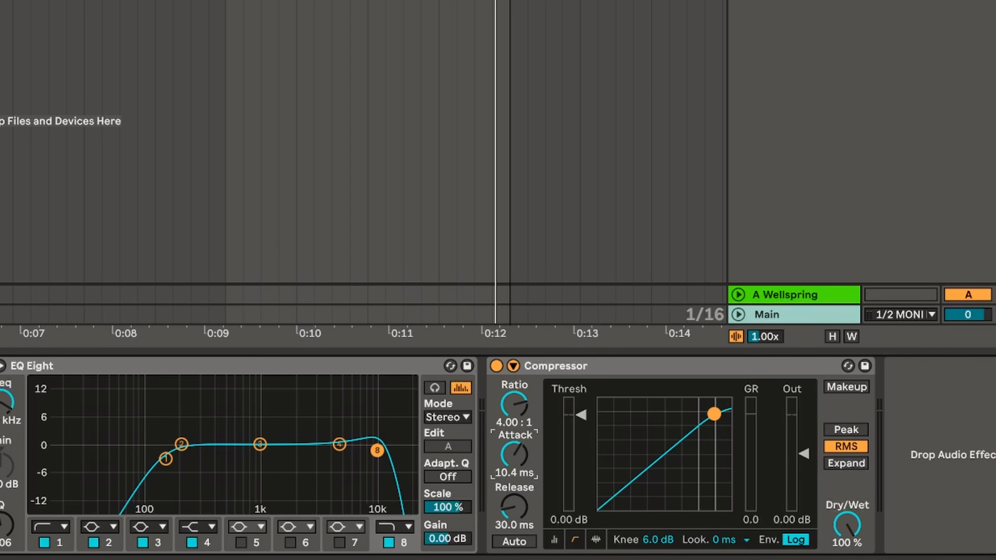
Set the Compressor after EQ Eight to a -16.4 dB threshold with automatic release while the synth plays
key("space")
left_click_drag(580, 415, 580, 460)
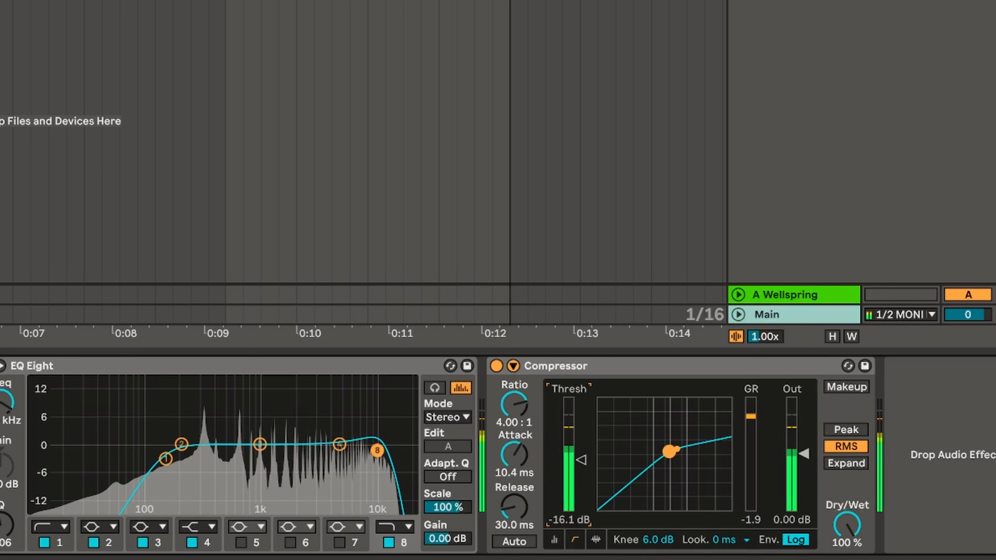
left_click(521, 541)
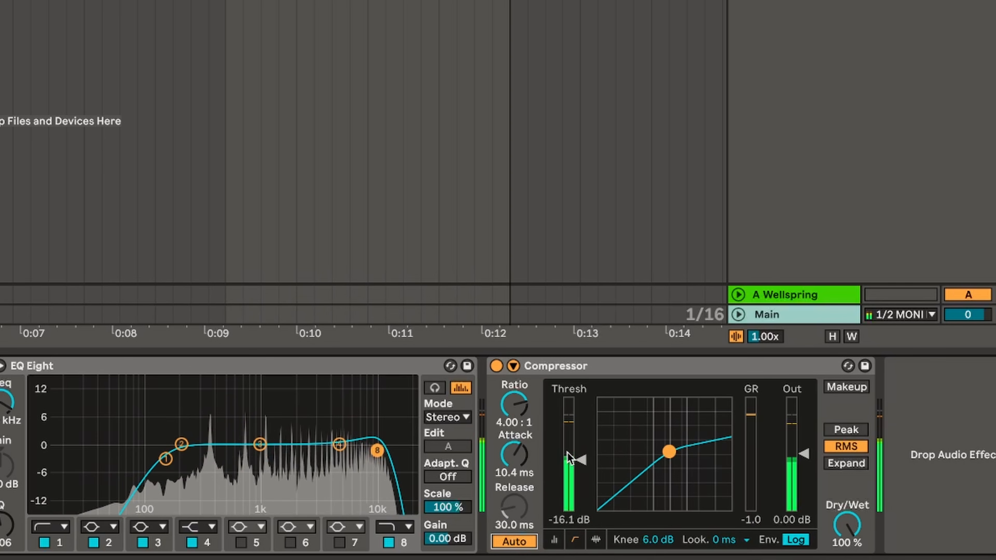
left_click_drag(581, 460, 582, 463)
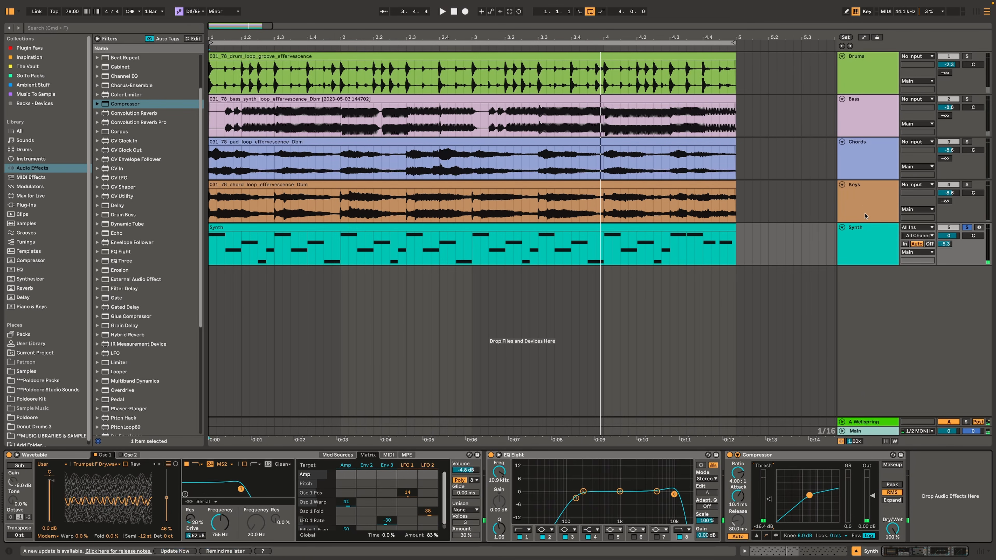
Copy the drum-sidechained Compressor from the Keys track to the end of the Synth track's device chain and play the result
left_click(865, 215)
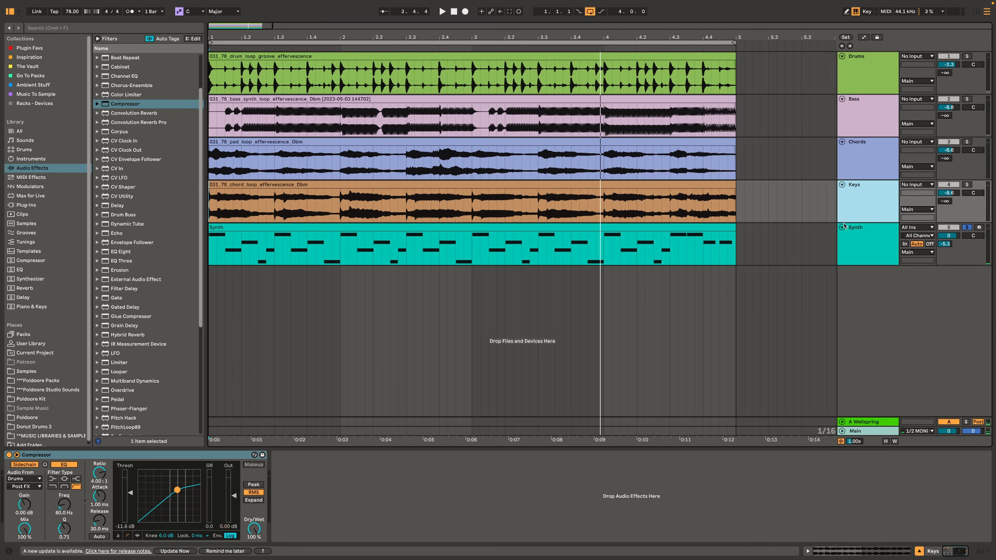
left_click(596, 325)
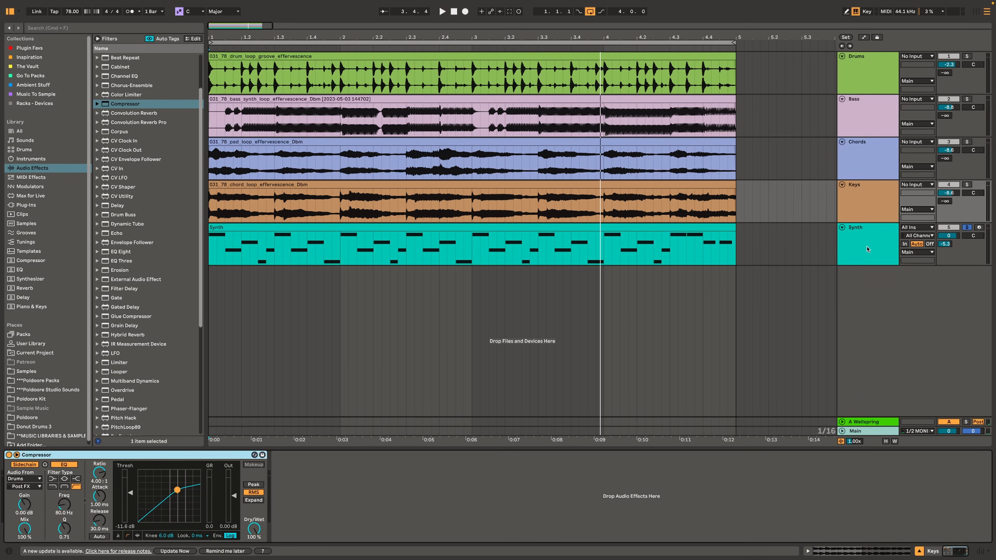
left_click(867, 249)
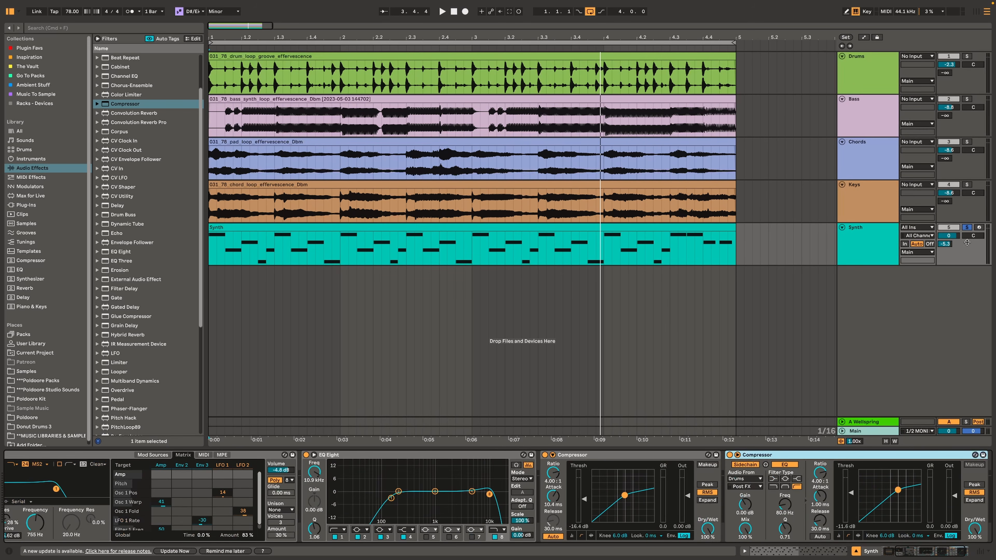
key("space")
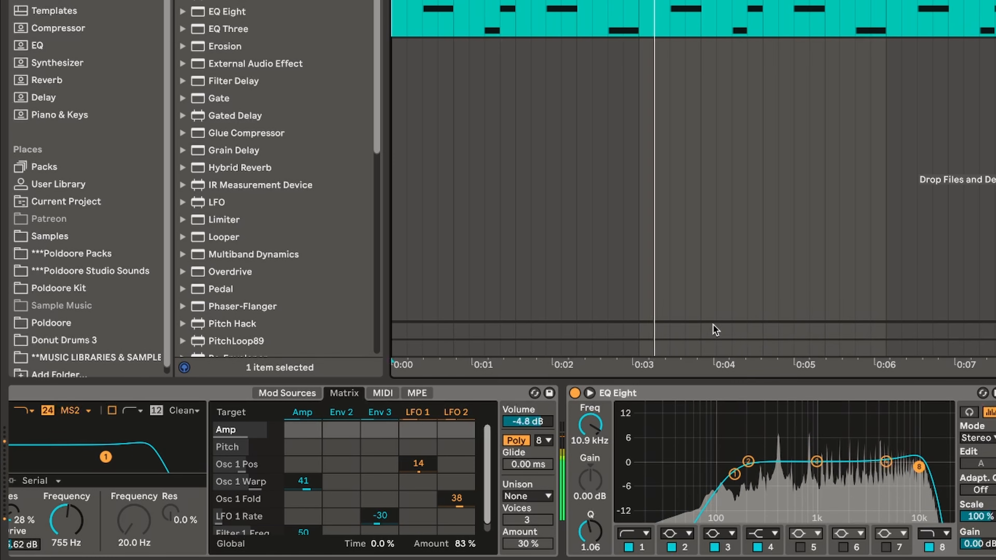
Set Amp modulation to 73 on Osc 1 Warp and 41 on Filter 1 Freq, with the filter frequency at 1.72 kHz
left_click_drag(307, 476, 306, 456)
scroll(307, 477, "left", 6)
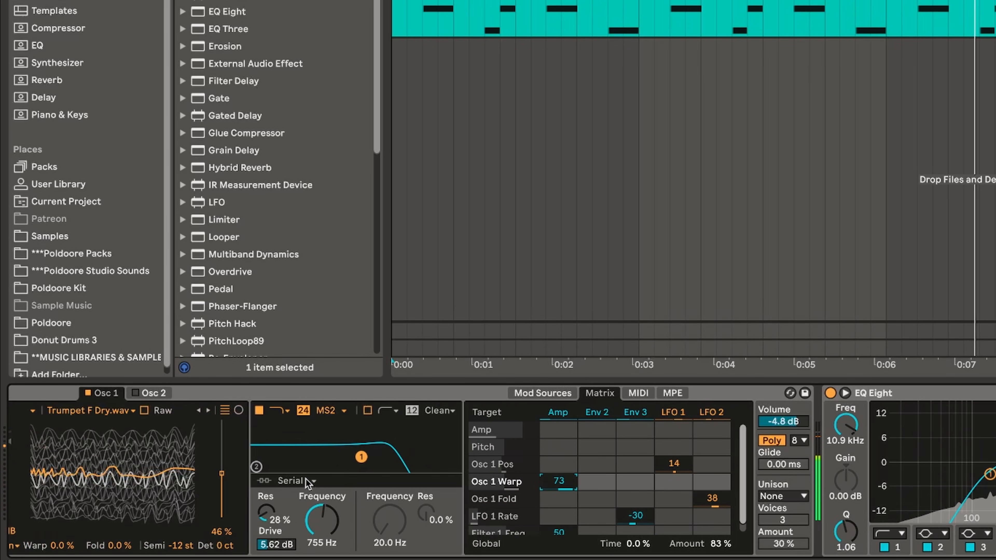
scroll(557, 514, "down", 1)
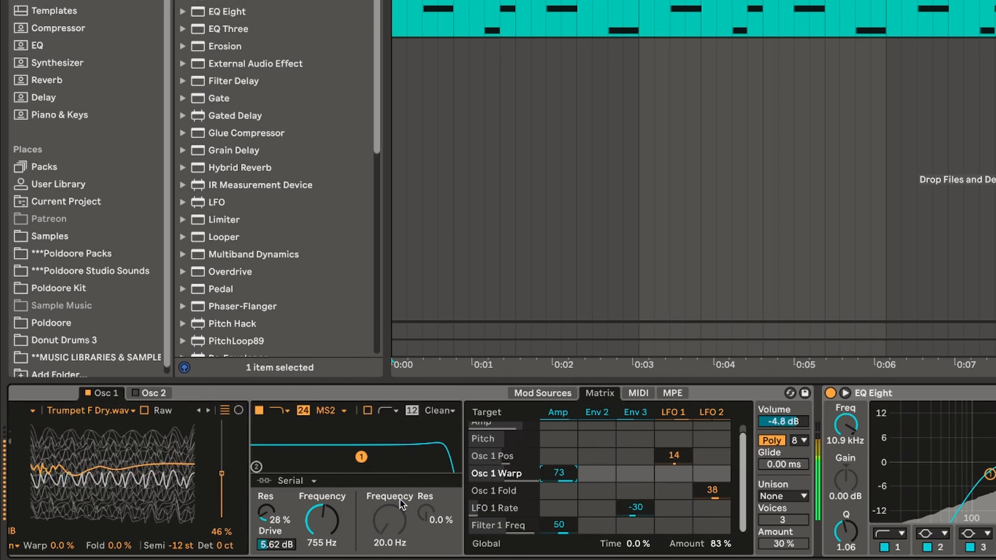
left_click(322, 520)
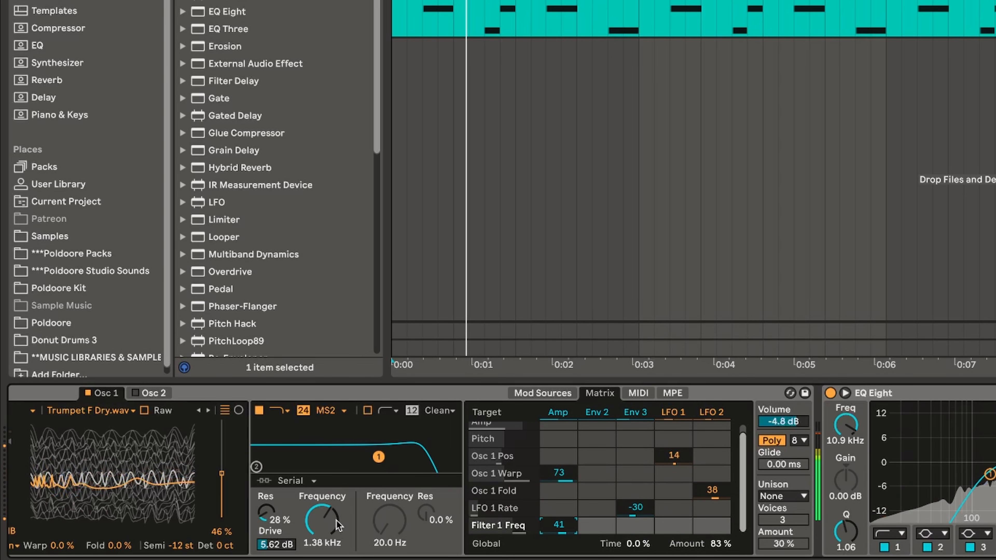
left_click_drag(330, 525, 330, 518)
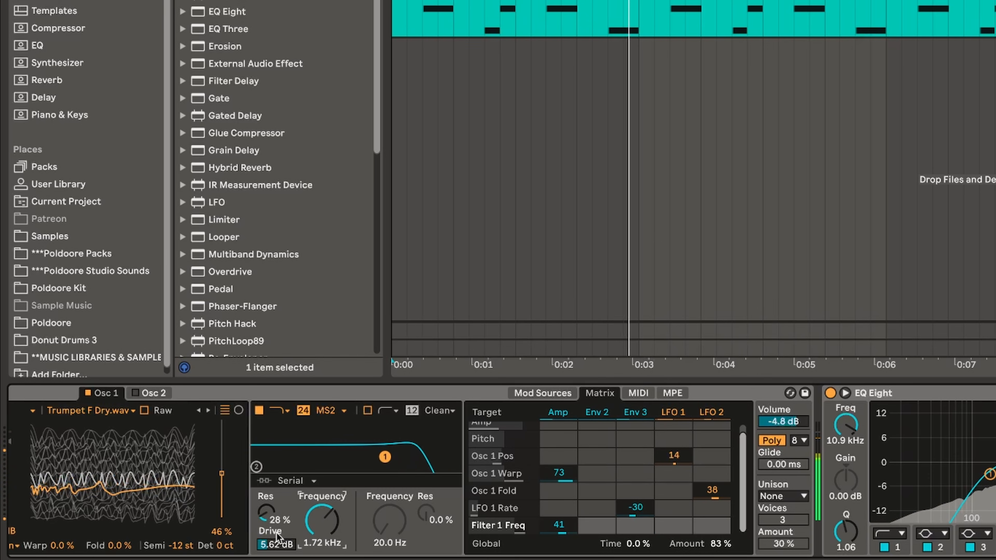
Reset Osc 1's semitone transposition to 0 st
left_click(183, 546)
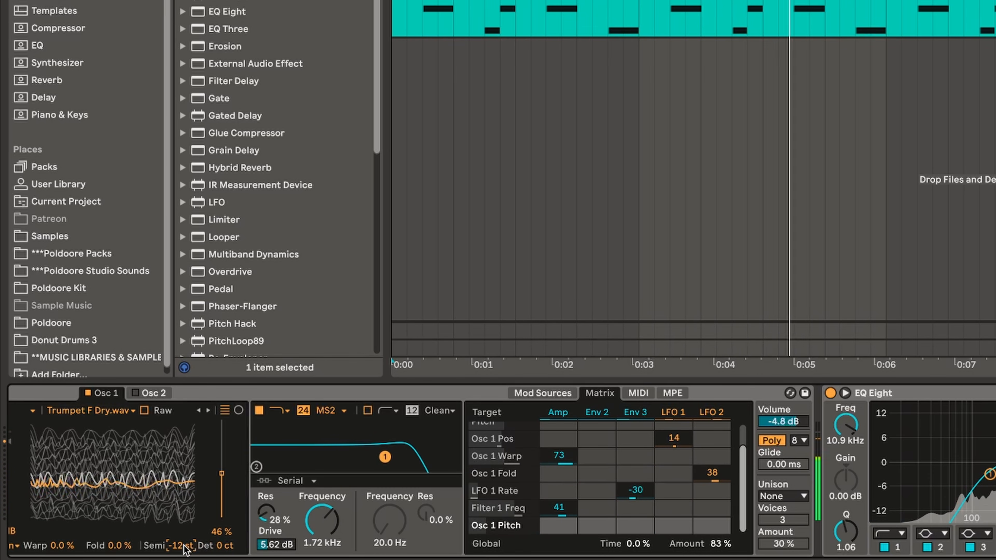
double_click(184, 545)
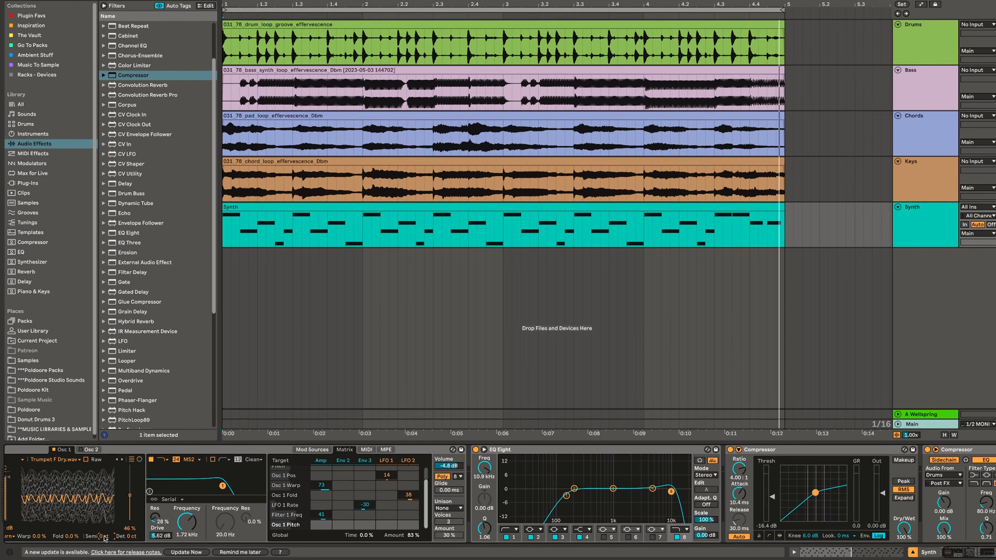
scroll(98, 536, "left", 3)
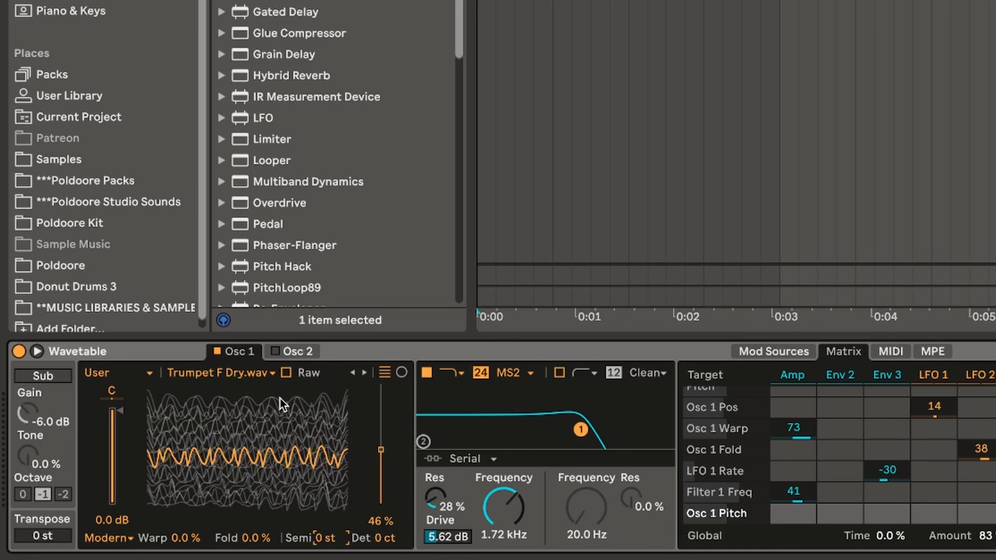
Turn off Osc 1, enable Osc 2 and load the ElecBass C TubeDistortion sample from ***Poldoore Packs as its wavetable
left_click(220, 352)
left_click(298, 352)
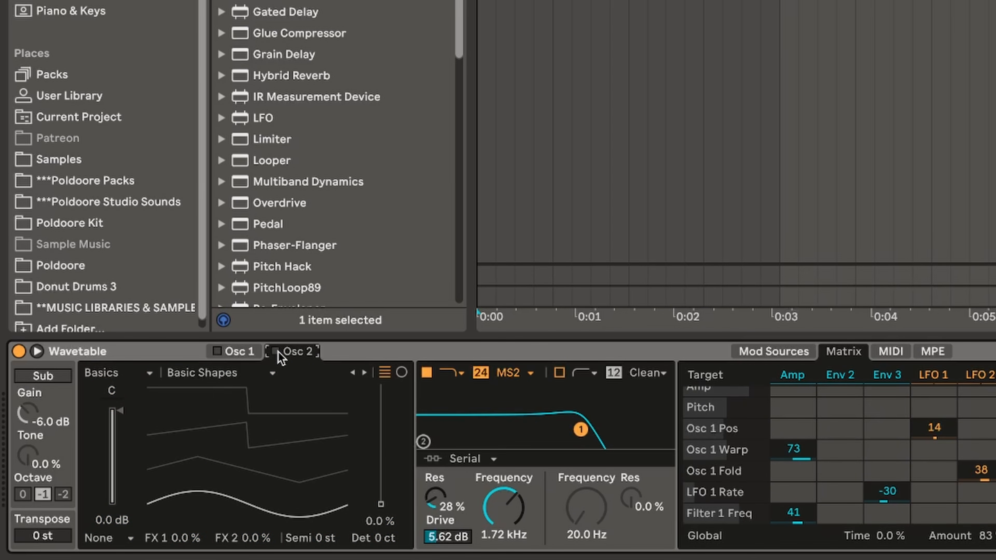
left_click(137, 188)
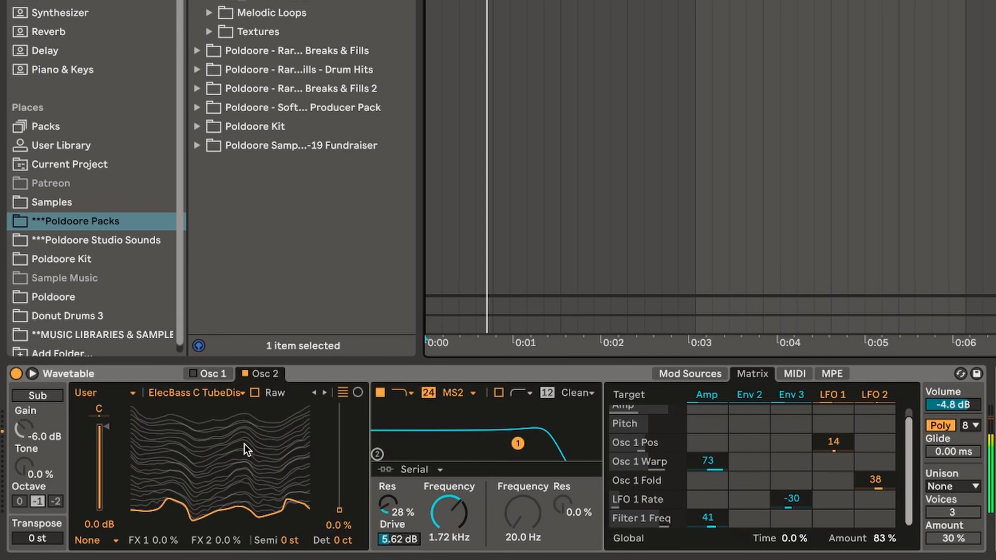
Transpose Osc 2 by -12 st
left_click(283, 541)
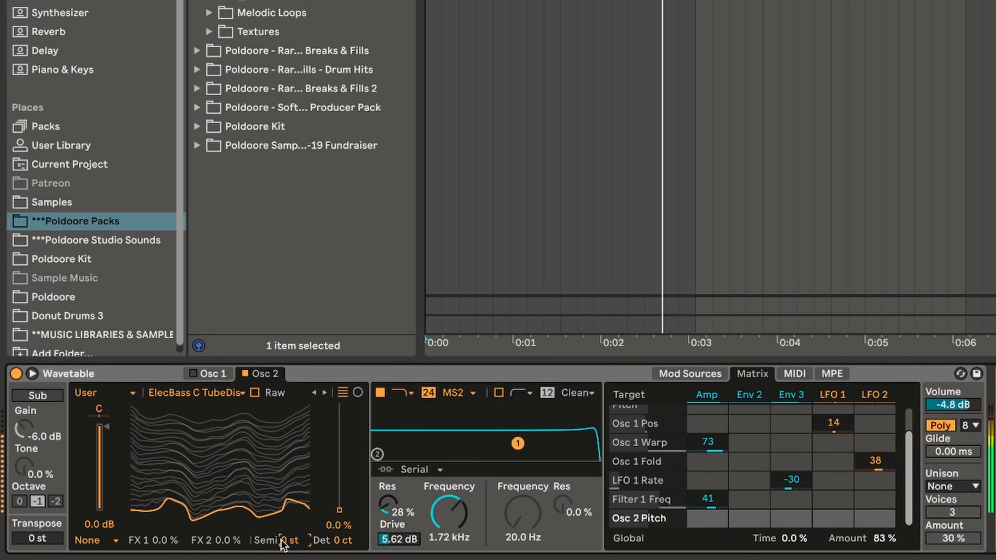
type("12")
key("Return")
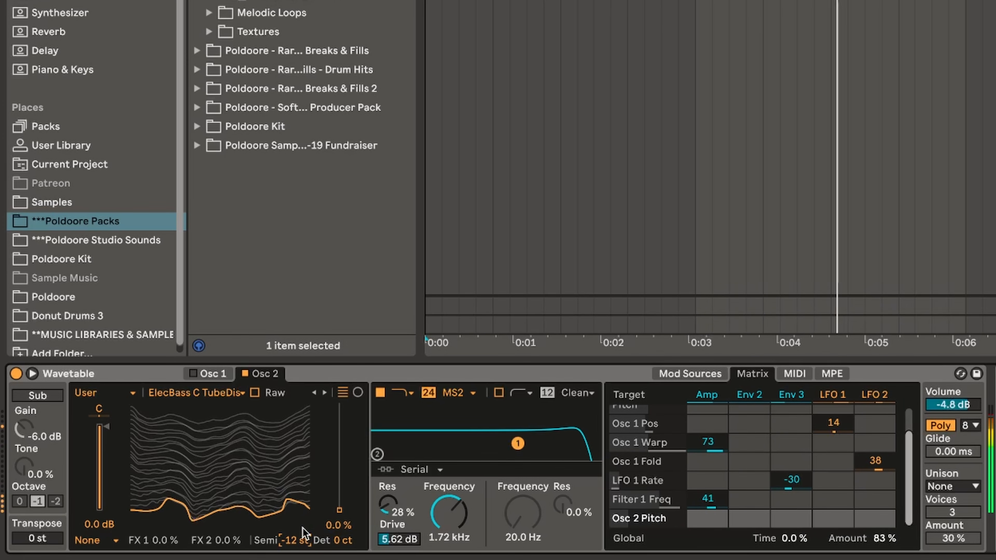
Set Amp modulation of Osc 2 Pos to 48 and Osc 2's wavetable position to 26%
left_click_drag(340, 511, 340, 463)
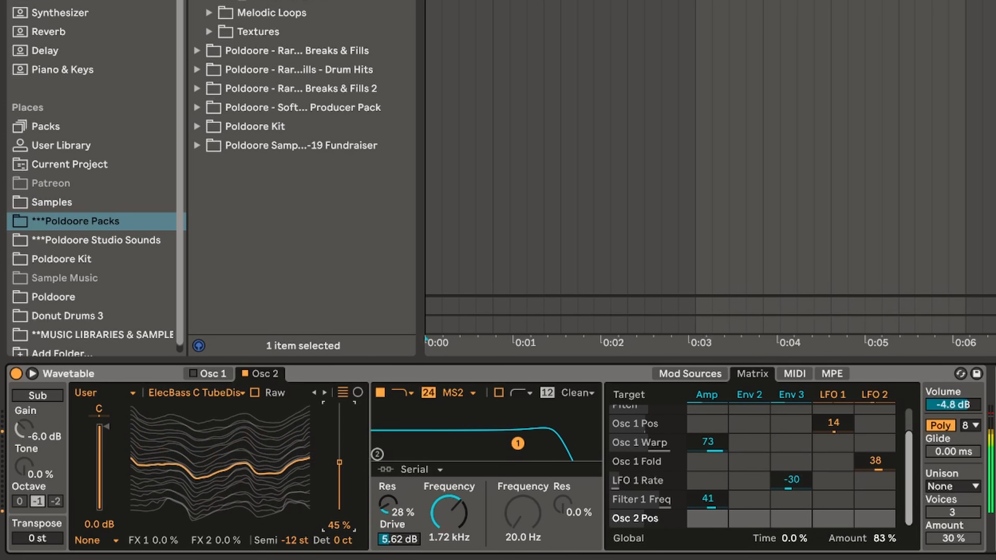
left_click_drag(340, 500, 340, 463)
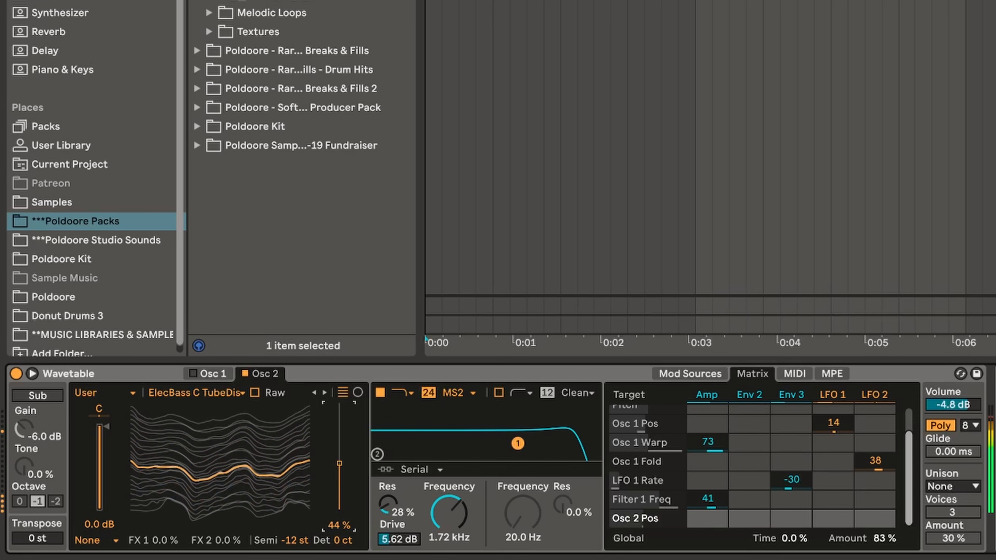
left_click_drag(706, 519, 706, 481)
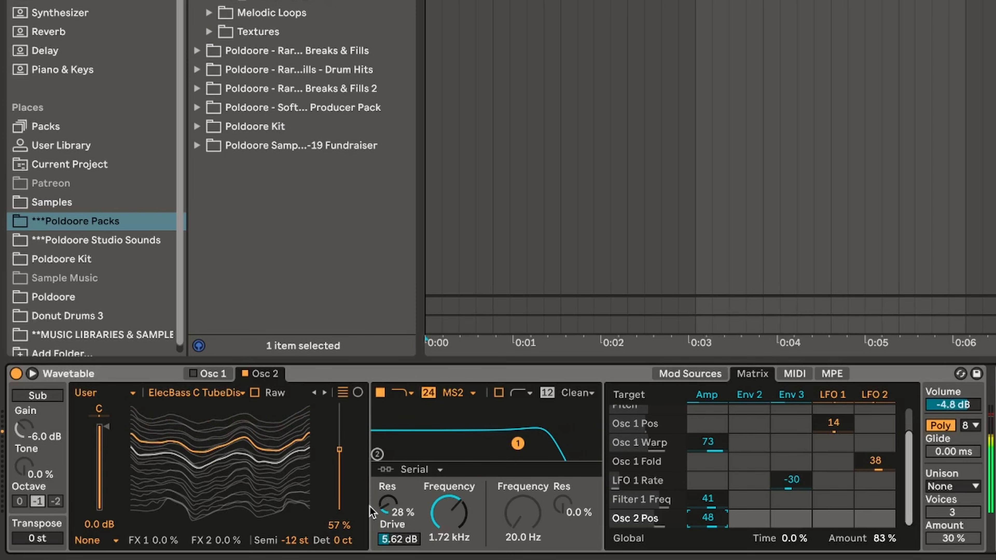
left_click_drag(346, 462, 346, 495)
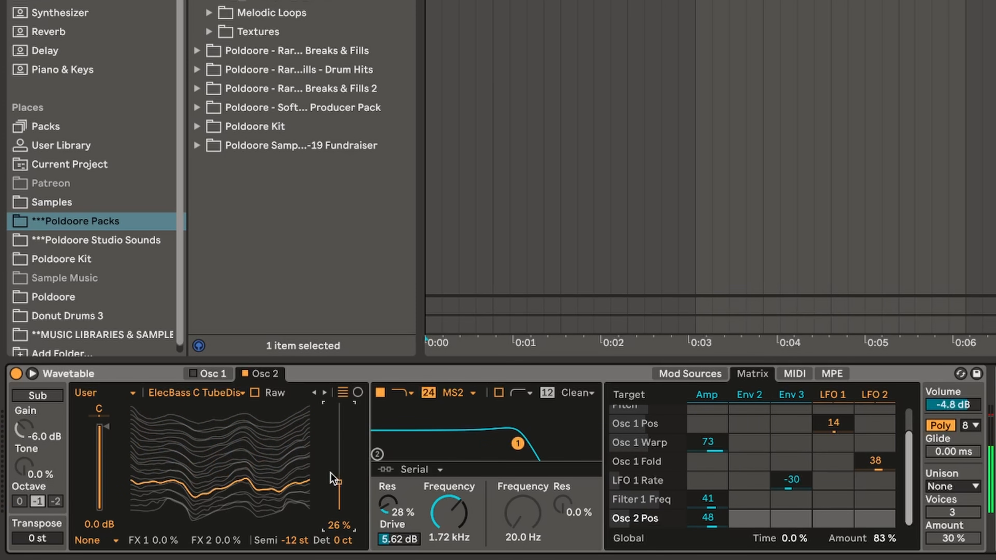
Turn Osc 1 back on and blend Osc 2 in at a gain of -6.8 dB during playback
left_click(193, 373)
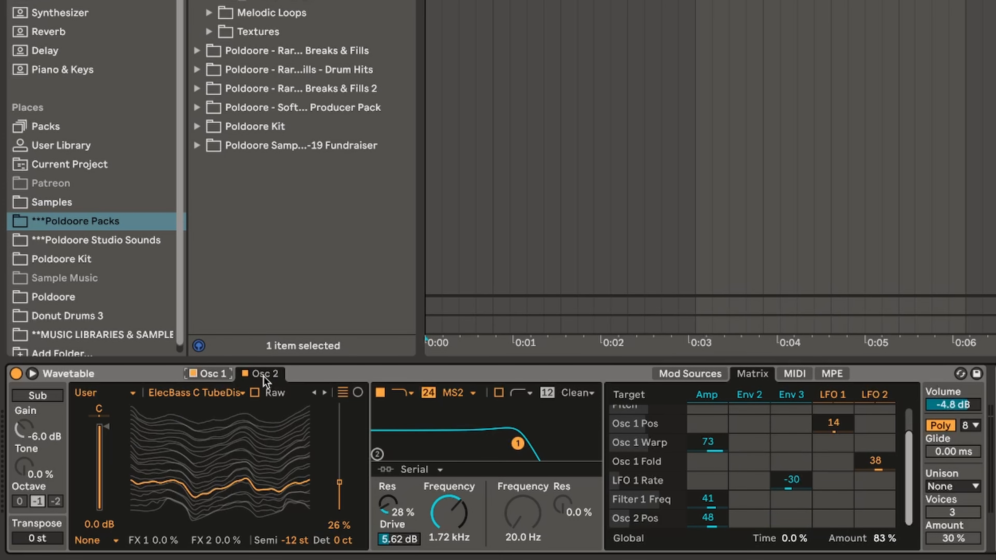
left_click_drag(94, 435, 94, 437)
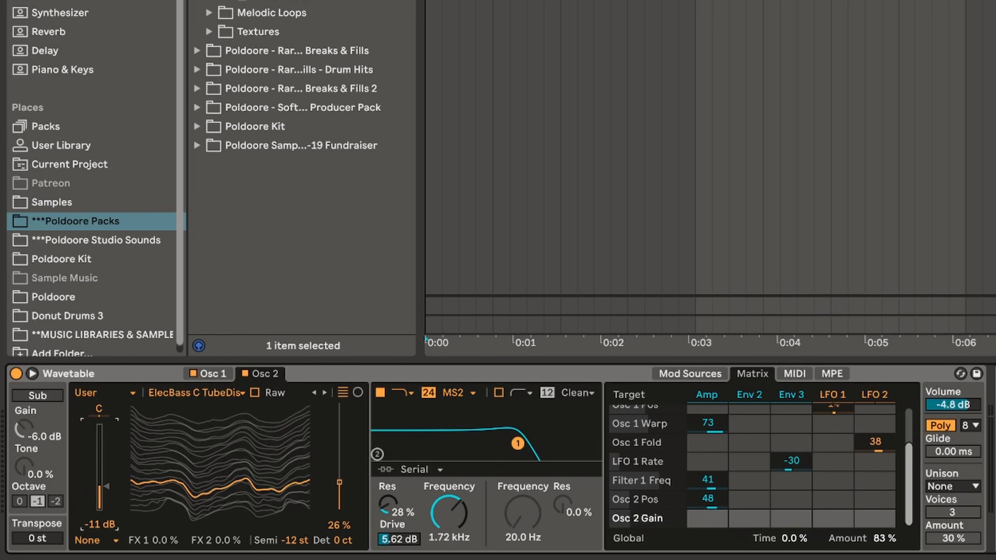
key("space")
mouse_move(99, 487)
left_mouse_down()
mouse_move(100, 459)
mouse_move(100, 471)
left_mouse_up()
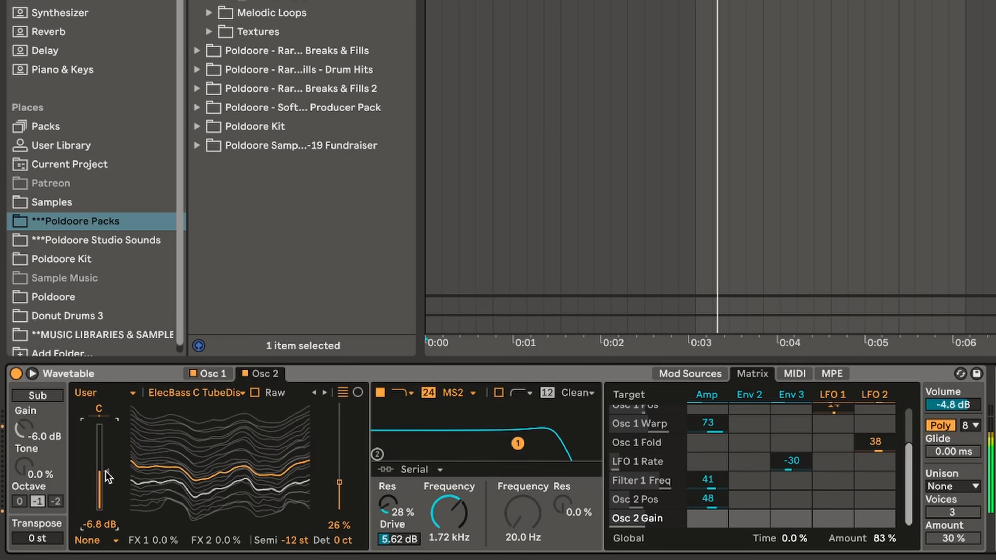
left_click(245, 374)
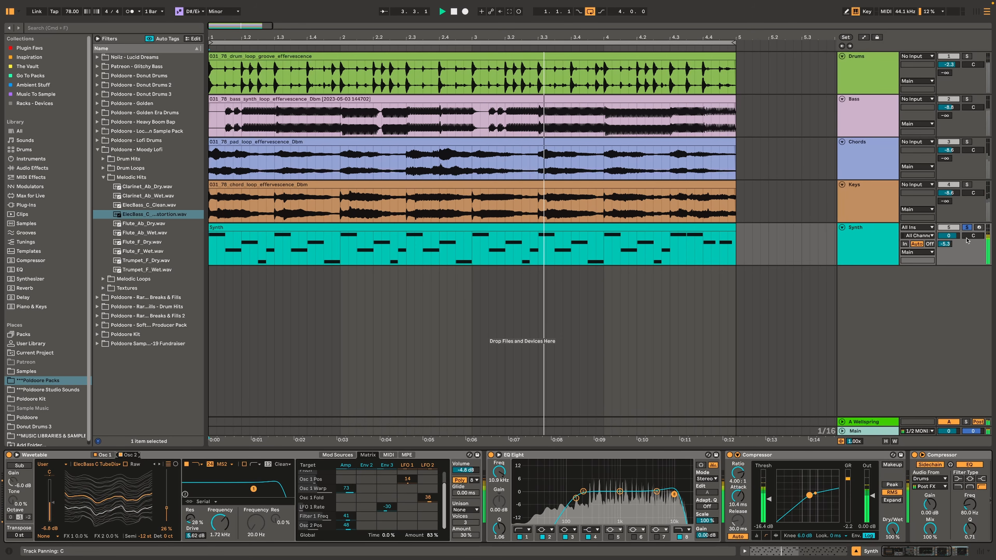
Unsolo the Synth track and set its track volume to -6.2 dB against the full mix
left_click(967, 227)
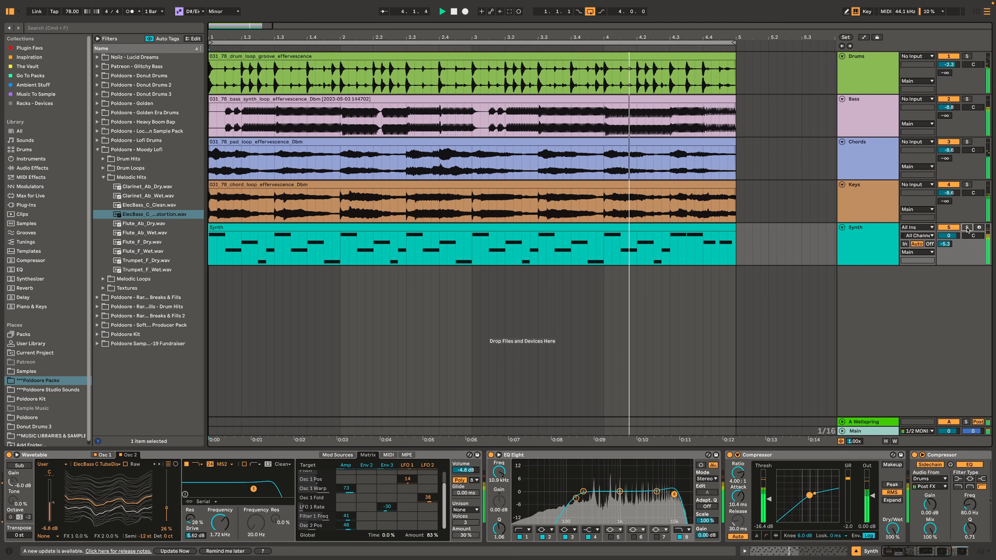
left_click_drag(949, 235, 950, 238)
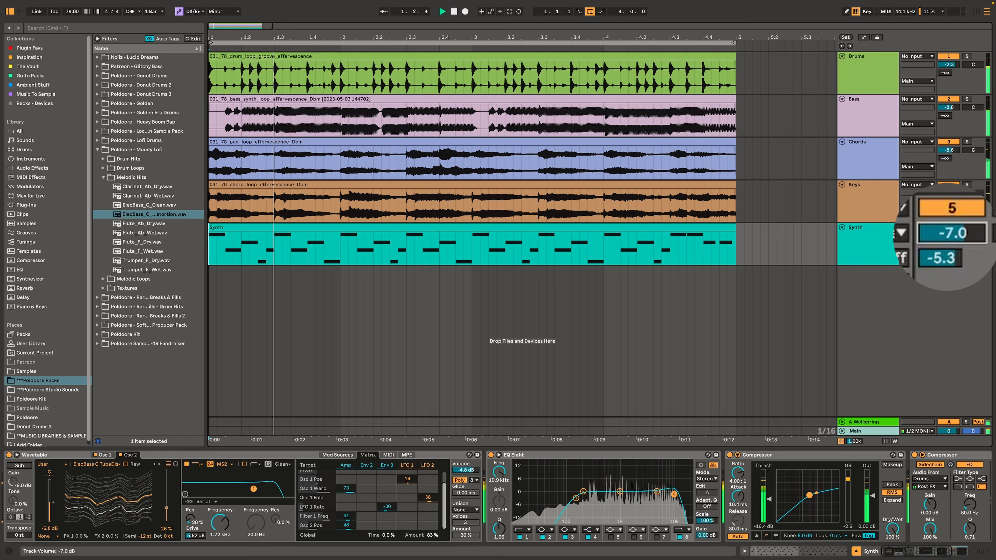
left_click_drag(956, 238, 956, 236)
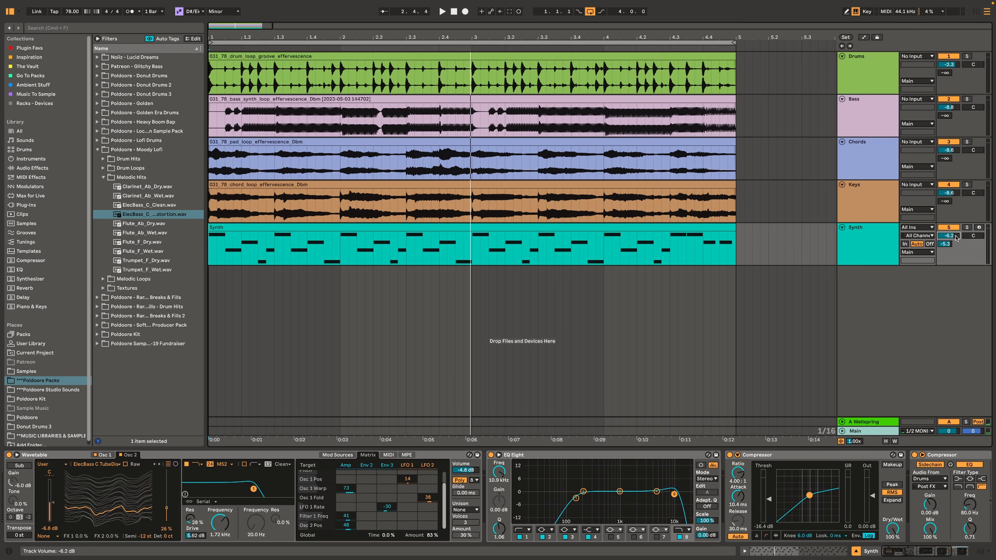
Turn off Osc 2, load 83_Tight_Full.wav from the Moody Lofi Drum Loops as Osc 1's wavetable, and play it
left_click(121, 455)
left_click(110, 456)
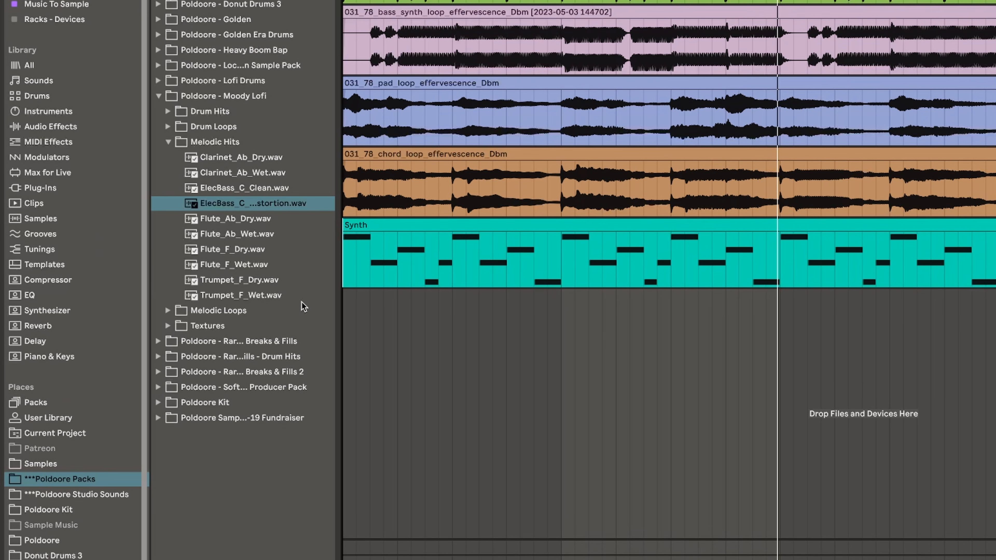
left_click(166, 138)
left_click(170, 126)
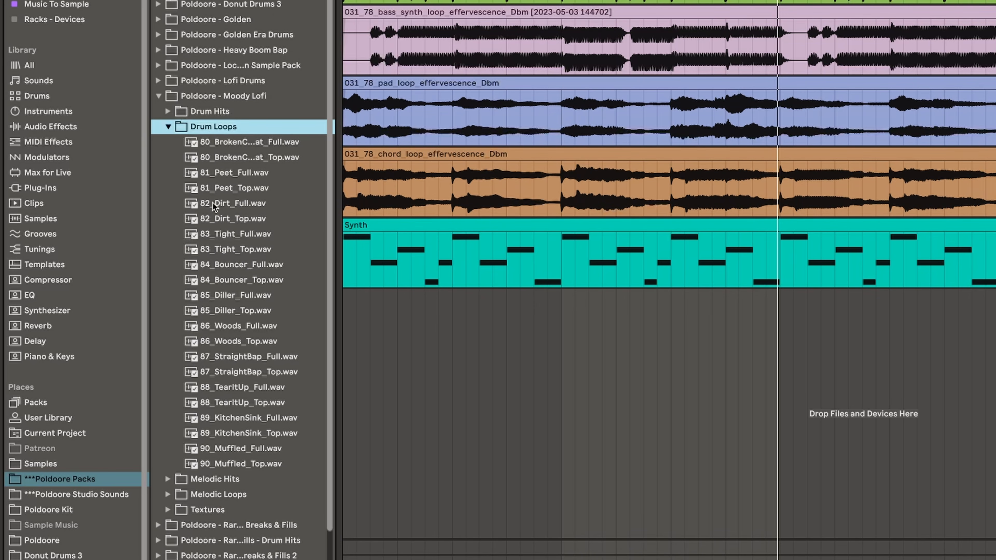
left_click(221, 234)
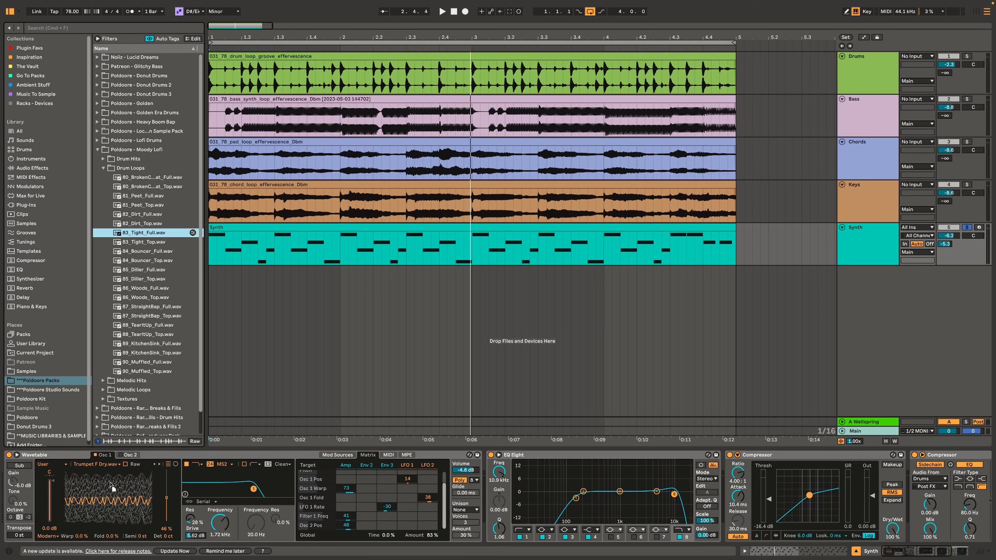
left_click_drag(110, 486, 111, 485)
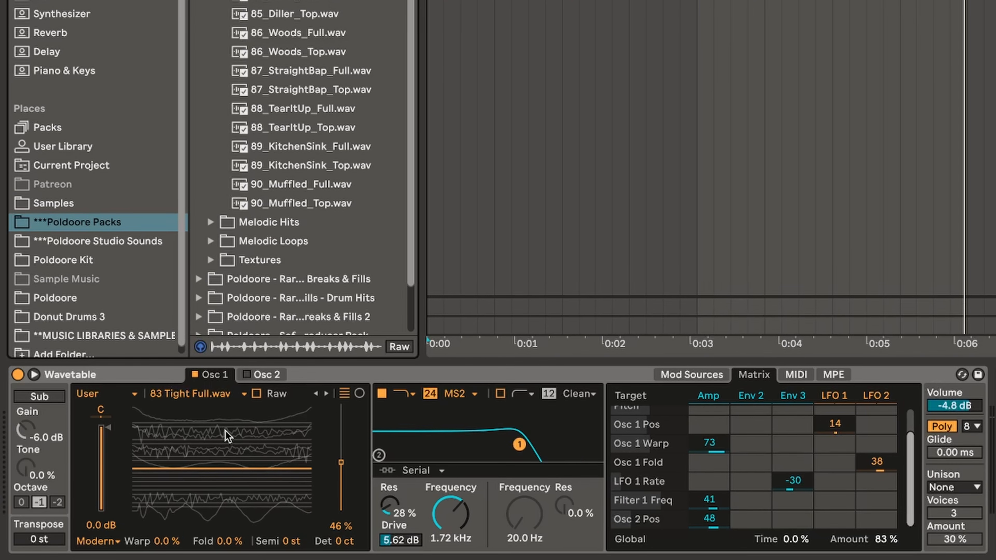
key("space")
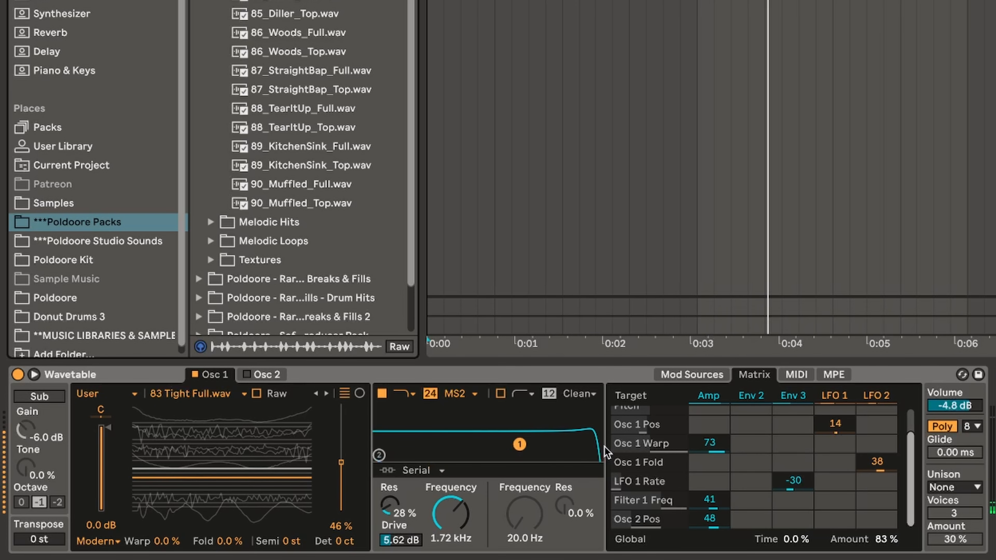
Deepen LFO 1's modulation of Osc 1 Pos at an LFO rate of 1.00 Hz, with Filter 1 turned off
left_click_drag(847, 425, 847, 395)
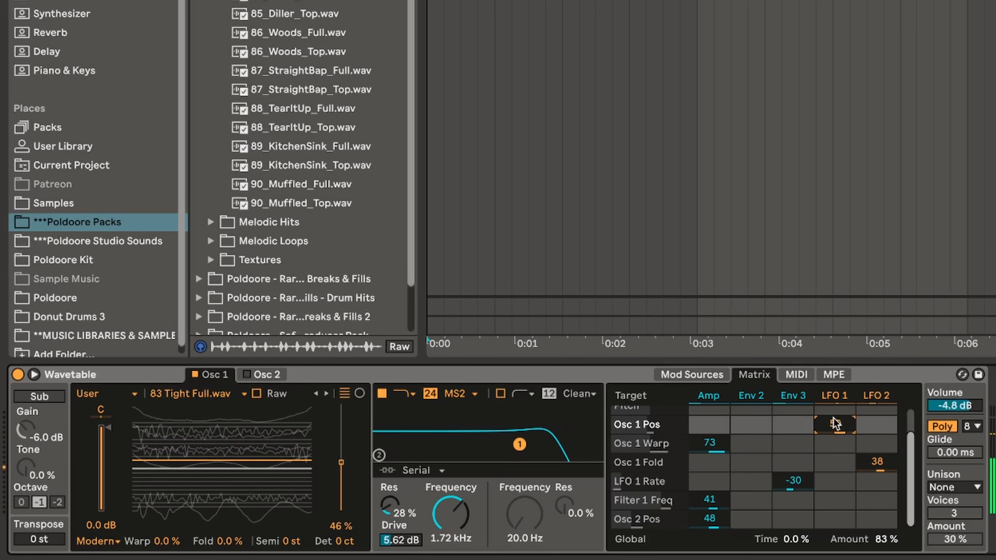
left_click(710, 375)
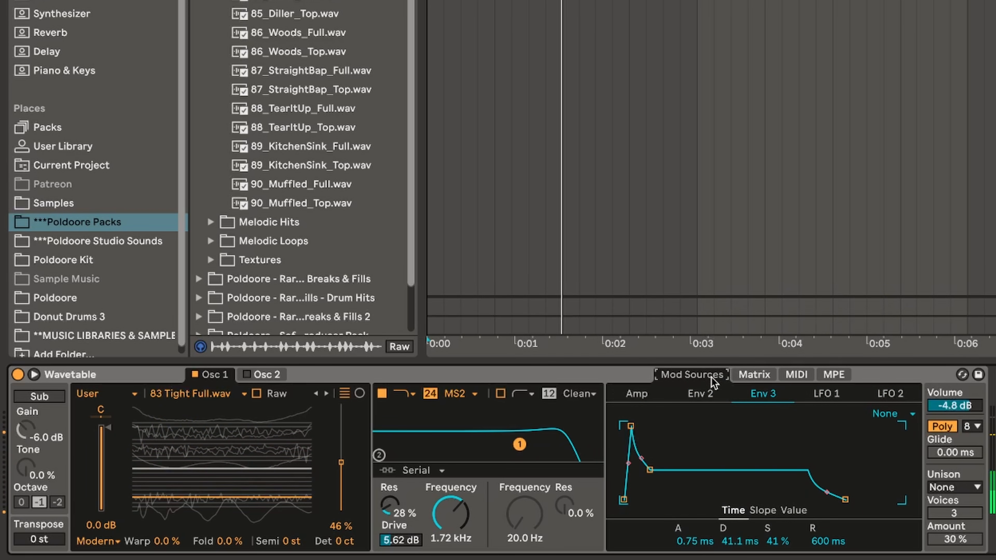
left_click(826, 393)
left_click(693, 540)
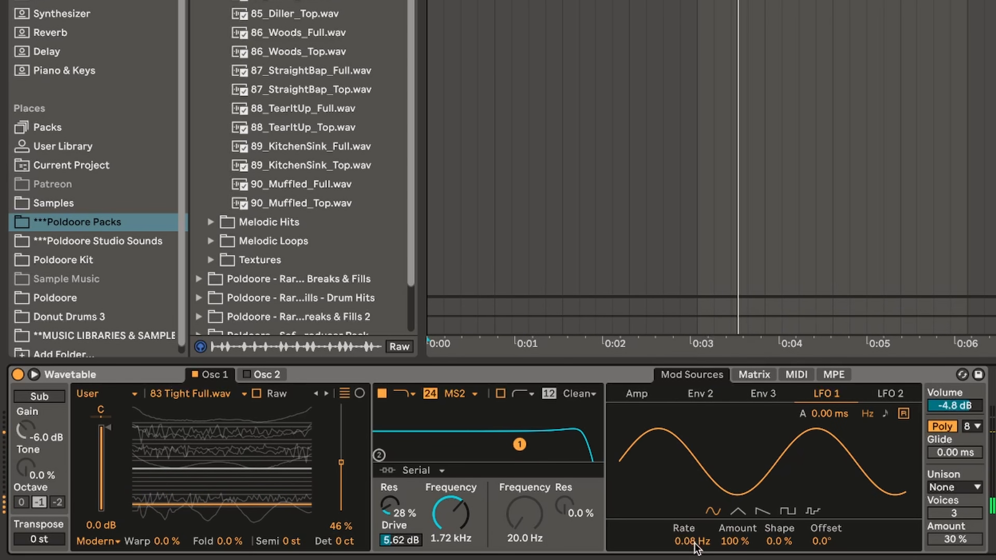
left_click_drag(694, 541, 693, 515)
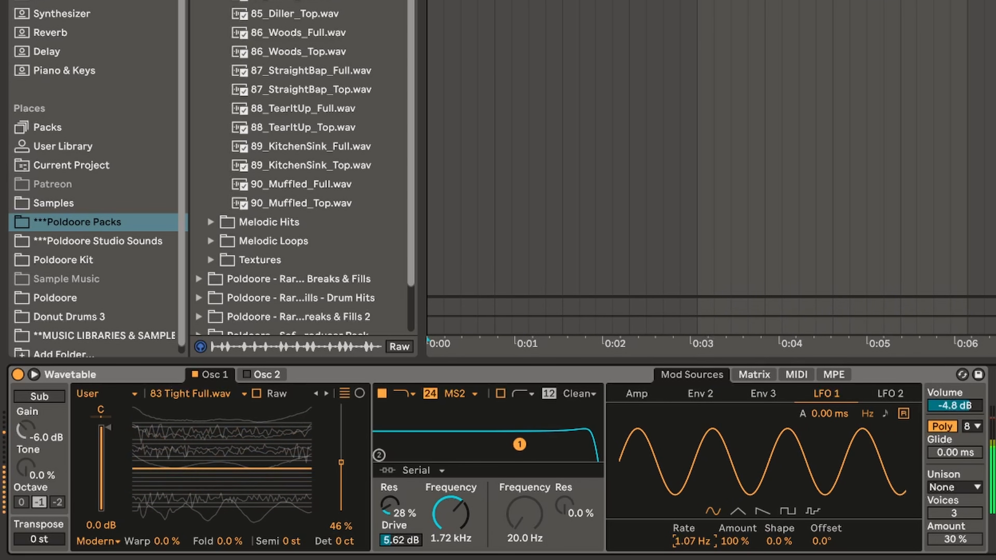
left_click_drag(694, 541, 694, 537)
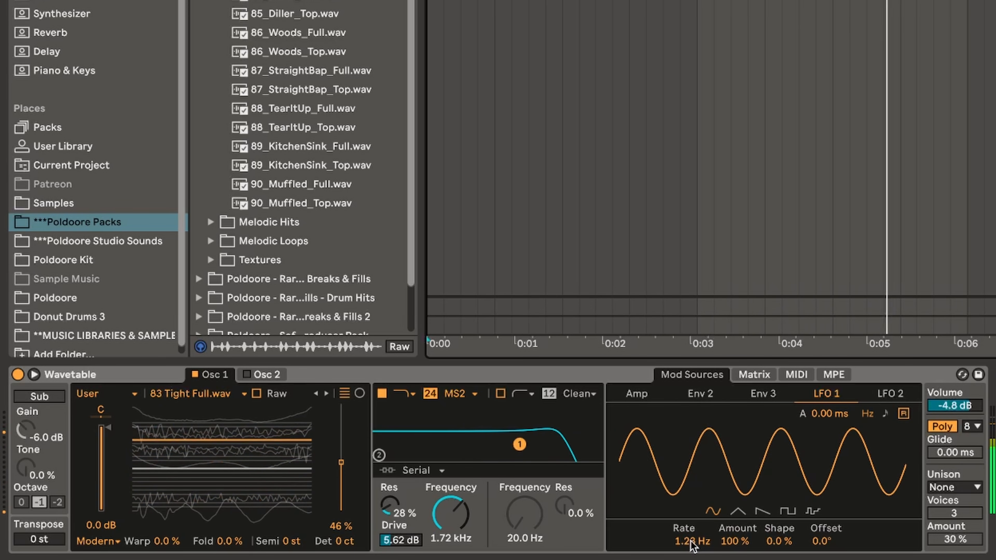
left_click_drag(692, 543, 692, 518)
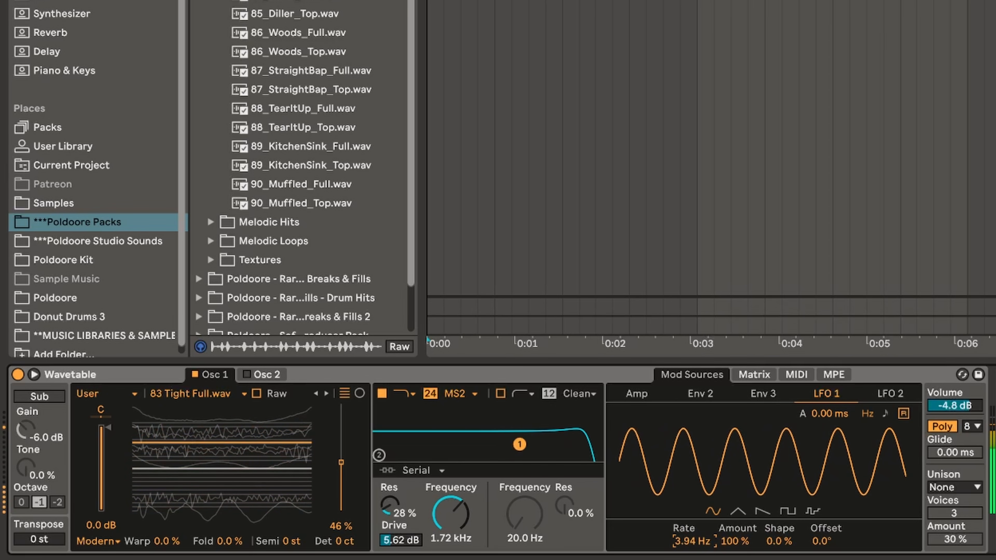
left_click(382, 393)
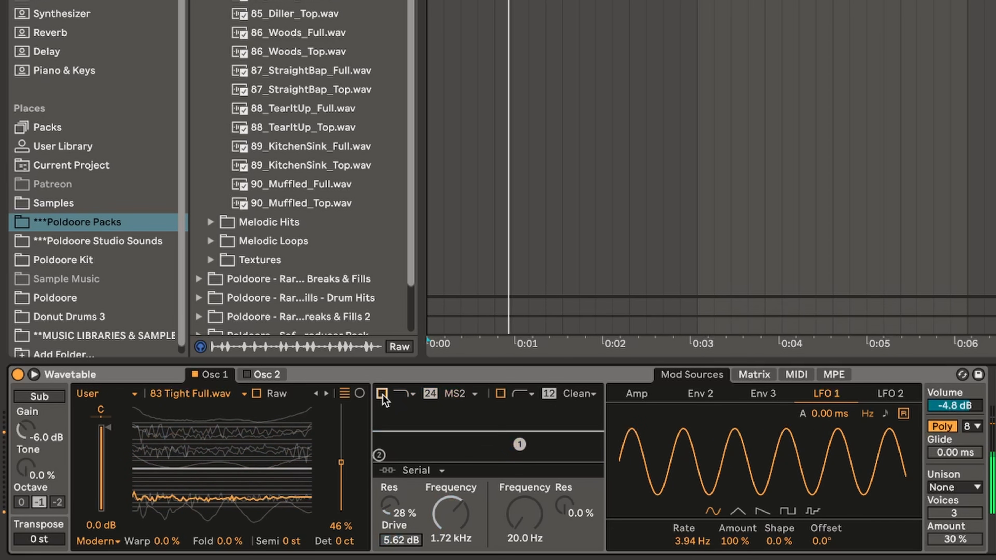
mouse_move(700, 553)
left_mouse_down()
mouse_move(702, 559)
mouse_move(704, 550)
left_mouse_up()
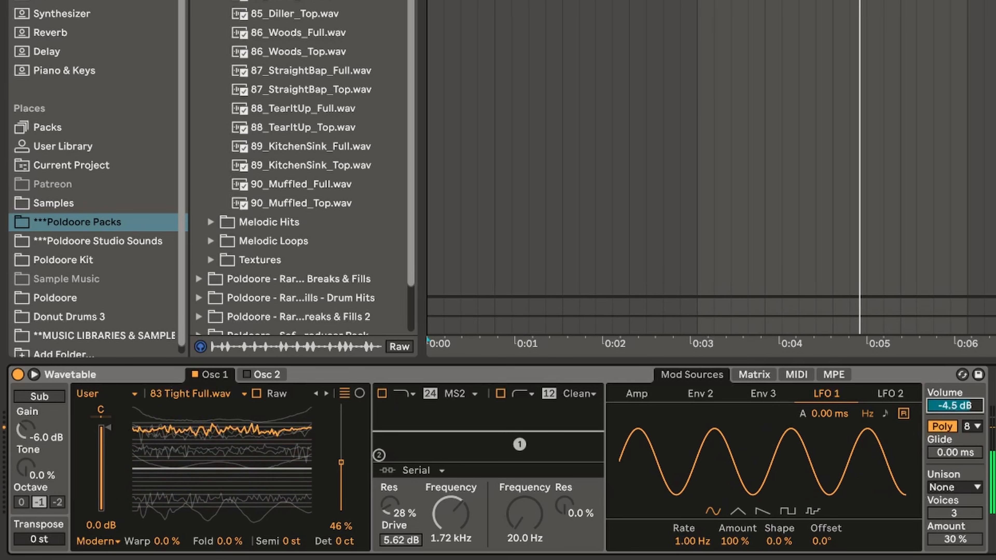
Set the Wavetable volume to 0.0 dB and Osc 1's position to 19%, with LFO 1 modulating that position by 25
left_click_drag(954, 407, 954, 390)
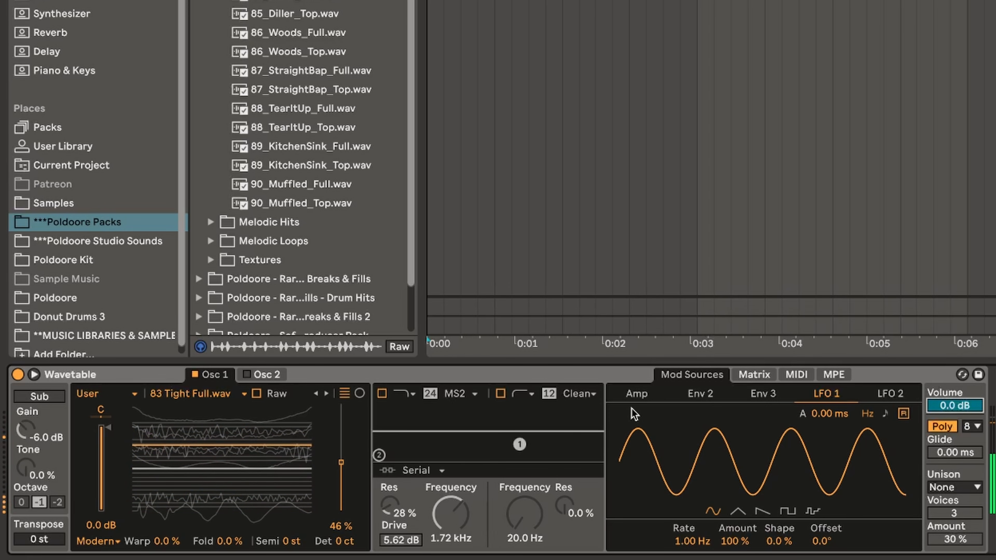
left_click(742, 377)
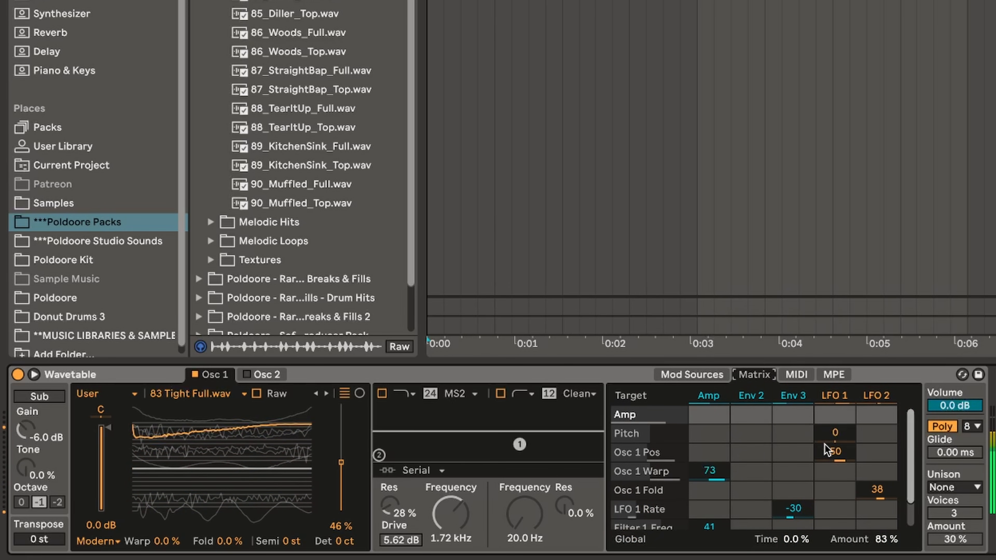
left_click_drag(835, 457, 836, 467)
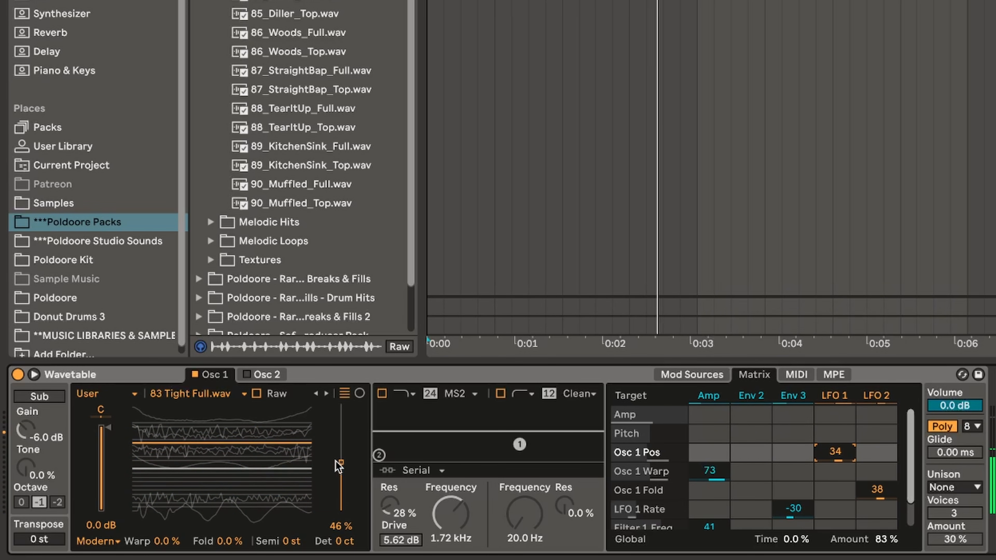
left_click_drag(340, 463, 340, 437)
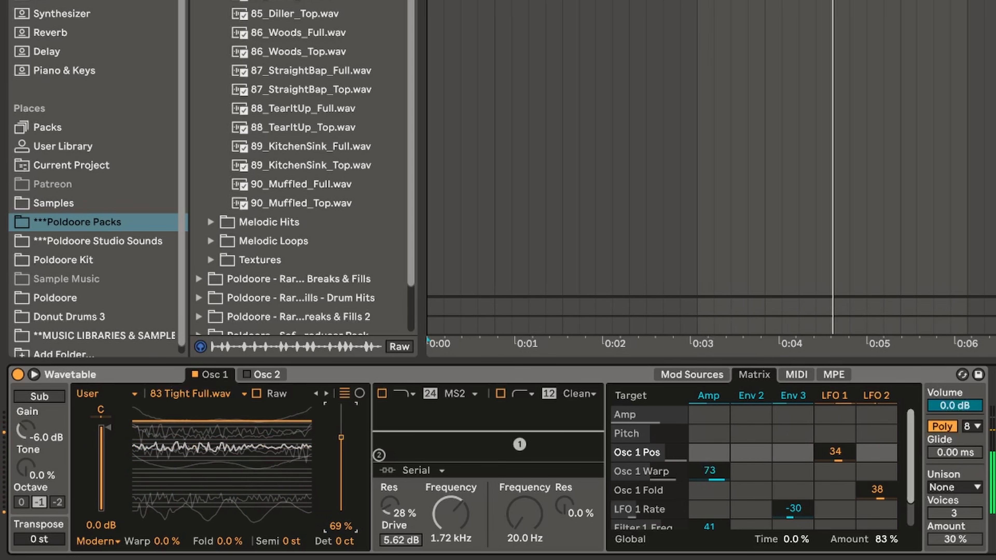
left_click_drag(835, 451, 835, 460)
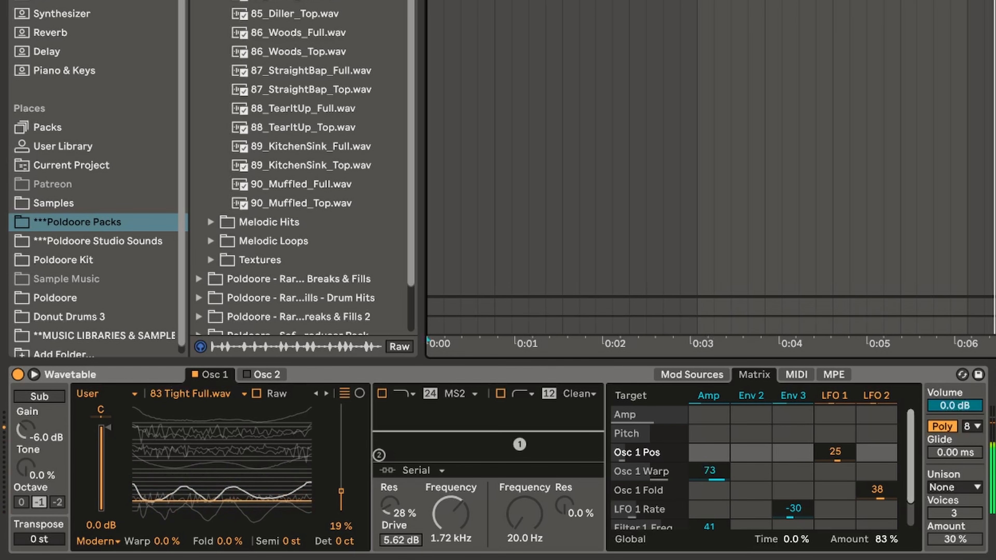
Set the Amp envelope to 29.1 ms attack, 1.79 s decay and 2.12 s release
left_click(713, 380)
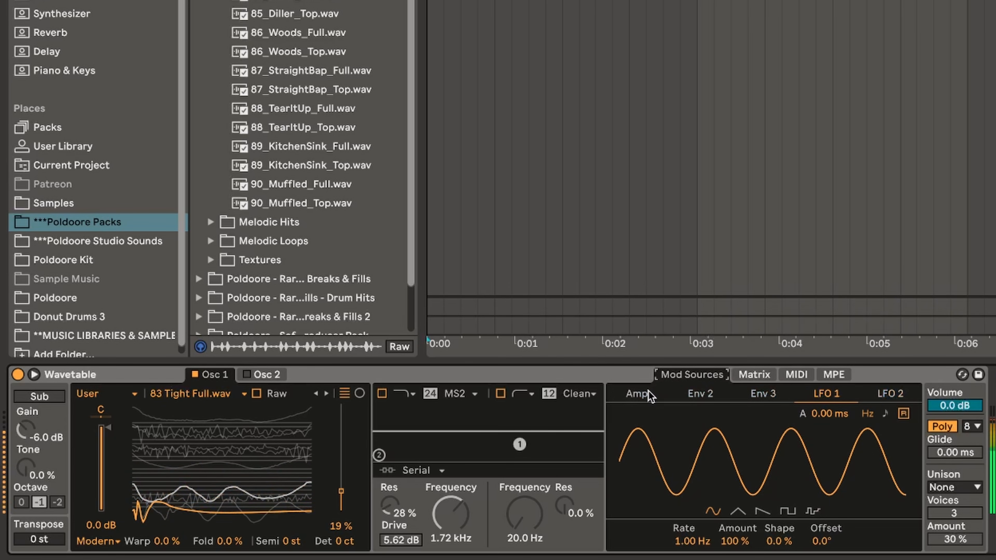
left_click(637, 394)
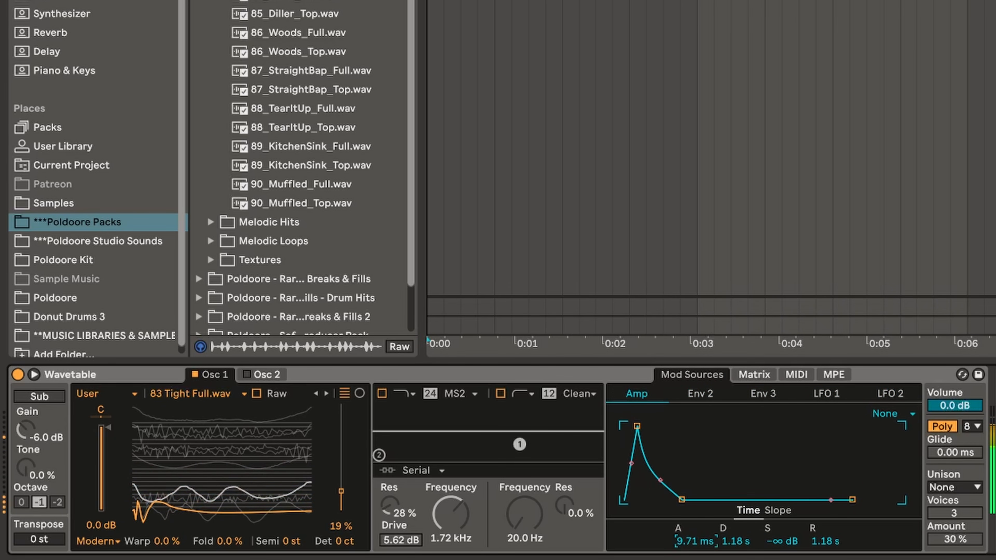
left_click_drag(695, 542, 695, 535)
left_click_drag(820, 543, 820, 528)
left_click_drag(741, 543, 741, 534)
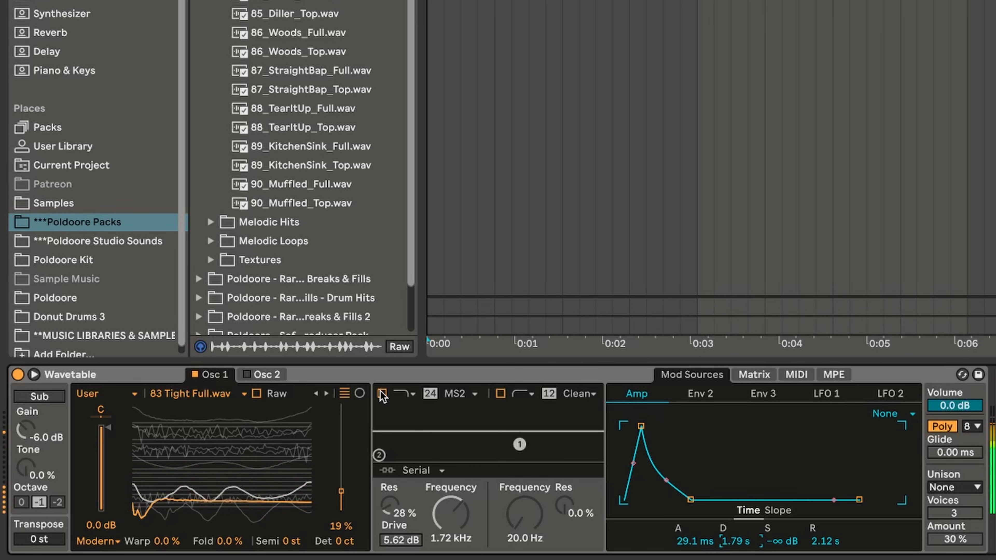
Turn on Filter 1 with the SMP circuit, at 2.15 kHz frequency, 15% resonance and 3.56 dB drive
left_click(455, 393)
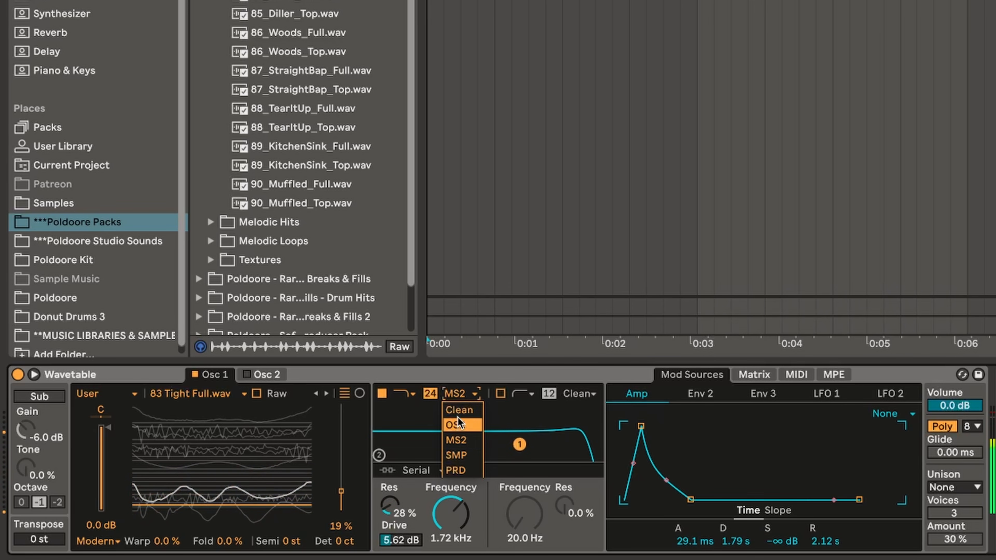
left_click(459, 455)
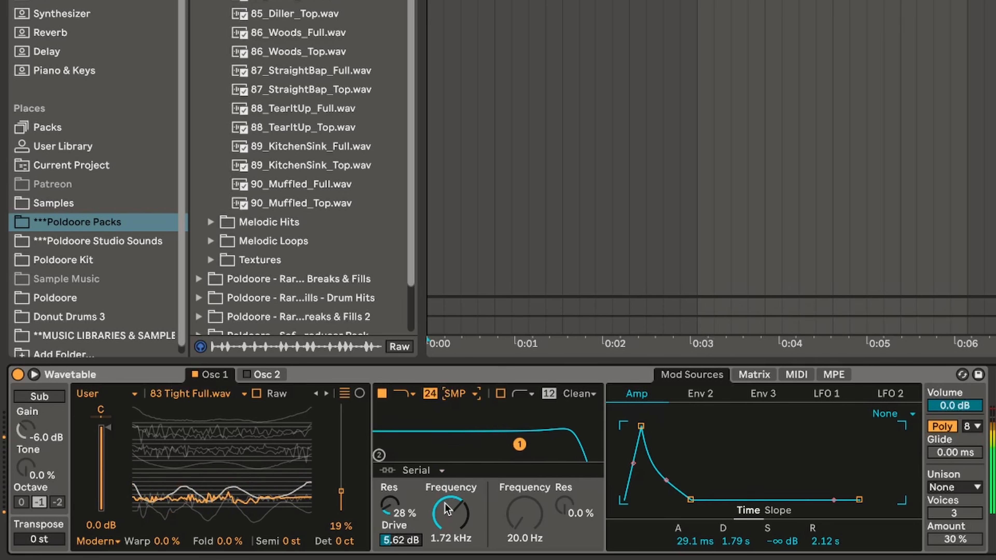
left_click_drag(448, 509, 448, 498)
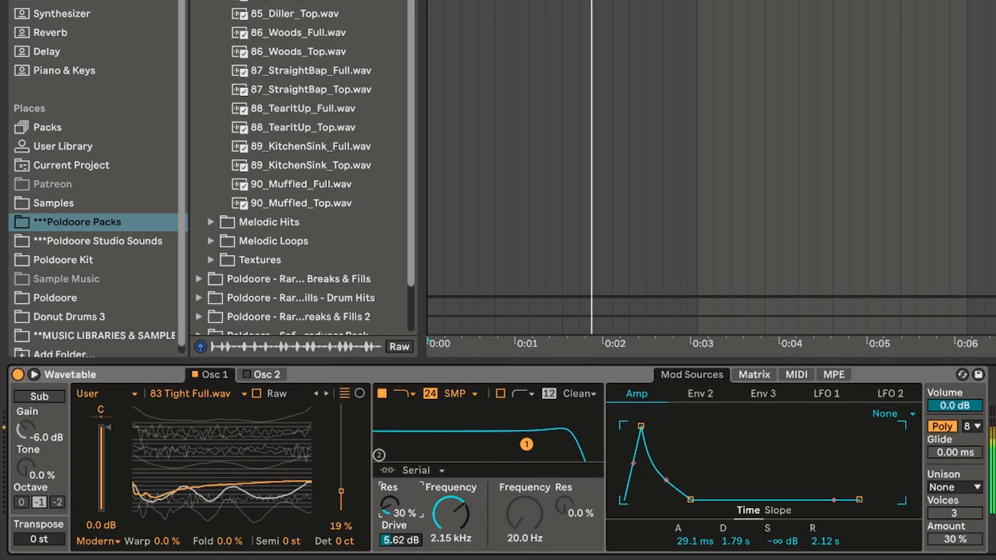
left_click_drag(390, 505, 390, 540)
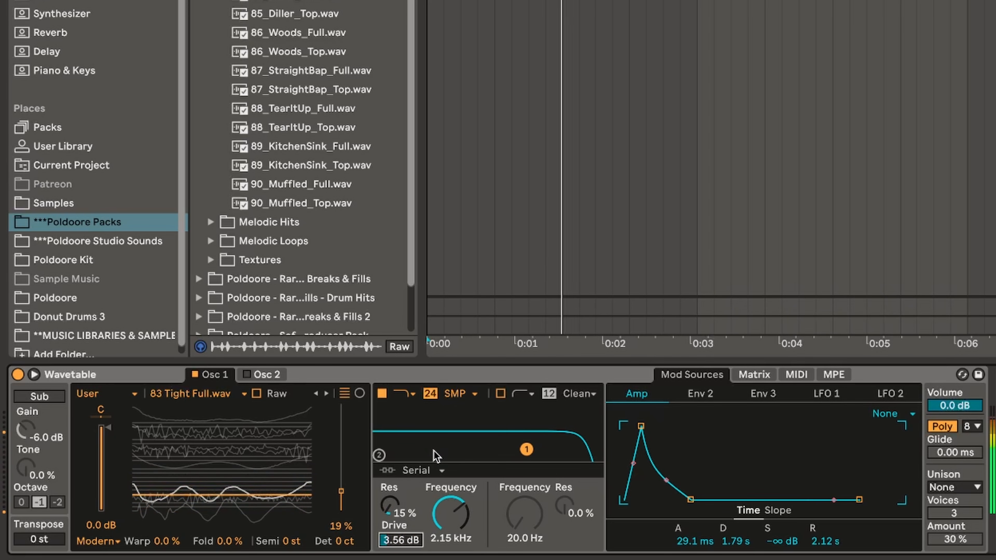
Set Osc 1's position to 71%, with Amp modulating Osc 1 Warp by 48 and LFO 2 modulating Osc 1 Fold by 62
left_click_drag(342, 492, 341, 439)
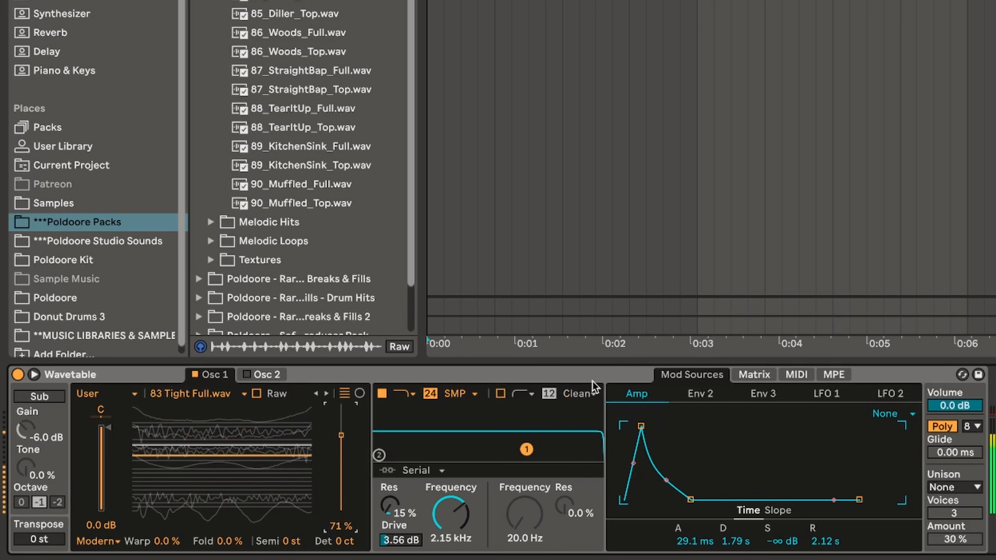
left_click(754, 376)
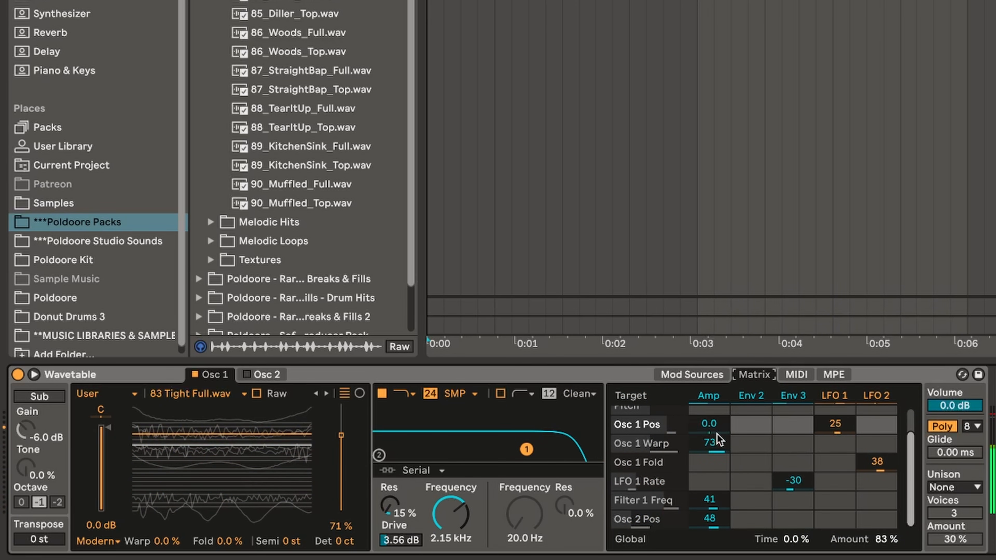
left_click_drag(716, 439, 716, 441)
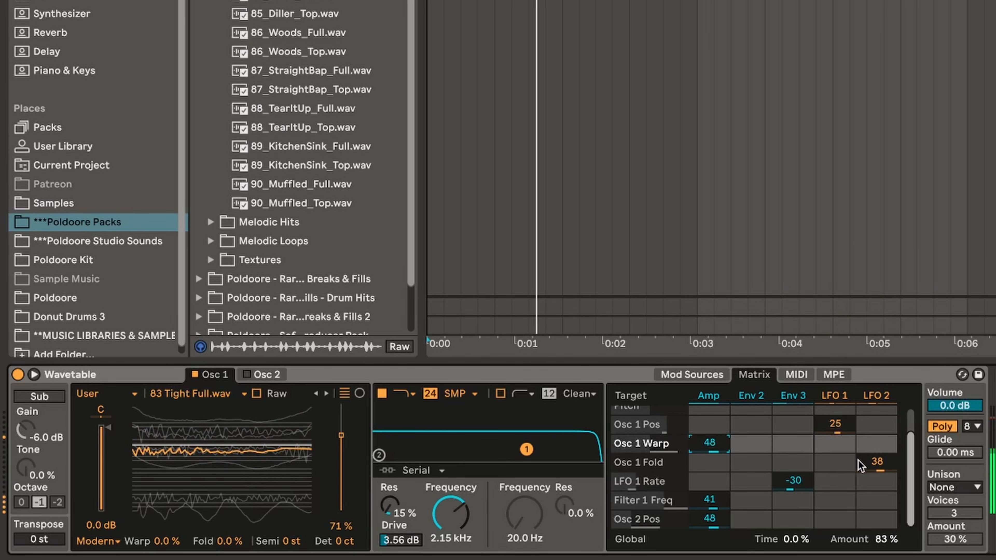
left_click_drag(875, 462, 874, 451)
Set Osc 1's Fold to 52% and its Warp to 70%
left_click_drag(229, 541, 229, 502)
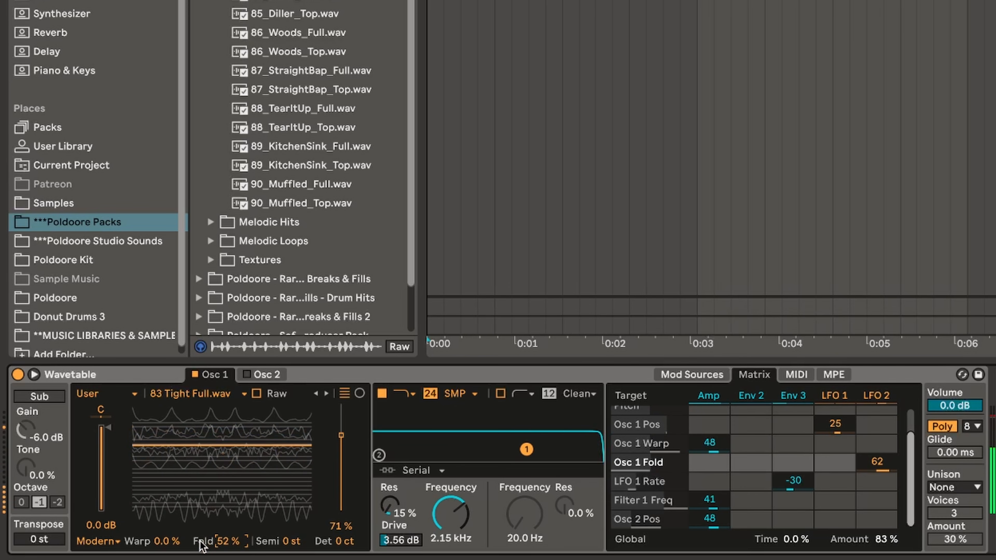
left_click_drag(161, 544, 162, 493)
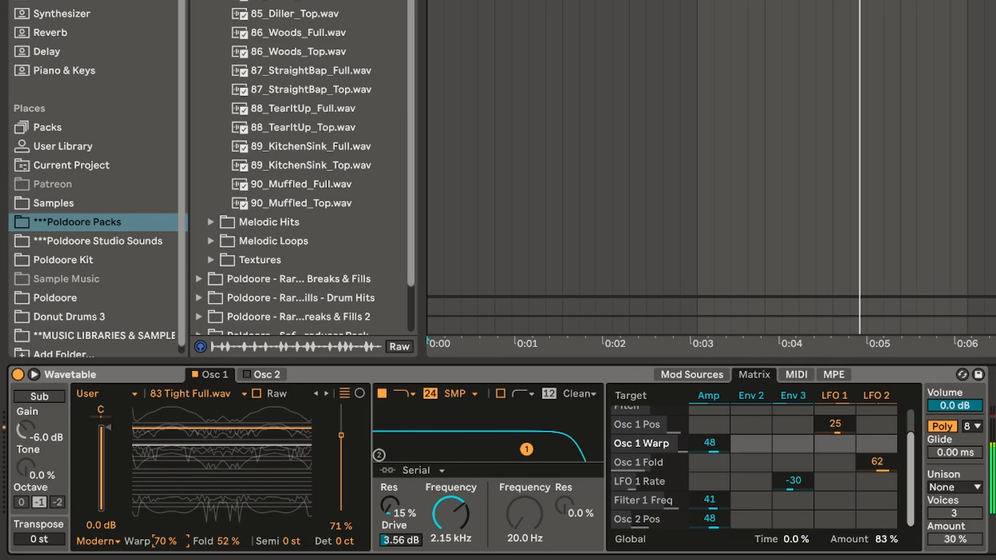
Try the Classic and Fm effect modes on Osc 1, return to Modern, and toggle playback
left_click(110, 542)
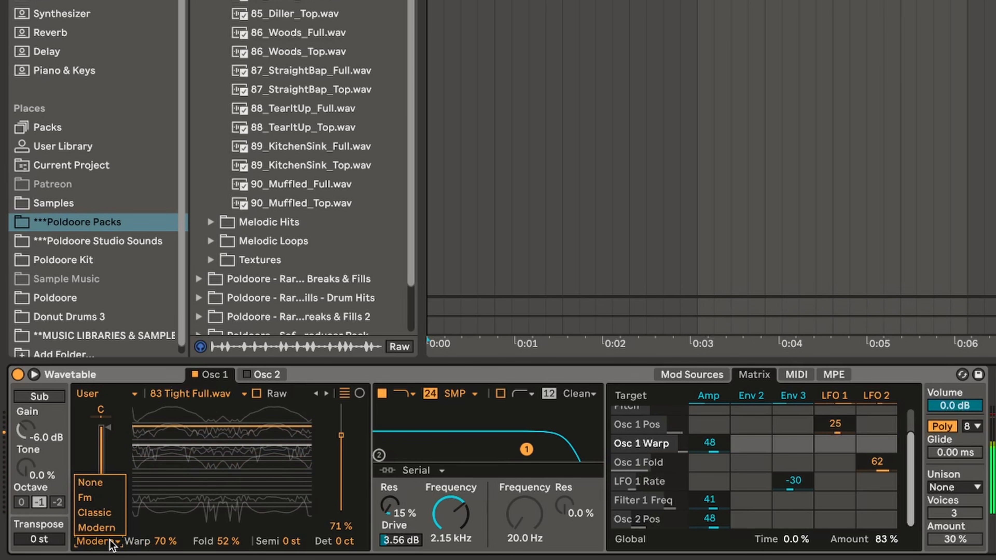
left_click(107, 514)
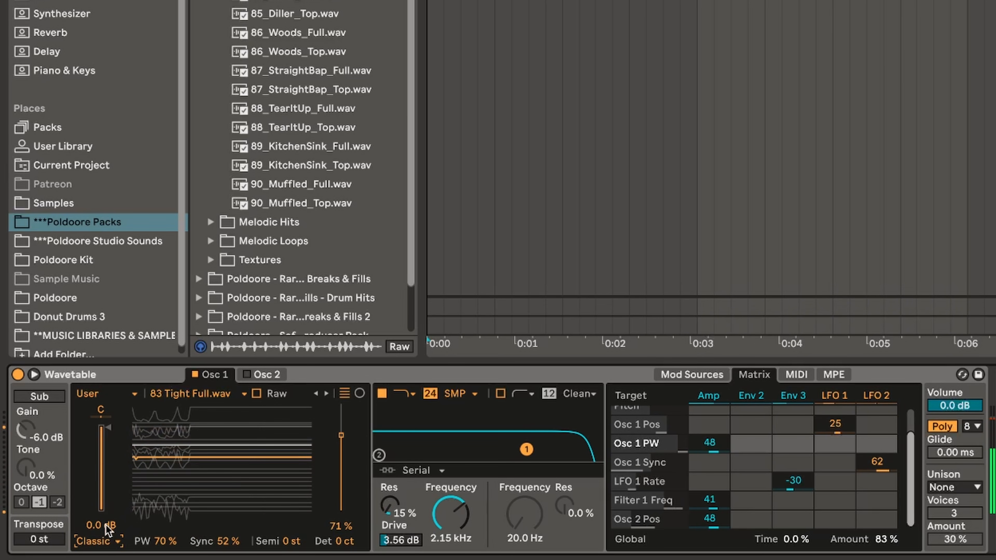
left_click(105, 543)
left_click(103, 499)
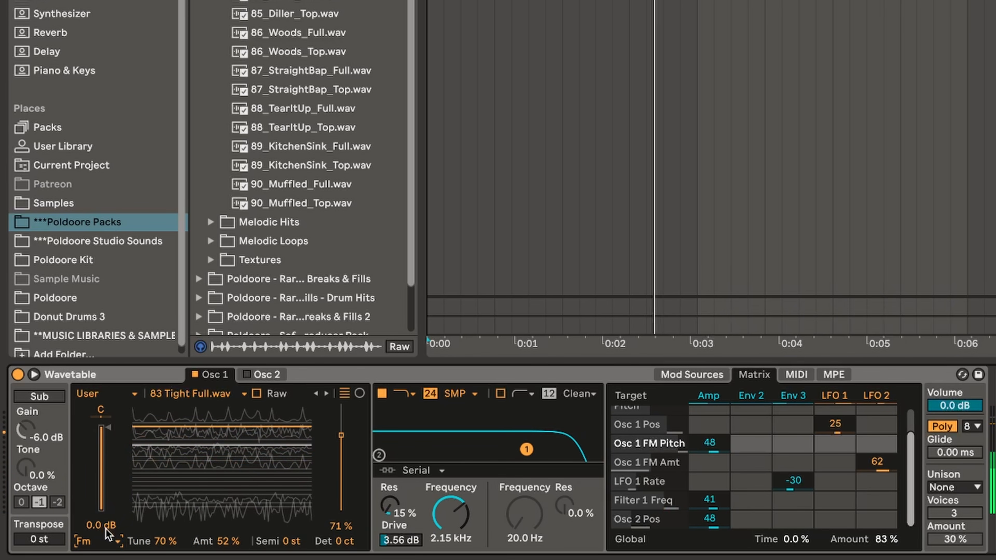
left_click(113, 548)
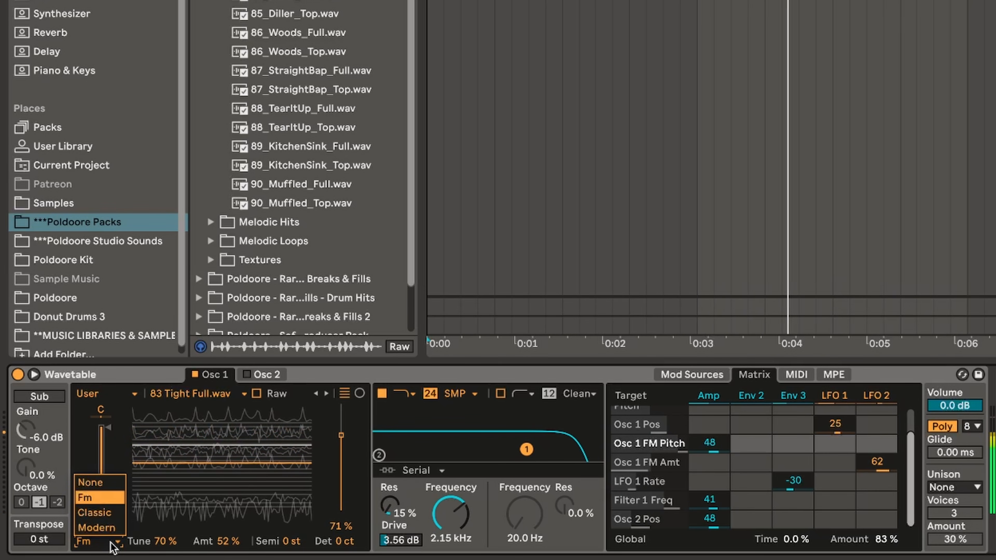
left_click(111, 528)
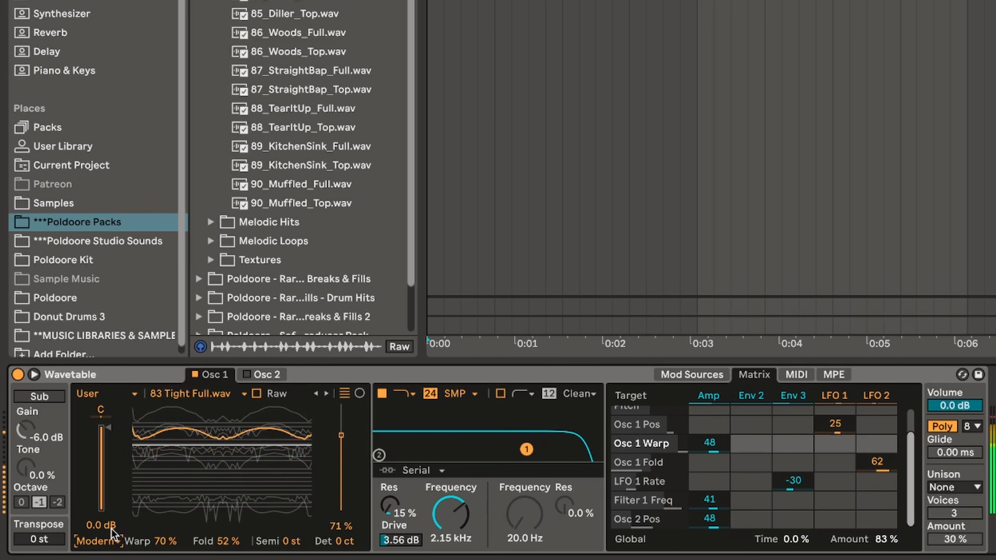
key("space")
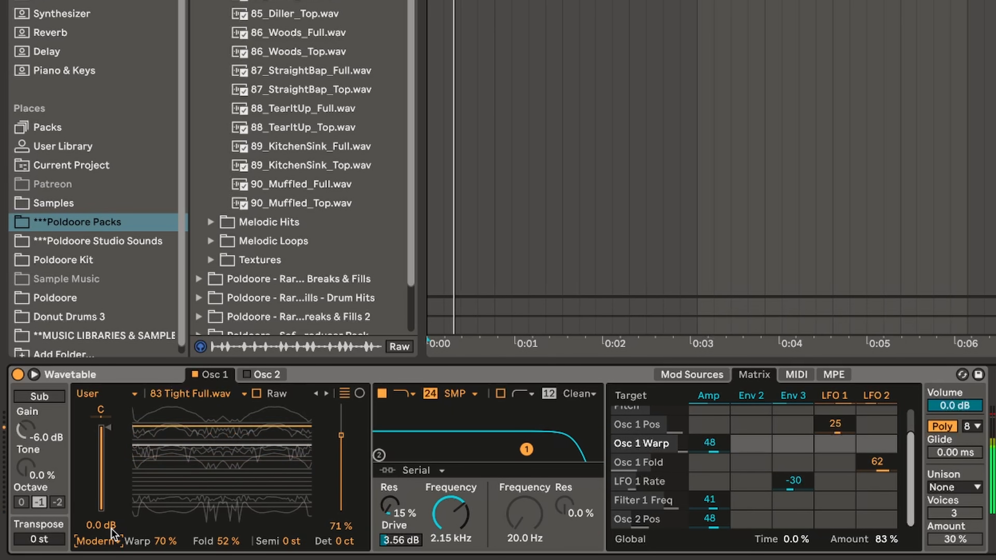